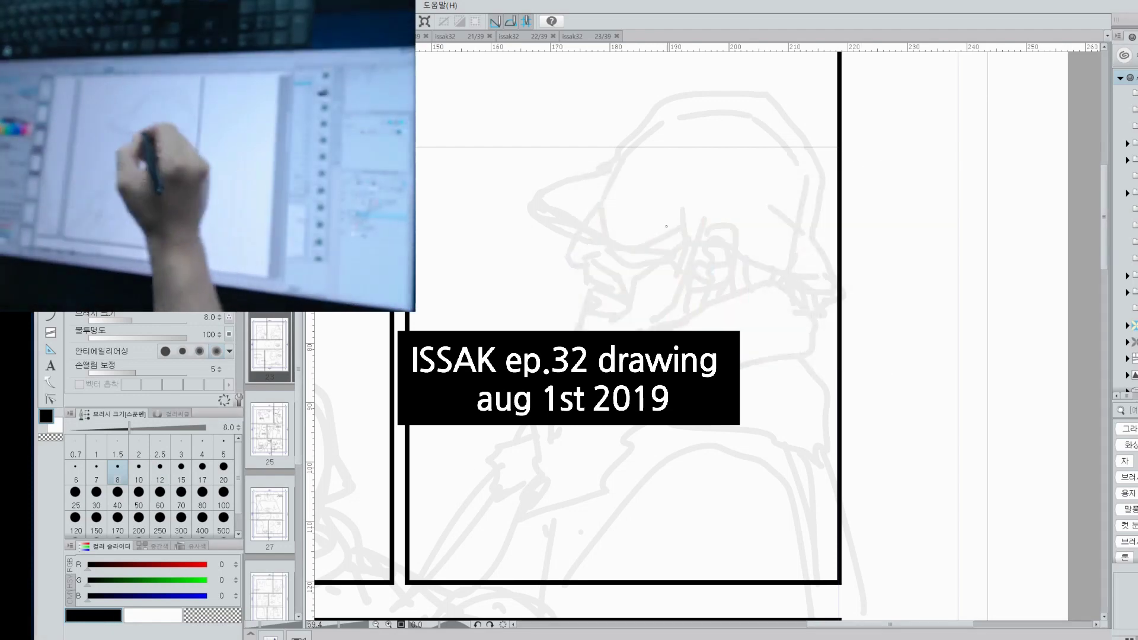
Ink the profile face over the sketch with the nose, lips, chin, jawline and ear.
{"action": "mouse_move", "coordinate": [589, 224]}
{"action": "left_mouse_down"}
{"action": "mouse_move", "coordinate": [574, 248]}
{"action": "mouse_move", "coordinate": [580, 262]}
{"action": "mouse_move", "coordinate": [593, 257]}
{"action": "left_mouse_up"}
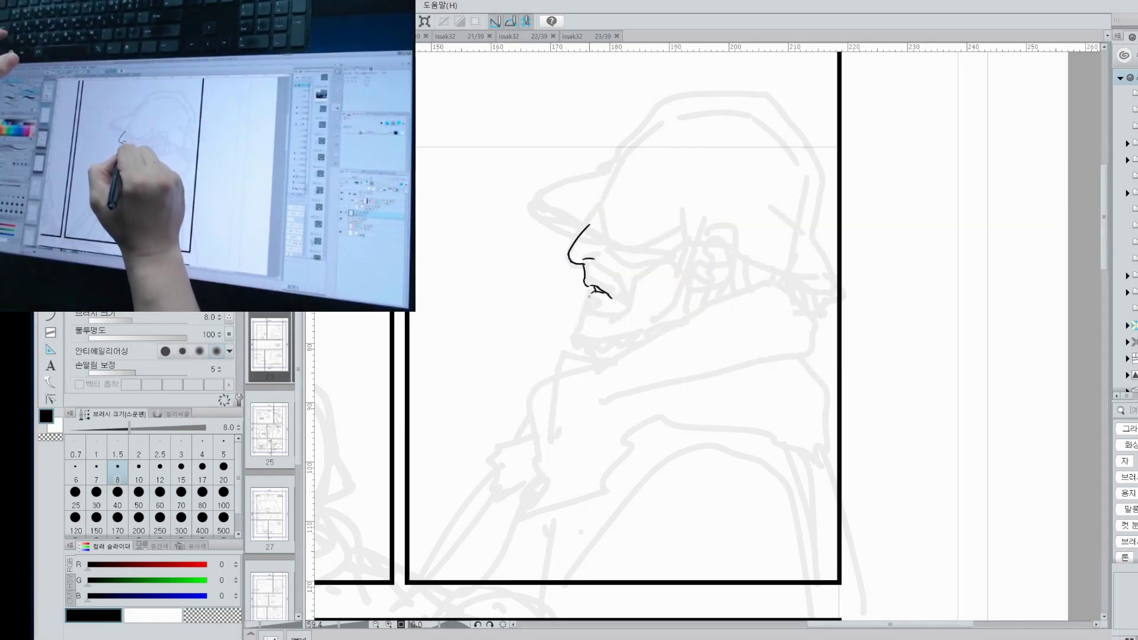
{"action": "left_click_drag", "start_coordinate": [589, 306], "coordinate": [578, 323]}
{"action": "left_click_drag", "start_coordinate": [590, 340], "coordinate": [676, 317]}
{"action": "left_click_drag", "start_coordinate": [698, 262], "coordinate": [694, 280]}
{"action": "left_click_drag", "start_coordinate": [733, 251], "coordinate": [684, 295]}
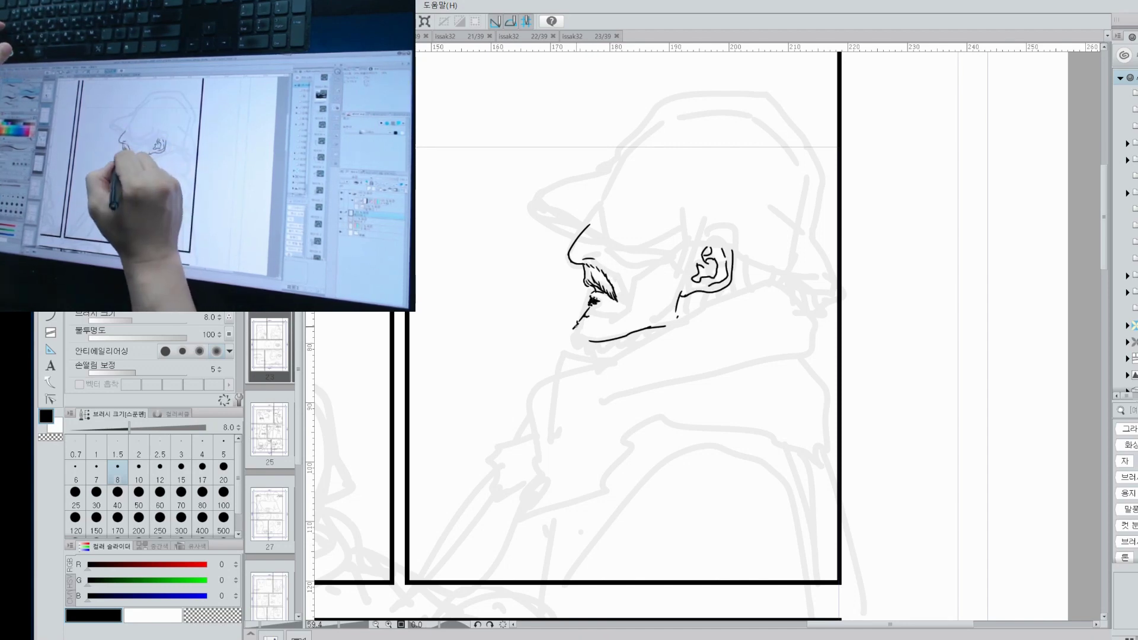
Ink the man's beard, sideburn and moustache with dense short hair strokes.
{"action": "mouse_move", "coordinate": [664, 314]}
{"action": "left_mouse_down"}
{"action": "mouse_move", "coordinate": [657, 327]}
{"action": "mouse_move", "coordinate": [672, 319]}
{"action": "left_mouse_up"}
{"action": "left_click_drag", "start_coordinate": [643, 289], "coordinate": [616, 323]}
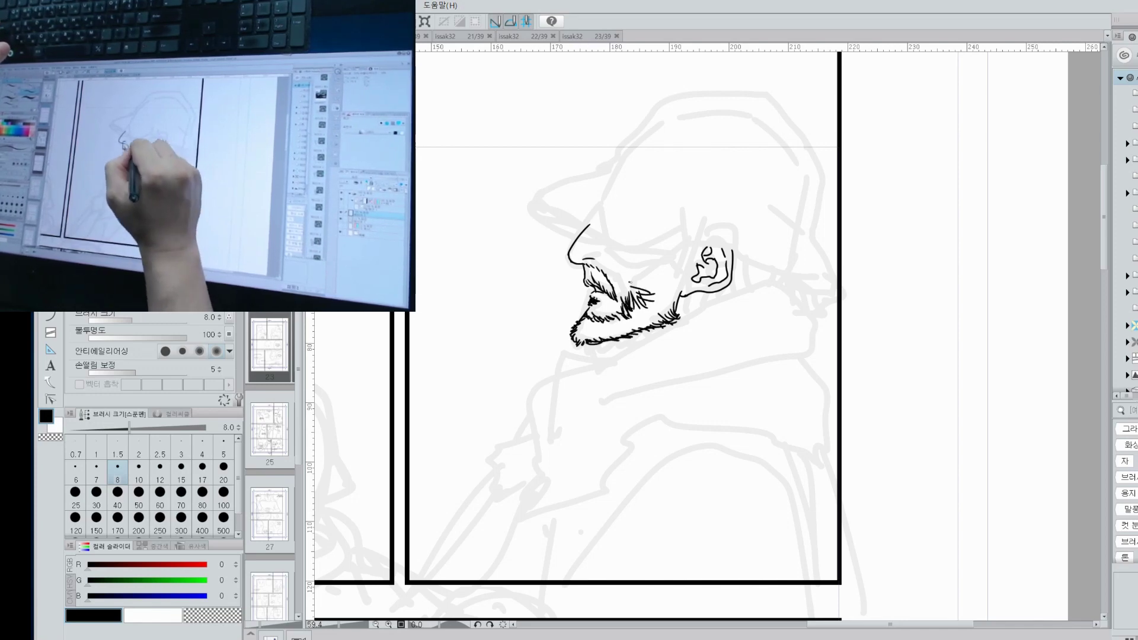
{"action": "left_click_drag", "start_coordinate": [650, 277], "coordinate": [629, 300]}
{"action": "mouse_move", "coordinate": [680, 246]}
{"action": "left_mouse_down"}
{"action": "mouse_move", "coordinate": [638, 280]}
{"action": "mouse_move", "coordinate": [683, 276]}
{"action": "left_mouse_up"}
{"action": "mouse_move", "coordinate": [687, 273]}
{"action": "left_mouse_down"}
{"action": "mouse_move", "coordinate": [676, 301]}
{"action": "mouse_move", "coordinate": [630, 305]}
{"action": "left_mouse_up"}
{"action": "left_click_drag", "start_coordinate": [672, 273], "coordinate": [640, 301]}
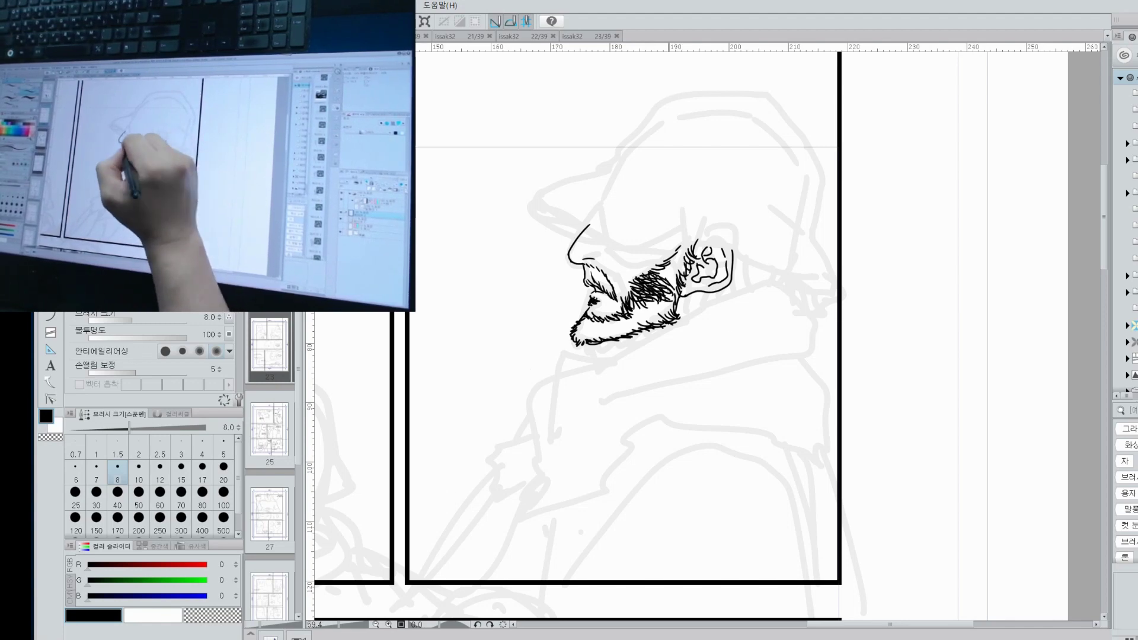
{"action": "left_click_drag", "start_coordinate": [586, 268], "coordinate": [590, 283]}
{"action": "left_click_drag", "start_coordinate": [594, 268], "coordinate": [598, 287]}
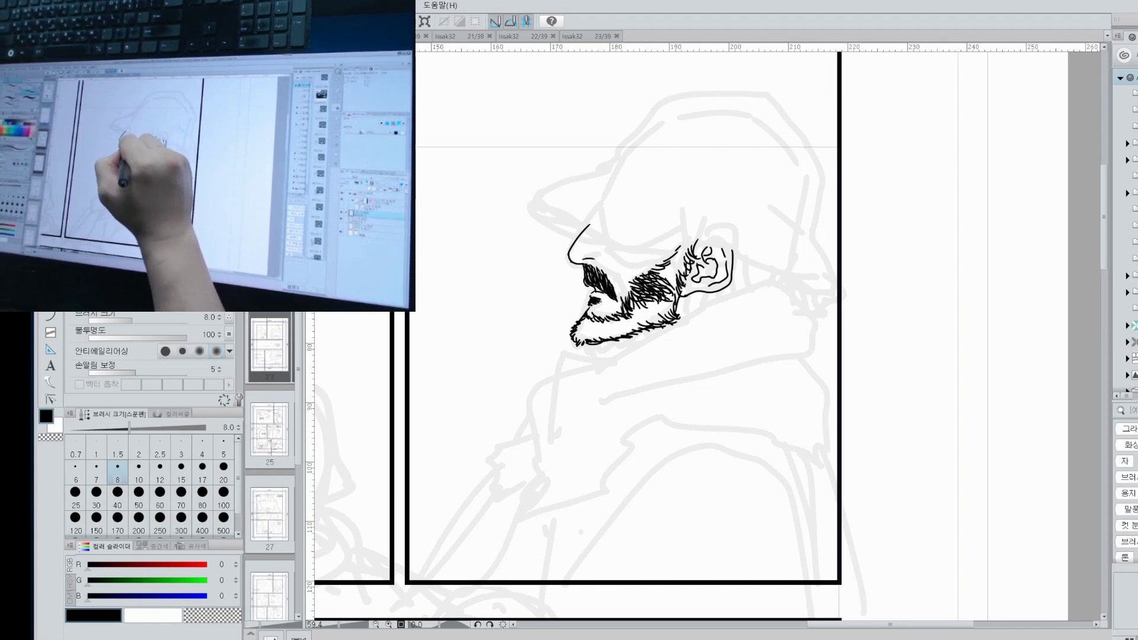
{"action": "left_click_drag", "start_coordinate": [672, 267], "coordinate": [620, 307]}
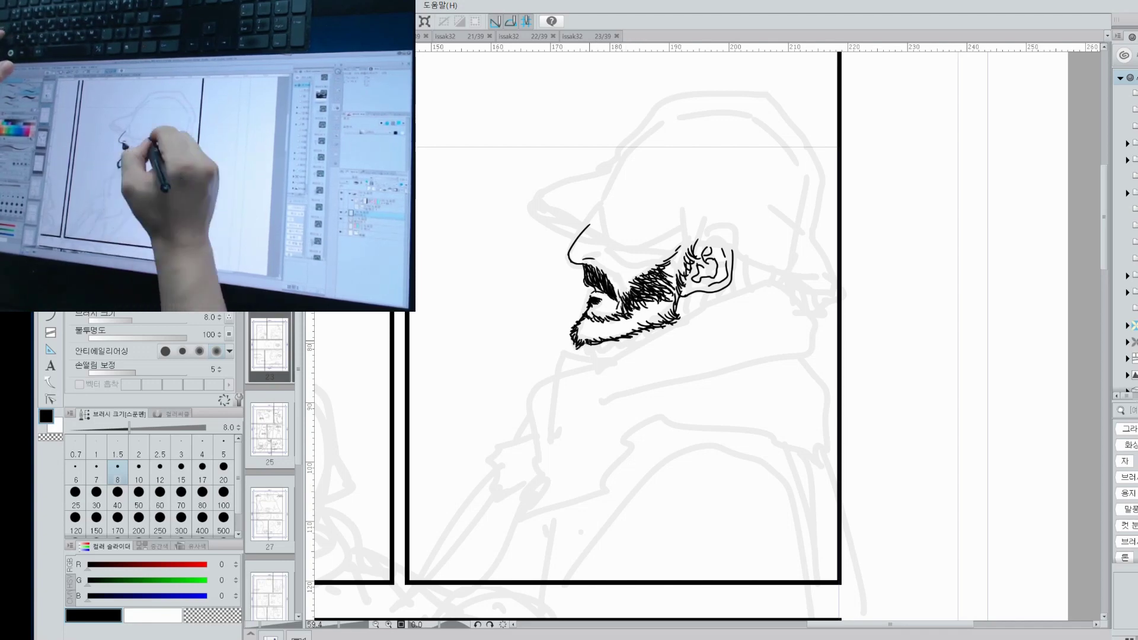
Ink the brimmed hat's crown and brim outline, and add hair strands below the ear.
{"action": "mouse_move", "coordinate": [551, 209]}
{"action": "left_mouse_down"}
{"action": "mouse_move", "coordinate": [643, 253]}
{"action": "mouse_move", "coordinate": [788, 270]}
{"action": "mouse_move", "coordinate": [835, 289]}
{"action": "left_mouse_up"}
{"action": "mouse_move", "coordinate": [597, 179]}
{"action": "left_mouse_down"}
{"action": "mouse_move", "coordinate": [625, 160]}
{"action": "mouse_move", "coordinate": [776, 122]}
{"action": "mouse_move", "coordinate": [827, 267]}
{"action": "left_mouse_up"}
{"action": "key", "text": "ctrl+z"}
{"action": "mouse_move", "coordinate": [788, 131]}
{"action": "left_mouse_down"}
{"action": "mouse_move", "coordinate": [817, 259]}
{"action": "mouse_move", "coordinate": [805, 307]}
{"action": "left_mouse_up"}
{"action": "mouse_move", "coordinate": [705, 296]}
{"action": "left_mouse_down"}
{"action": "mouse_move", "coordinate": [673, 323]}
{"action": "mouse_move", "coordinate": [695, 333]}
{"action": "left_mouse_up"}
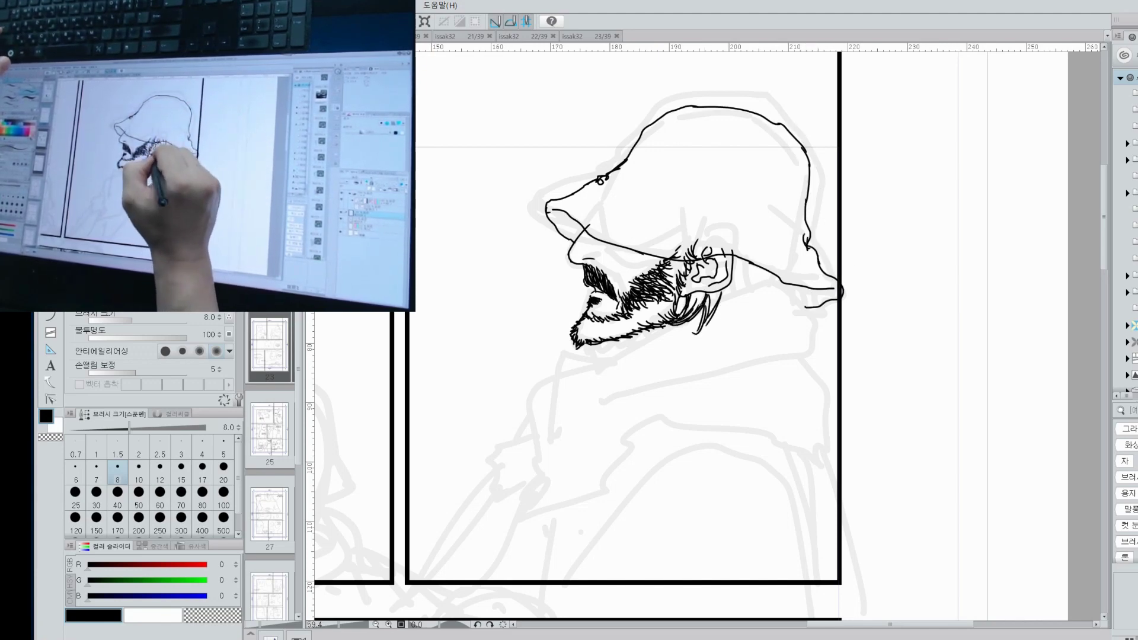
Ink the neck line and the upper folds of the thick scarf around the man's neck and shoulders.
{"action": "left_click_drag", "start_coordinate": [617, 343], "coordinate": [595, 368]}
{"action": "left_click_drag", "start_coordinate": [718, 294], "coordinate": [811, 319]}
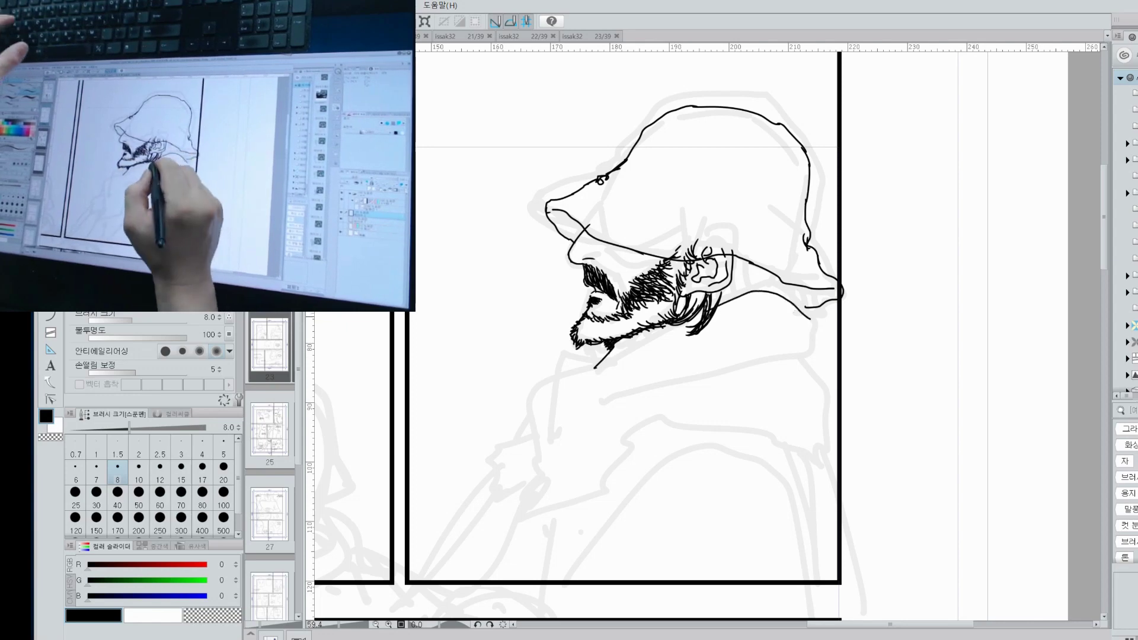
{"action": "mouse_move", "coordinate": [687, 332]}
{"action": "left_mouse_down"}
{"action": "mouse_move", "coordinate": [714, 305]}
{"action": "mouse_move", "coordinate": [608, 362]}
{"action": "mouse_move", "coordinate": [511, 441]}
{"action": "left_mouse_up"}
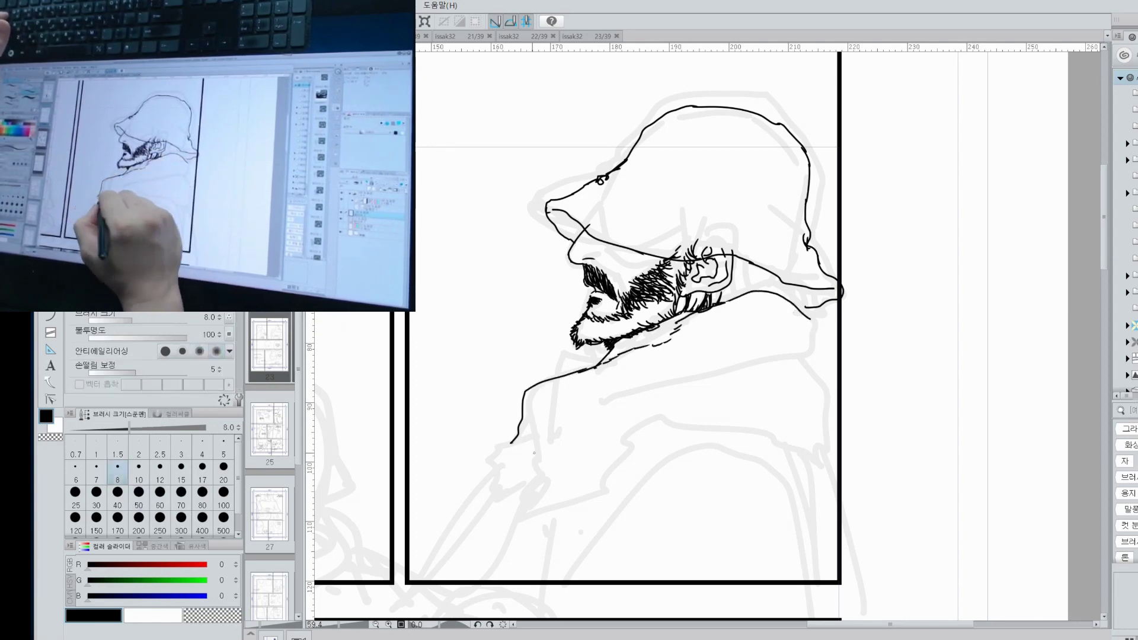
{"action": "left_click_drag", "start_coordinate": [610, 369], "coordinate": [535, 453]}
{"action": "left_click_drag", "start_coordinate": [818, 323], "coordinate": [821, 363]}
{"action": "left_click_drag", "start_coordinate": [728, 364], "coordinate": [782, 358]}
{"action": "left_click_drag", "start_coordinate": [782, 358], "coordinate": [824, 385]}
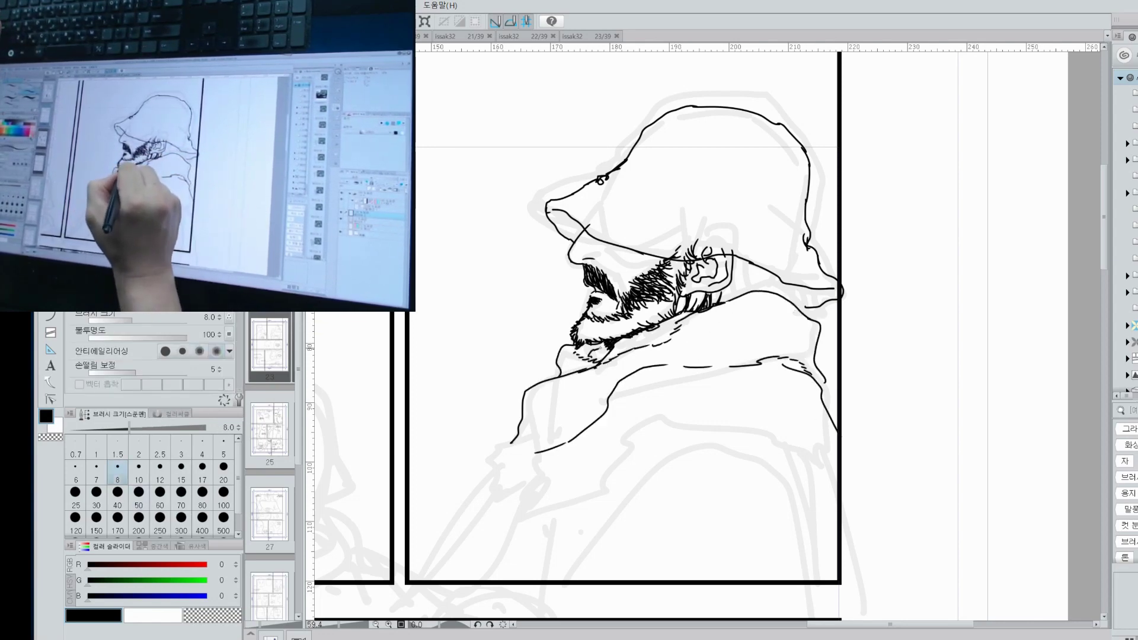
Ink the scarf's ragged front end and lower edge, and add short texture strokes along its folds.
{"action": "left_click_drag", "start_coordinate": [597, 352], "coordinate": [610, 346]}
{"action": "mouse_move", "coordinate": [537, 453]}
{"action": "left_mouse_down"}
{"action": "mouse_move", "coordinate": [477, 481]}
{"action": "mouse_move", "coordinate": [749, 425]}
{"action": "mouse_move", "coordinate": [823, 451]}
{"action": "left_mouse_up"}
{"action": "left_click_drag", "start_coordinate": [646, 393], "coordinate": [598, 415]}
{"action": "left_click_drag", "start_coordinate": [687, 369], "coordinate": [643, 394]}
{"action": "left_click_drag", "start_coordinate": [741, 356], "coordinate": [710, 362]}
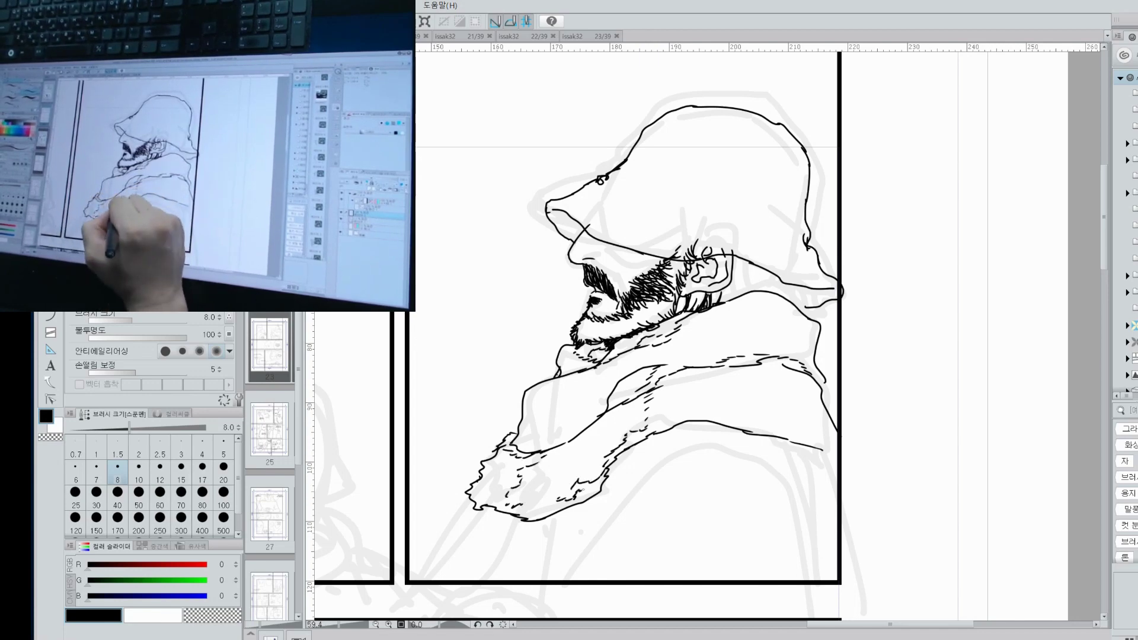
{"action": "left_click_drag", "start_coordinate": [782, 435], "coordinate": [819, 443]}
{"action": "left_click_drag", "start_coordinate": [806, 368], "coordinate": [830, 414]}
{"action": "left_click_drag", "start_coordinate": [767, 433], "coordinate": [823, 461]}
{"action": "left_click_drag", "start_coordinate": [822, 458], "coordinate": [837, 474]}
Ink the coat's front edges and the folds radiating below the scarf.
{"action": "left_click_drag", "start_coordinate": [487, 514], "coordinate": [422, 580]}
{"action": "left_click_drag", "start_coordinate": [468, 519], "coordinate": [449, 581]}
{"action": "left_click_drag", "start_coordinate": [652, 474], "coordinate": [642, 311]}
{"action": "left_click_drag", "start_coordinate": [569, 350], "coordinate": [524, 424]}
{"action": "mouse_move", "coordinate": [570, 355]}
{"action": "left_mouse_down"}
{"action": "mouse_move", "coordinate": [544, 382]}
{"action": "mouse_move", "coordinate": [543, 365]}
{"action": "left_mouse_up"}
{"action": "left_click_drag", "start_coordinate": [545, 377], "coordinate": [526, 395]}
{"action": "left_click_drag", "start_coordinate": [578, 352], "coordinate": [563, 367]}
Ink the coat's back edges and curved shoulder seam with dashed stitching, and hatch the nearby folds.
{"action": "left_click_drag", "start_coordinate": [797, 325], "coordinate": [845, 370]}
{"action": "left_click_drag", "start_coordinate": [806, 332], "coordinate": [828, 456]}
{"action": "left_click_drag", "start_coordinate": [586, 351], "coordinate": [732, 322]}
{"action": "left_click_drag", "start_coordinate": [768, 328], "coordinate": [815, 330]}
{"action": "left_click_drag", "start_coordinate": [572, 350], "coordinate": [581, 431]}
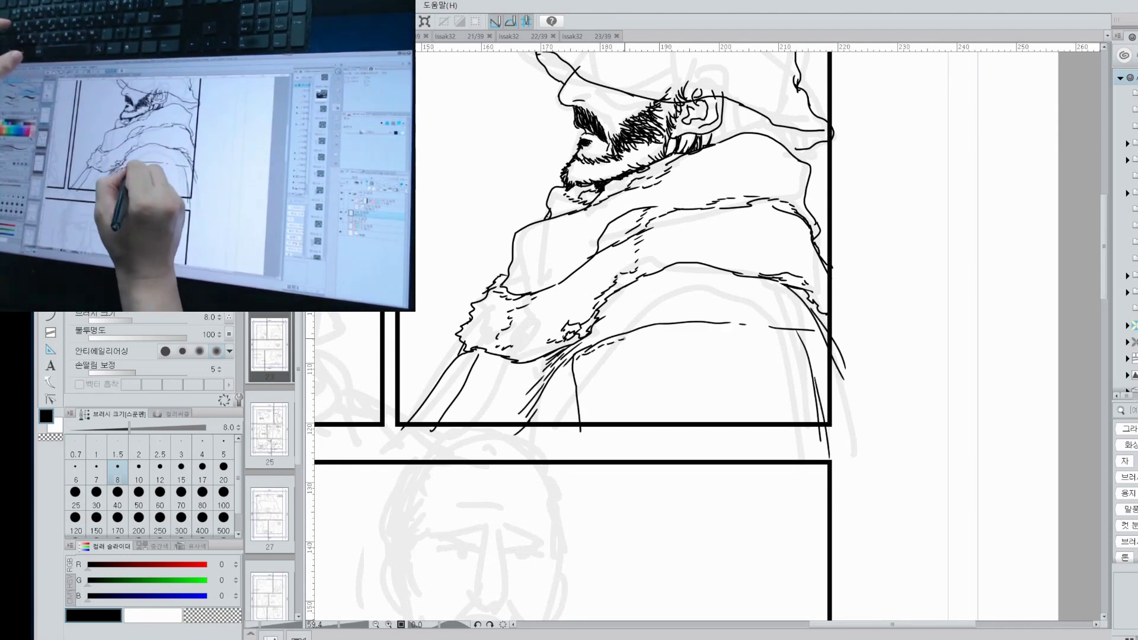
{"action": "left_click_drag", "start_coordinate": [670, 329], "coordinate": [700, 326]}
{"action": "mouse_move", "coordinate": [581, 388]}
{"action": "left_mouse_down"}
{"action": "mouse_move", "coordinate": [585, 420]}
{"action": "mouse_move", "coordinate": [571, 414]}
{"action": "left_mouse_up"}
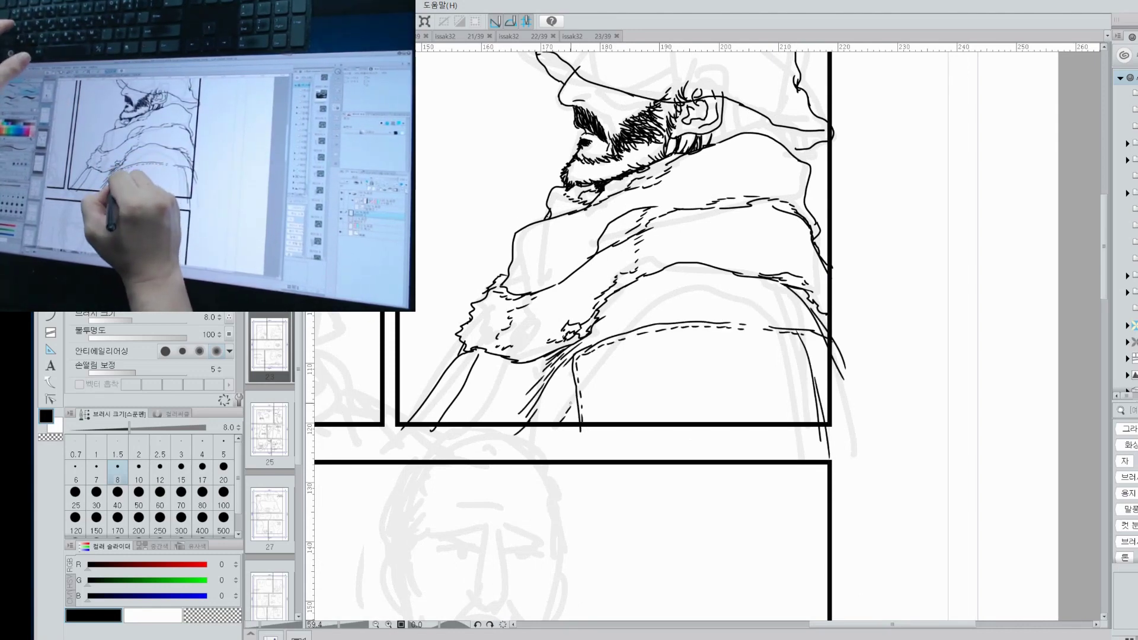
{"action": "left_click_drag", "start_coordinate": [601, 332], "coordinate": [575, 355]}
{"action": "left_click_drag", "start_coordinate": [614, 314], "coordinate": [595, 337]}
{"action": "left_click_drag", "start_coordinate": [622, 295], "coordinate": [602, 313]}
Double the hat brim's edge line and add eye detail and hair strands behind the ear.
{"action": "left_click_drag", "start_coordinate": [622, 308], "coordinate": [567, 477]}
{"action": "mouse_move", "coordinate": [743, 295]}
{"action": "left_mouse_down"}
{"action": "mouse_move", "coordinate": [720, 315]}
{"action": "mouse_move", "coordinate": [772, 298]}
{"action": "left_mouse_up"}
{"action": "mouse_move", "coordinate": [491, 217]}
{"action": "left_mouse_down"}
{"action": "mouse_move", "coordinate": [527, 241]}
{"action": "mouse_move", "coordinate": [614, 265]}
{"action": "left_mouse_up"}
{"action": "left_click_drag", "start_coordinate": [617, 307], "coordinate": [621, 320]}
{"action": "left_click_drag", "start_coordinate": [590, 266], "coordinate": [605, 275]}
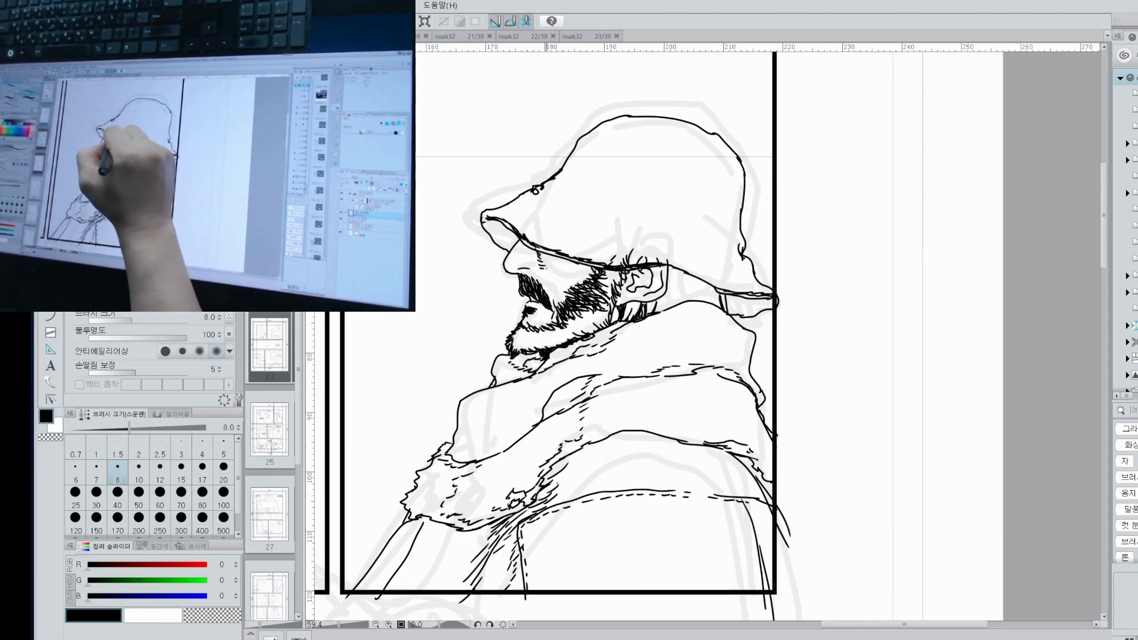
{"action": "left_click_drag", "start_coordinate": [674, 267], "coordinate": [671, 307]}
{"action": "left_click_drag", "start_coordinate": [685, 267], "coordinate": [680, 306]}
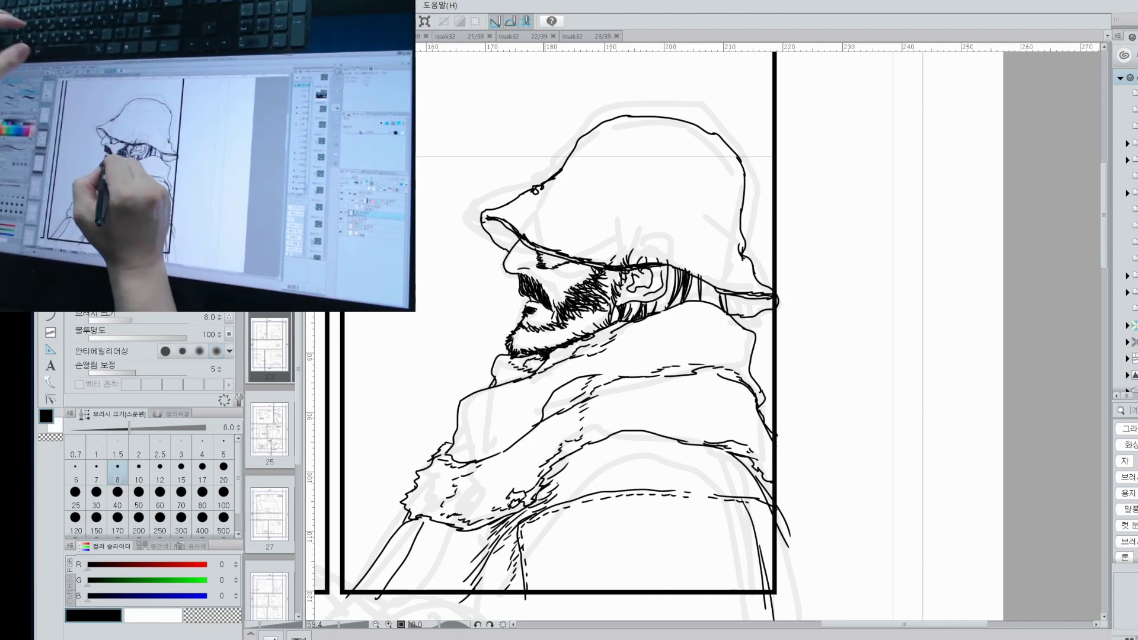
Fill the hat, brim, beard and back hair with solid black.
{"action": "key", "text": "g"}
{"action": "left_click", "coordinate": [609, 287]}
{"action": "left_click", "coordinate": [554, 257]}
{"action": "left_click", "coordinate": [623, 178]}
{"action": "left_click", "coordinate": [500, 235]}
{"action": "left_click", "coordinate": [702, 290]}
{"action": "left_click", "coordinate": [749, 305]}
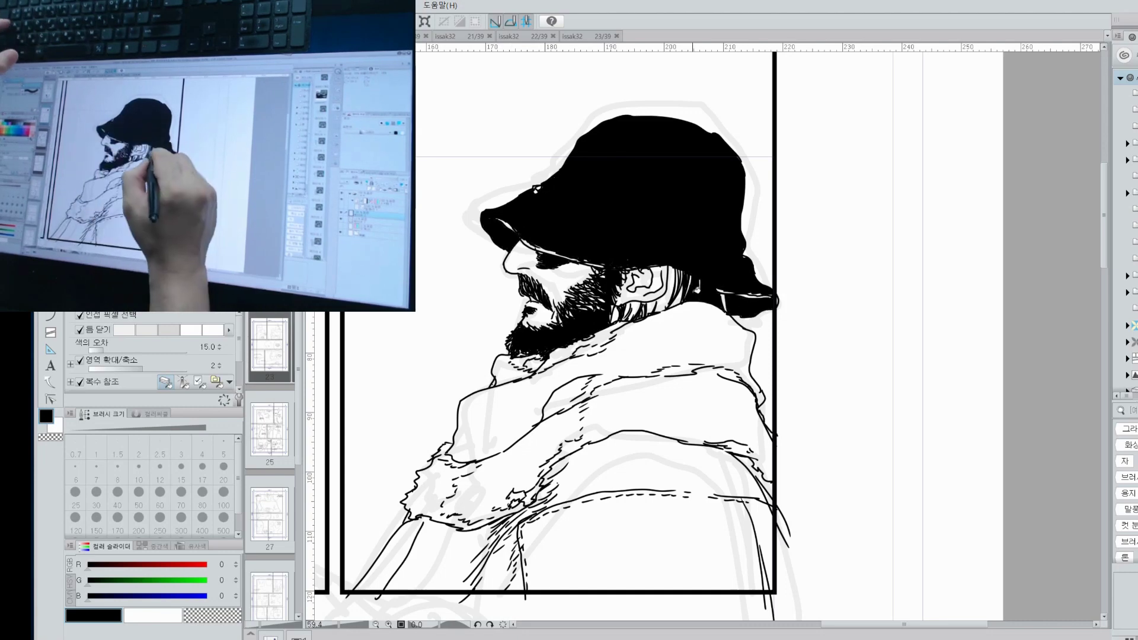
{"action": "left_click", "coordinate": [667, 289]}
{"action": "left_click", "coordinate": [631, 311]}
{"action": "left_click", "coordinate": [653, 306]}
{"action": "left_click", "coordinate": [631, 307]}
Clean up the black patch around the eye beneath the hat brim.
{"action": "key", "text": "p"}
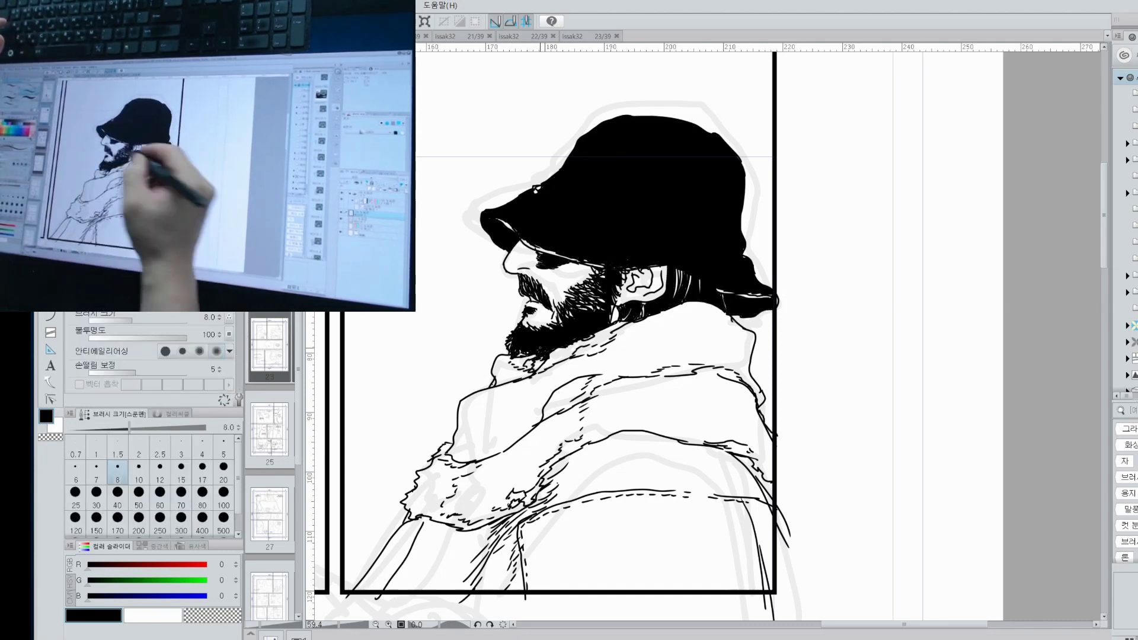
{"action": "mouse_move", "coordinate": [529, 249]}
{"action": "left_mouse_down"}
{"action": "mouse_move", "coordinate": [539, 262]}
{"action": "mouse_move", "coordinate": [582, 260]}
{"action": "left_mouse_up"}
{"action": "key", "text": "e"}
{"action": "key", "text": "p"}
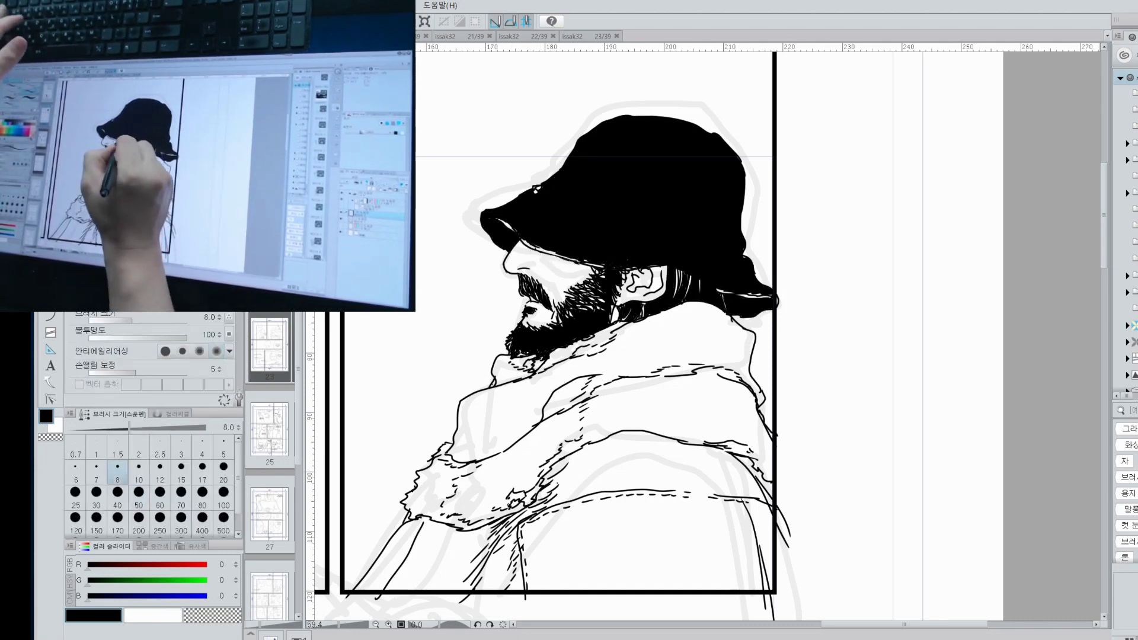
Outline the shadow areas beneath the scarf and fill them with solid black.
{"action": "scroll", "coordinate": [557, 331], "scroll_direction": "down", "scroll_amount": 5}
{"action": "left_click_drag", "start_coordinate": [428, 414], "coordinate": [456, 453]}
{"action": "mouse_move", "coordinate": [474, 414]}
{"action": "left_mouse_down"}
{"action": "mouse_move", "coordinate": [423, 447]}
{"action": "mouse_move", "coordinate": [487, 477]}
{"action": "left_mouse_up"}
{"action": "key", "text": "g"}
{"action": "left_click", "coordinate": [414, 422]}
{"action": "key", "text": "p"}
{"action": "mouse_move", "coordinate": [566, 335]}
{"action": "left_mouse_down"}
{"action": "mouse_move", "coordinate": [585, 354]}
{"action": "mouse_move", "coordinate": [555, 371]}
{"action": "left_mouse_up"}
{"action": "key", "text": "g"}
{"action": "left_click", "coordinate": [555, 358]}
{"action": "key", "text": "p"}
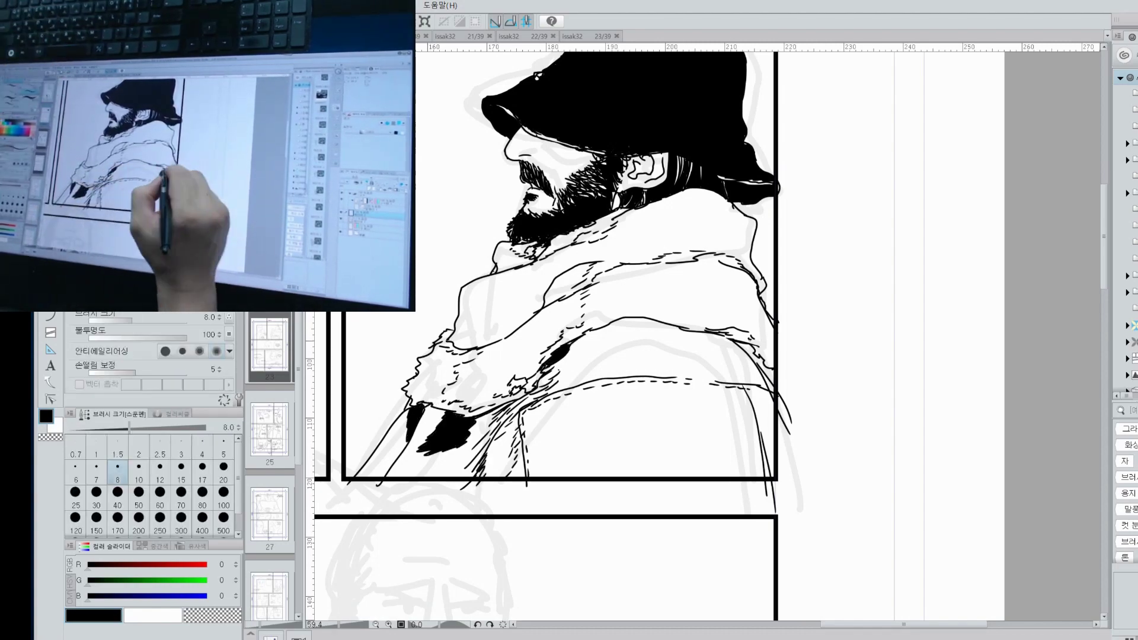
Shade the coat's back shoulder and rear edge with hatching, and add small marks on the face.
{"action": "left_click_drag", "start_coordinate": [764, 354], "coordinate": [770, 387]}
{"action": "scroll", "coordinate": [672, 374], "scroll_direction": "down", "scroll_amount": 3}
{"action": "scroll", "coordinate": [672, 374], "scroll_direction": "up", "scroll_amount": 4}
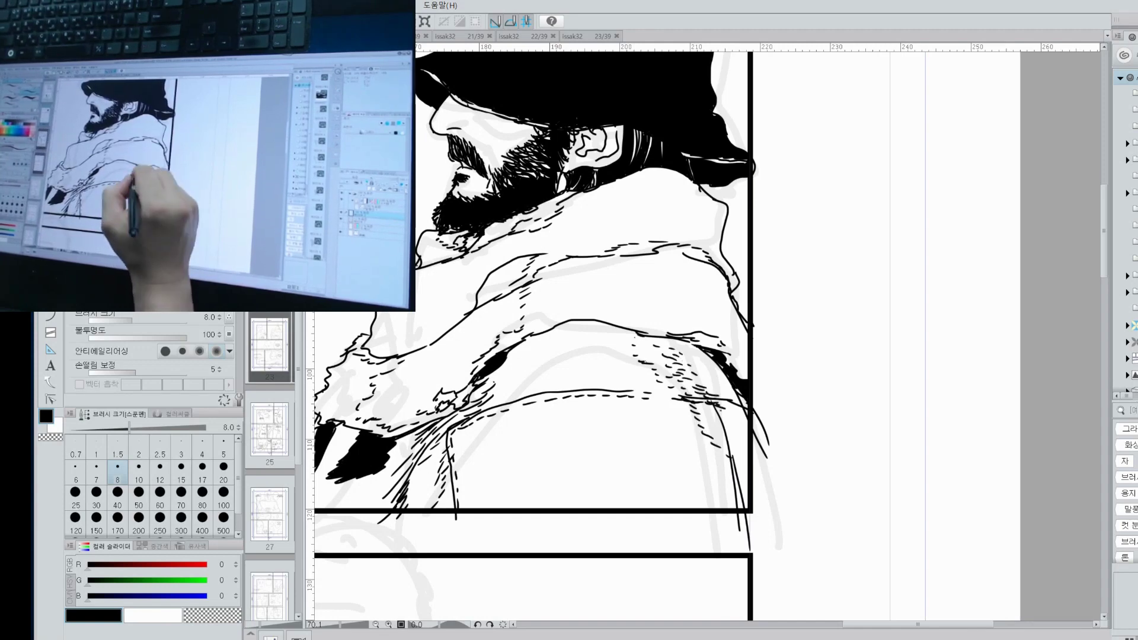
{"action": "left_click_drag", "start_coordinate": [700, 435], "coordinate": [738, 508]}
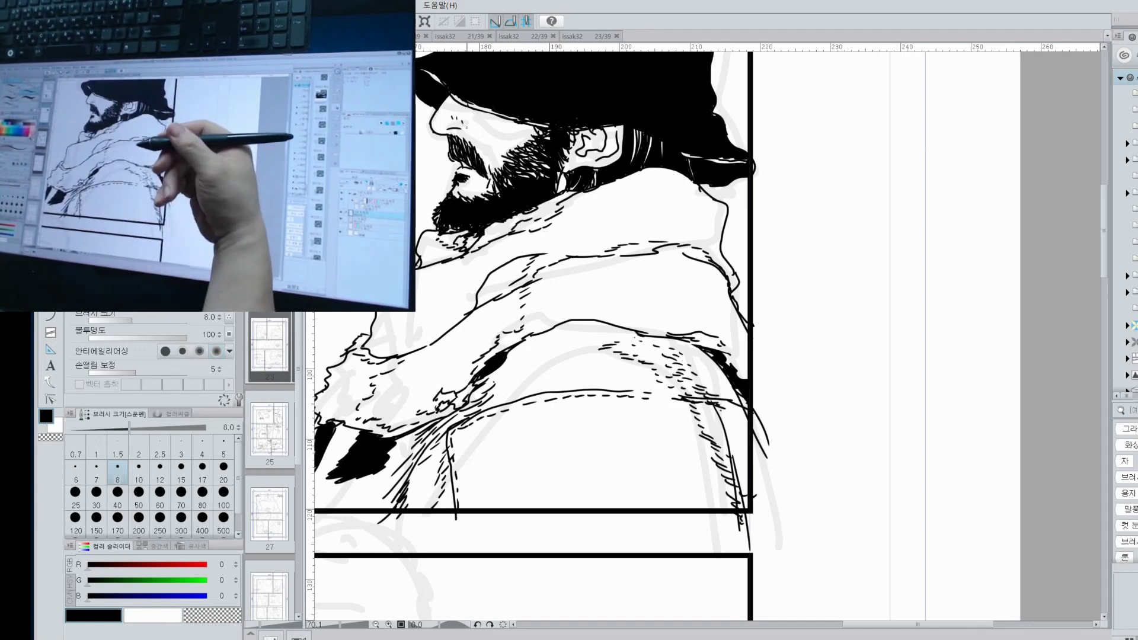
{"action": "left_click_drag", "start_coordinate": [455, 121], "coordinate": [465, 123]}
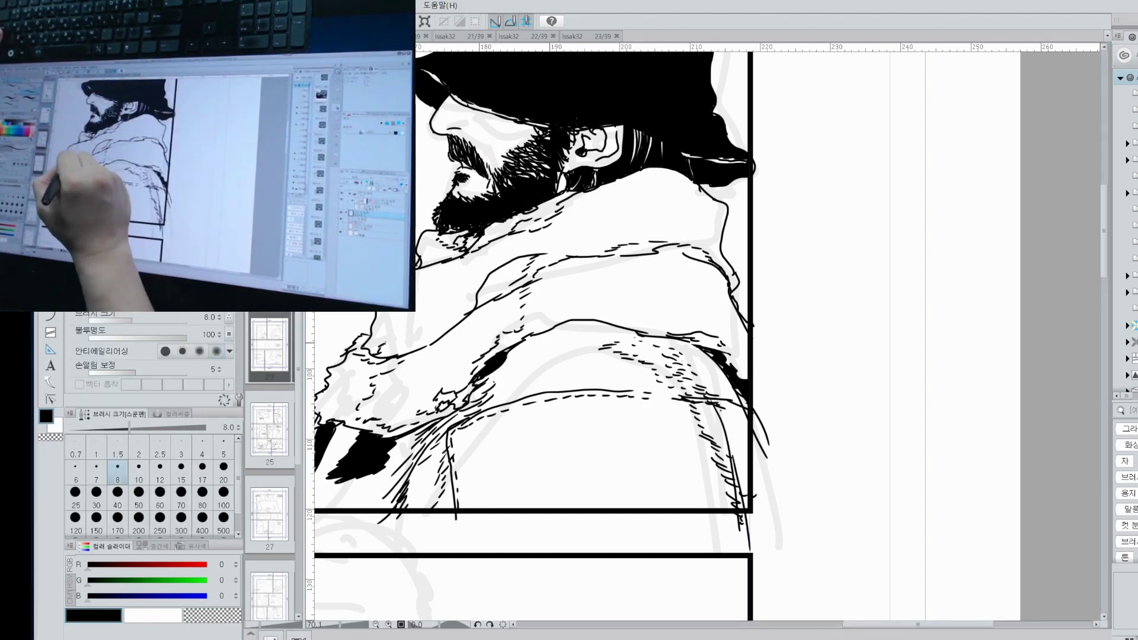
Ink the outline of the hat seen from behind in the adjacent panel and thicken its edges.
{"action": "scroll", "coordinate": [705, 332], "scroll_direction": "down", "scroll_amount": 5}
{"action": "scroll", "coordinate": [642, 287], "scroll_direction": "up", "scroll_amount": 5}
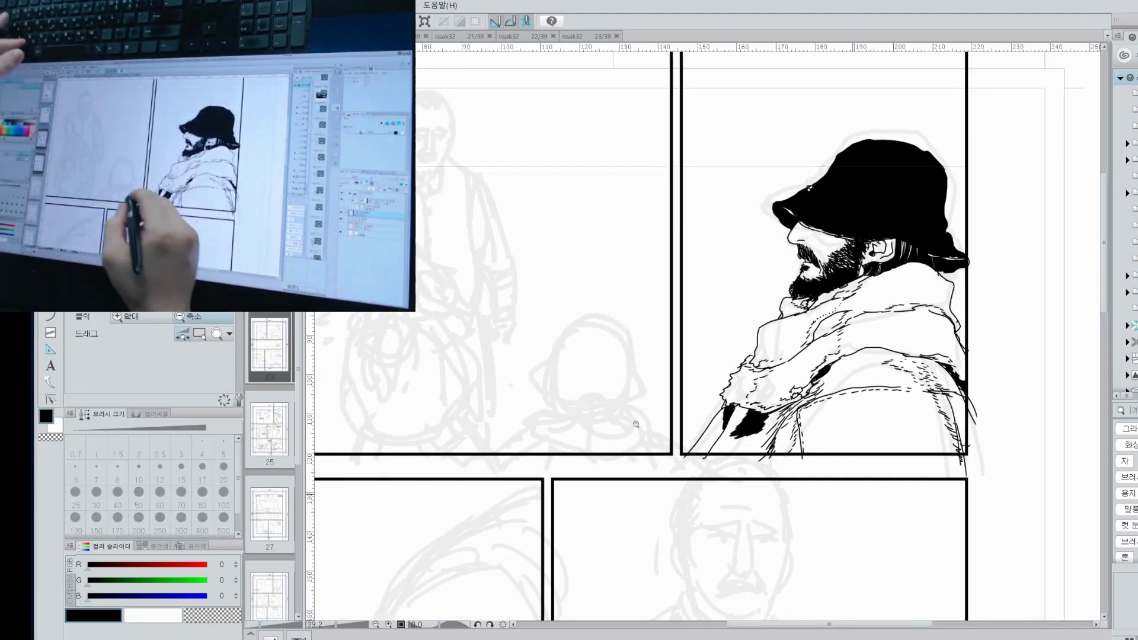
{"action": "left_click_drag", "start_coordinate": [432, 254], "coordinate": [457, 178]}
{"action": "left_click_drag", "start_coordinate": [395, 313], "coordinate": [528, 389]}
{"action": "mouse_move", "coordinate": [457, 178]}
{"action": "left_mouse_down"}
{"action": "mouse_move", "coordinate": [497, 157]}
{"action": "mouse_move", "coordinate": [597, 155]}
{"action": "mouse_move", "coordinate": [630, 254]}
{"action": "left_mouse_up"}
{"action": "key", "text": "ctrl+z"}
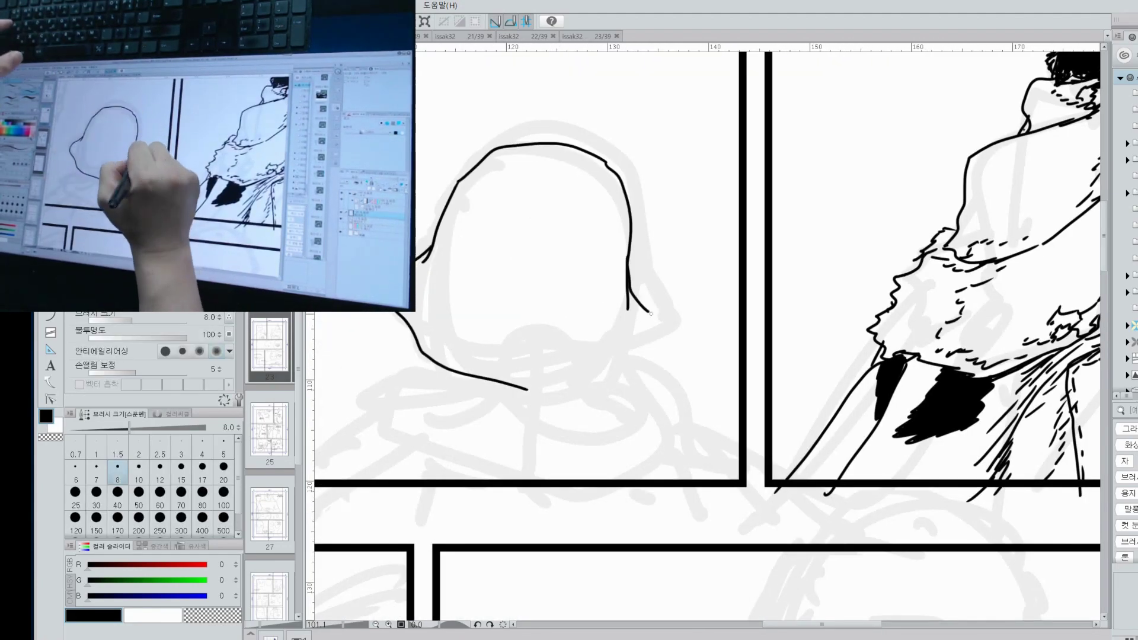
{"action": "left_click_drag", "start_coordinate": [663, 338], "coordinate": [522, 389]}
{"action": "mouse_move", "coordinate": [625, 267]}
{"action": "left_mouse_down"}
{"action": "mouse_move", "coordinate": [642, 357]}
{"action": "mouse_move", "coordinate": [617, 373]}
{"action": "left_mouse_up"}
{"action": "mouse_move", "coordinate": [418, 342]}
{"action": "left_mouse_down"}
{"action": "mouse_move", "coordinate": [491, 378]}
{"action": "mouse_move", "coordinate": [619, 379]}
{"action": "left_mouse_up"}
{"action": "mouse_move", "coordinate": [424, 270]}
{"action": "left_mouse_down"}
{"action": "mouse_move", "coordinate": [514, 148]}
{"action": "mouse_move", "coordinate": [623, 256]}
{"action": "left_mouse_up"}
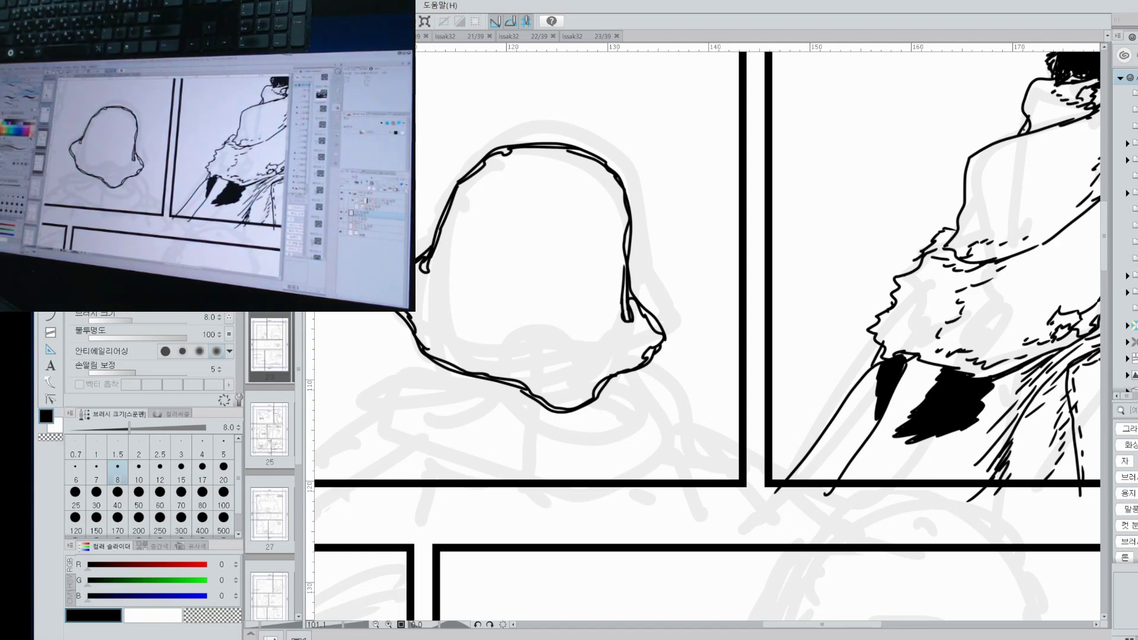
Fill the rear-view hat with black and ink the figure's scarf and shoulders down to the panel border.
{"action": "key", "text": "ctrl+minus"}
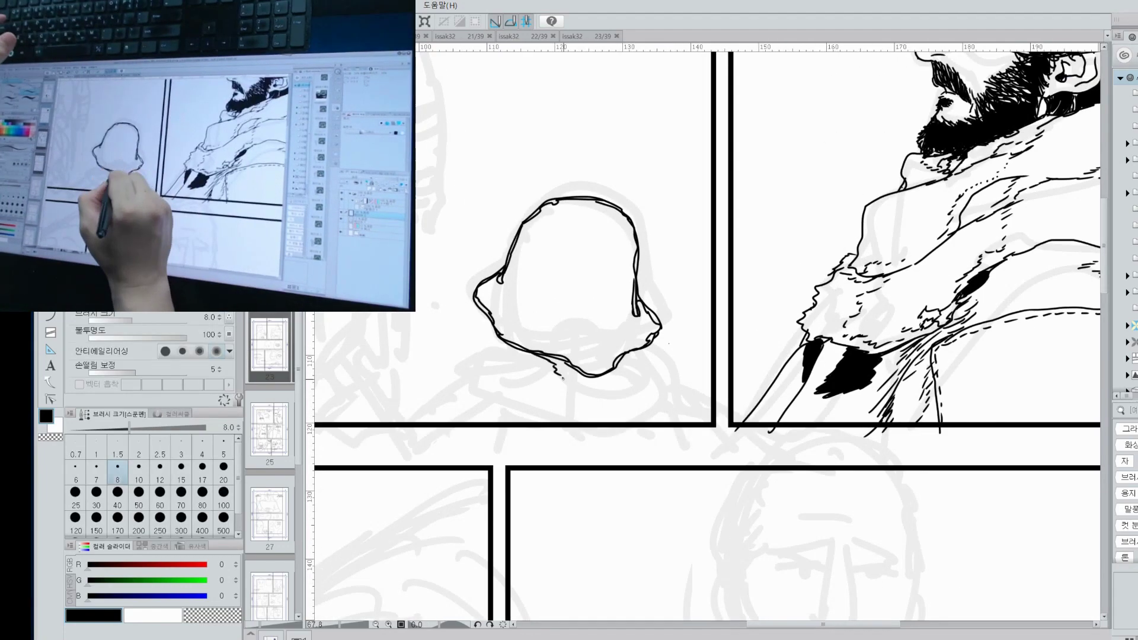
{"action": "mouse_move", "coordinate": [517, 305]}
{"action": "left_mouse_down"}
{"action": "mouse_move", "coordinate": [573, 333]}
{"action": "mouse_move", "coordinate": [533, 364]}
{"action": "mouse_move", "coordinate": [455, 370]}
{"action": "mouse_move", "coordinate": [521, 419]}
{"action": "left_mouse_up"}
{"action": "left_click", "coordinate": [568, 267]}
{"action": "mouse_move", "coordinate": [649, 353]}
{"action": "left_mouse_down"}
{"action": "mouse_move", "coordinate": [604, 422]}
{"action": "mouse_move", "coordinate": [682, 392]}
{"action": "left_mouse_up"}
{"action": "mouse_move", "coordinate": [637, 397]}
{"action": "left_mouse_down"}
{"action": "mouse_move", "coordinate": [628, 422]}
{"action": "mouse_move", "coordinate": [652, 421]}
{"action": "left_mouse_up"}
{"action": "left_click_drag", "start_coordinate": [456, 368], "coordinate": [379, 436]}
{"action": "left_click_drag", "start_coordinate": [450, 405], "coordinate": [442, 439]}
{"action": "left_click_drag", "start_coordinate": [681, 379], "coordinate": [711, 420]}
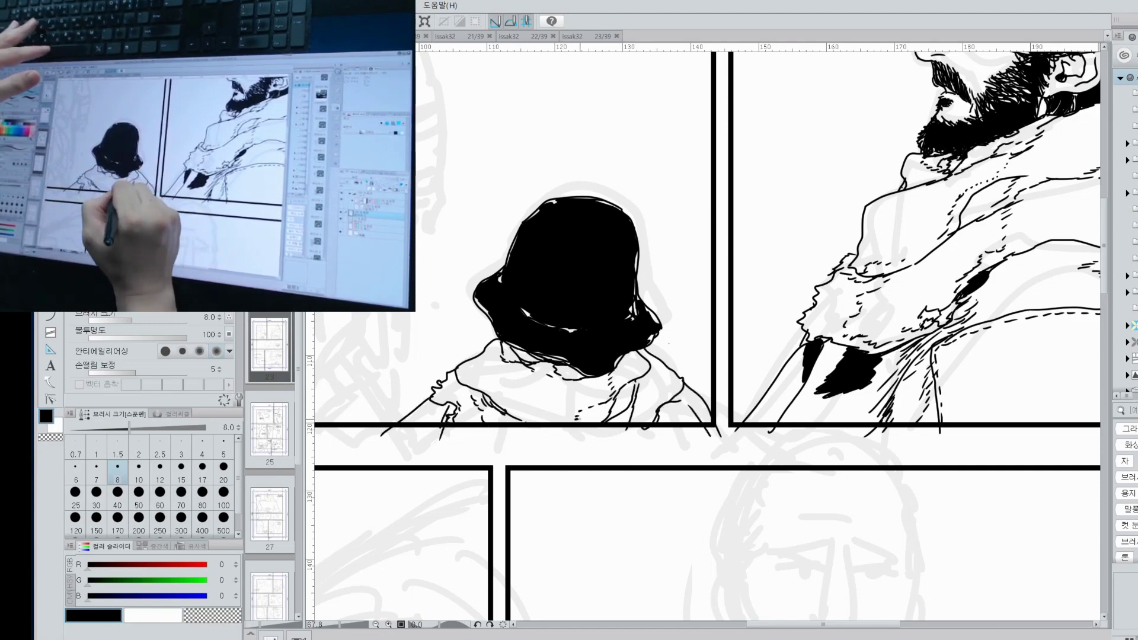
Set the pen size to 7 and ink the first long wavy hair locks of the seated figure.
{"action": "left_click_drag", "start_coordinate": [418, 320], "coordinate": [691, 427]}
{"action": "key", "text": "bracketleft"}
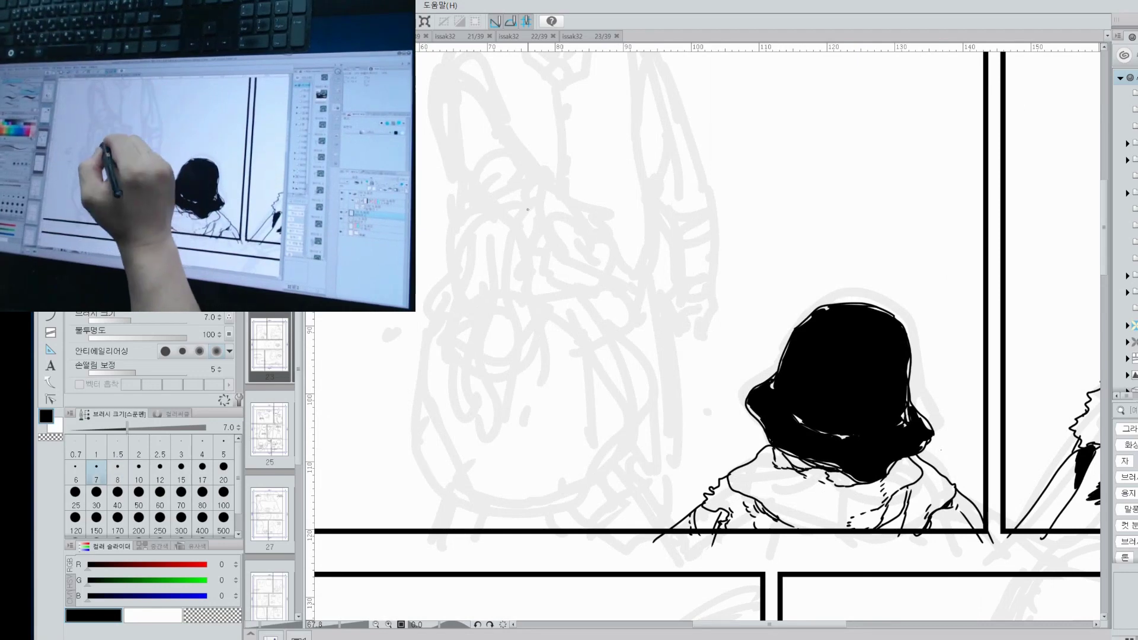
{"action": "left_click_drag", "start_coordinate": [509, 283], "coordinate": [506, 409]}
{"action": "left_click_drag", "start_coordinate": [500, 310], "coordinate": [509, 424]}
{"action": "mouse_move", "coordinate": [474, 224]}
{"action": "left_mouse_down"}
{"action": "mouse_move", "coordinate": [438, 377]}
{"action": "mouse_move", "coordinate": [454, 413]}
{"action": "left_mouse_up"}
{"action": "left_click_drag", "start_coordinate": [461, 296], "coordinate": [474, 409]}
{"action": "left_click_drag", "start_coordinate": [481, 341], "coordinate": [493, 414]}
{"action": "left_click_drag", "start_coordinate": [486, 279], "coordinate": [503, 418]}
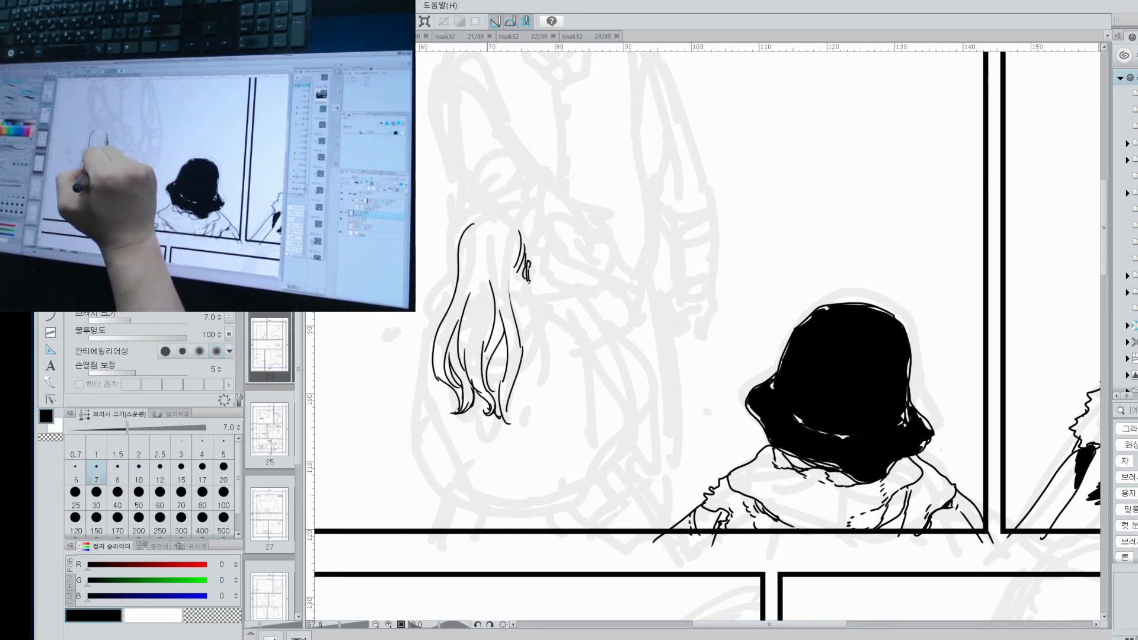
Ink the crown of the seated figure's head and add more flowing locks along both sides.
{"action": "left_click_drag", "start_coordinate": [461, 240], "coordinate": [515, 237]}
{"action": "left_click_drag", "start_coordinate": [428, 332], "coordinate": [431, 379]}
{"action": "mouse_move", "coordinate": [509, 240]}
{"action": "left_mouse_down"}
{"action": "mouse_move", "coordinate": [523, 297]}
{"action": "mouse_move", "coordinate": [527, 257]}
{"action": "left_mouse_up"}
{"action": "left_click_drag", "start_coordinate": [468, 227], "coordinate": [477, 332]}
{"action": "left_click_drag", "start_coordinate": [481, 227], "coordinate": [490, 336]}
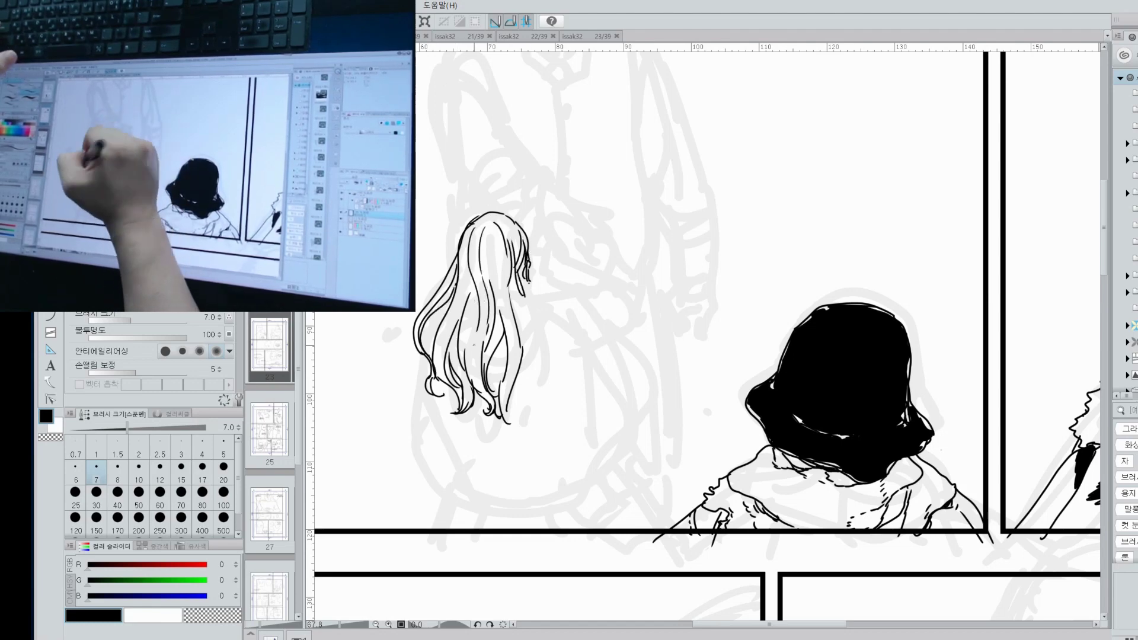
{"action": "left_click_drag", "start_coordinate": [526, 293], "coordinate": [560, 394]}
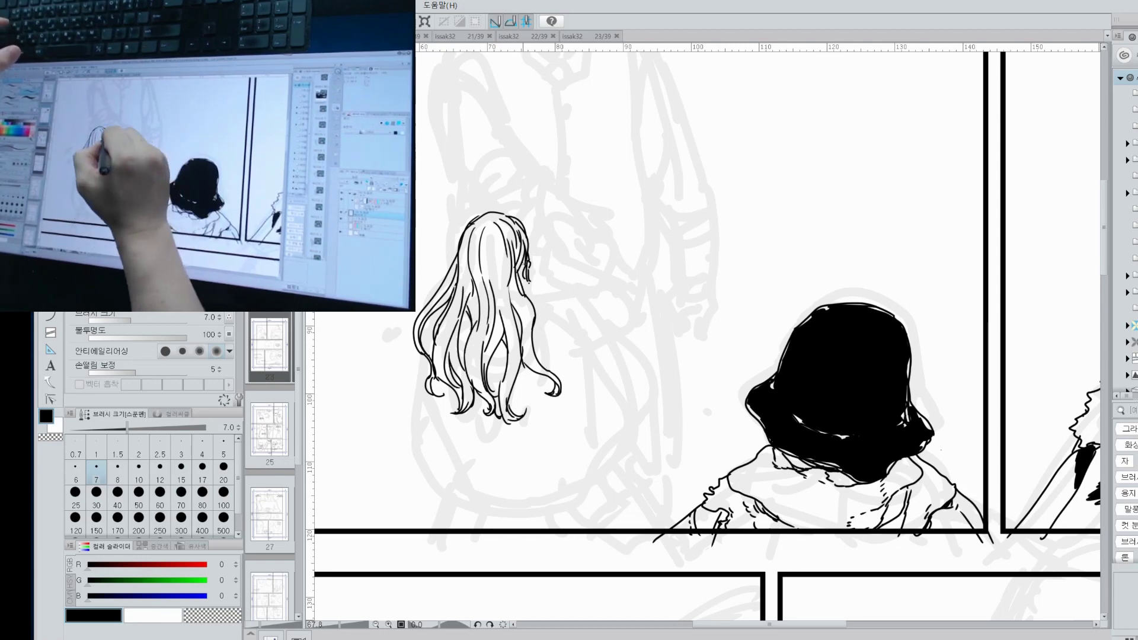
Ink the seated figure's shoulder and rounded garment outline, with fold hatching and a dashed back seam.
{"action": "key", "text": "ctrl+z"}
{"action": "mouse_move", "coordinate": [528, 294]}
{"action": "left_mouse_down"}
{"action": "mouse_move", "coordinate": [555, 290]}
{"action": "mouse_move", "coordinate": [536, 335]}
{"action": "left_mouse_up"}
{"action": "key", "text": "ctrl+z"}
{"action": "mouse_move", "coordinate": [555, 291]}
{"action": "left_mouse_down"}
{"action": "mouse_move", "coordinate": [596, 288]}
{"action": "mouse_move", "coordinate": [652, 370]}
{"action": "left_mouse_up"}
{"action": "left_click_drag", "start_coordinate": [619, 309], "coordinate": [630, 328]}
{"action": "mouse_move", "coordinate": [652, 379]}
{"action": "left_mouse_down"}
{"action": "mouse_move", "coordinate": [620, 435]}
{"action": "mouse_move", "coordinate": [547, 500]}
{"action": "left_mouse_up"}
{"action": "mouse_move", "coordinate": [413, 368]}
{"action": "left_mouse_down"}
{"action": "mouse_move", "coordinate": [457, 477]}
{"action": "mouse_move", "coordinate": [560, 504]}
{"action": "mouse_move", "coordinate": [528, 505]}
{"action": "left_mouse_up"}
{"action": "key", "text": "ctrl+z"}
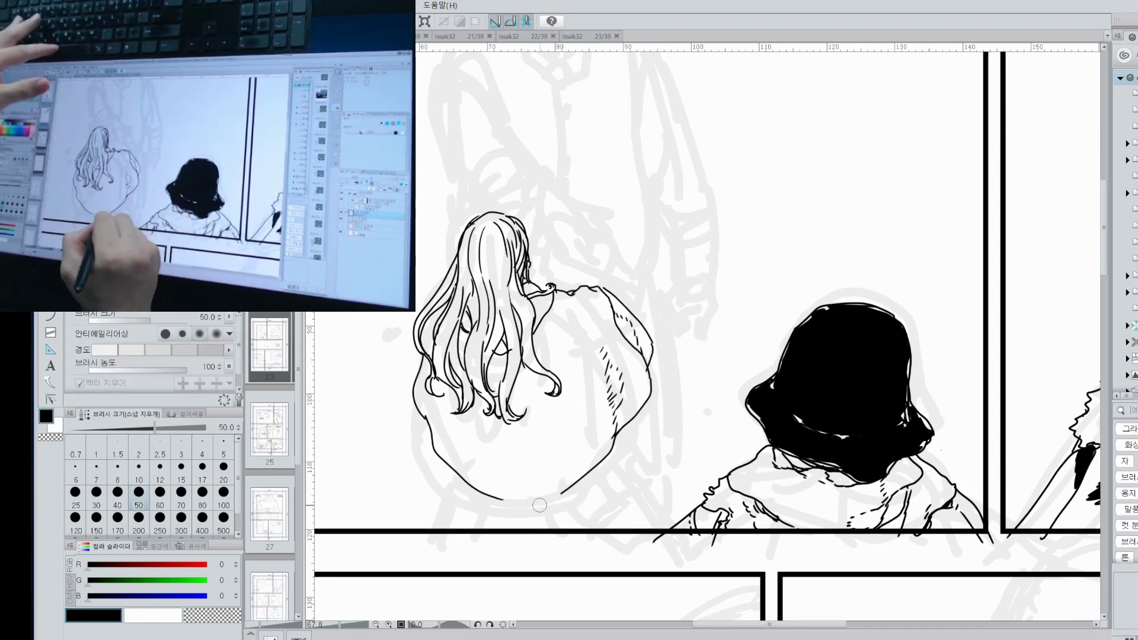
{"action": "left_click_drag", "start_coordinate": [533, 415], "coordinate": [554, 496]}
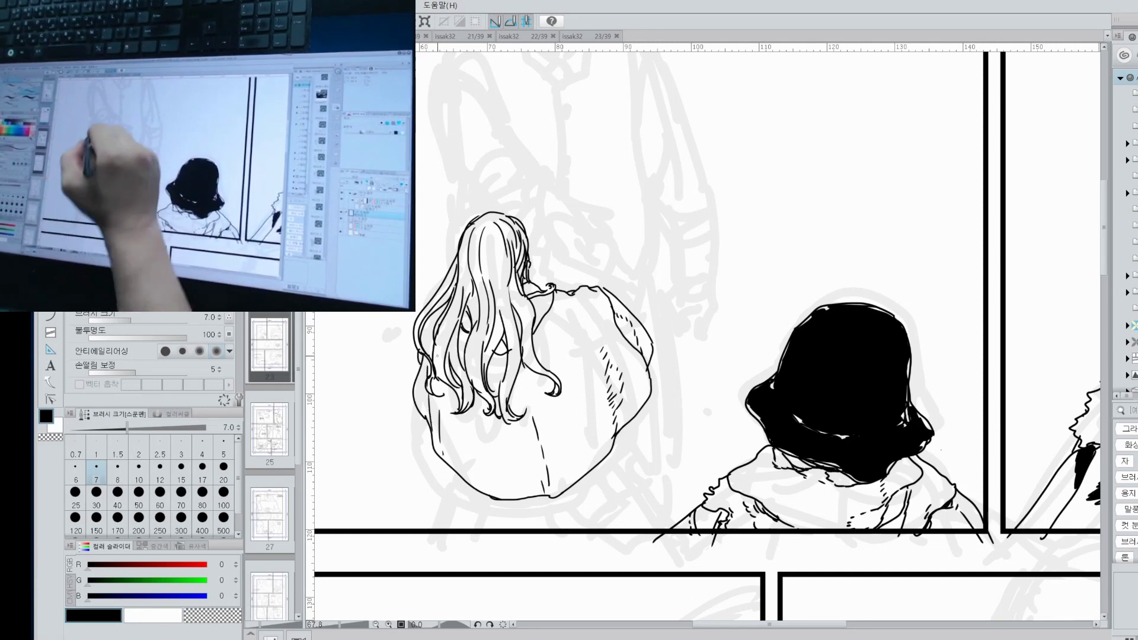
Ink the seated figure's raised forearm and hand, and add fold strokes on the garment's upper back.
{"action": "mouse_move", "coordinate": [554, 281]}
{"action": "left_mouse_down"}
{"action": "mouse_move", "coordinate": [584, 257]}
{"action": "mouse_move", "coordinate": [631, 290]}
{"action": "left_mouse_up"}
{"action": "mouse_move", "coordinate": [553, 286]}
{"action": "left_mouse_down"}
{"action": "mouse_move", "coordinate": [572, 282]}
{"action": "mouse_move", "coordinate": [548, 239]}
{"action": "mouse_move", "coordinate": [539, 270]}
{"action": "left_mouse_up"}
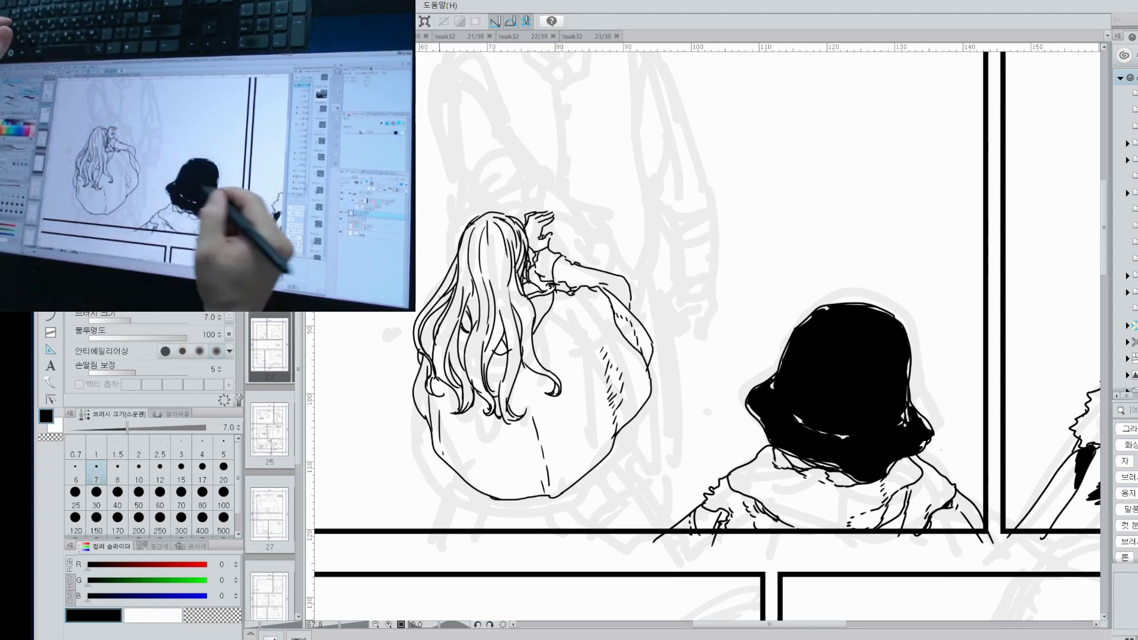
{"action": "left_click_drag", "start_coordinate": [573, 311], "coordinate": [590, 295]}
{"action": "left_click_drag", "start_coordinate": [464, 332], "coordinate": [470, 340]}
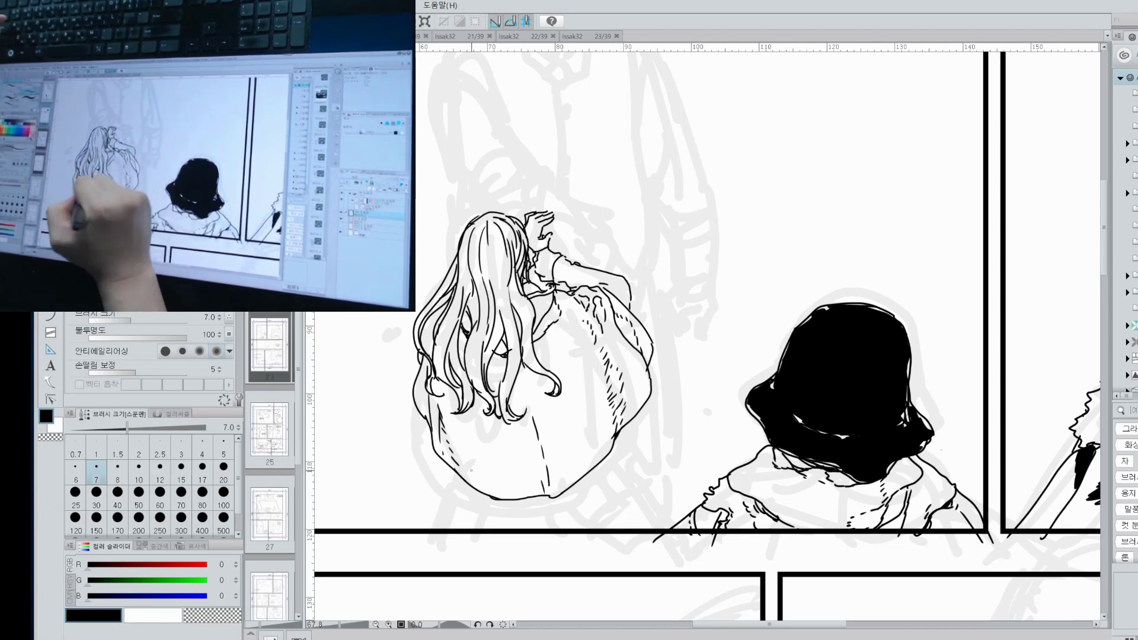
Ink the seated figure's cuff details, a band along the garment's lower hem, and the first skirt lines running down to the panel border.
{"action": "left_click_drag", "start_coordinate": [568, 266], "coordinate": [571, 284]}
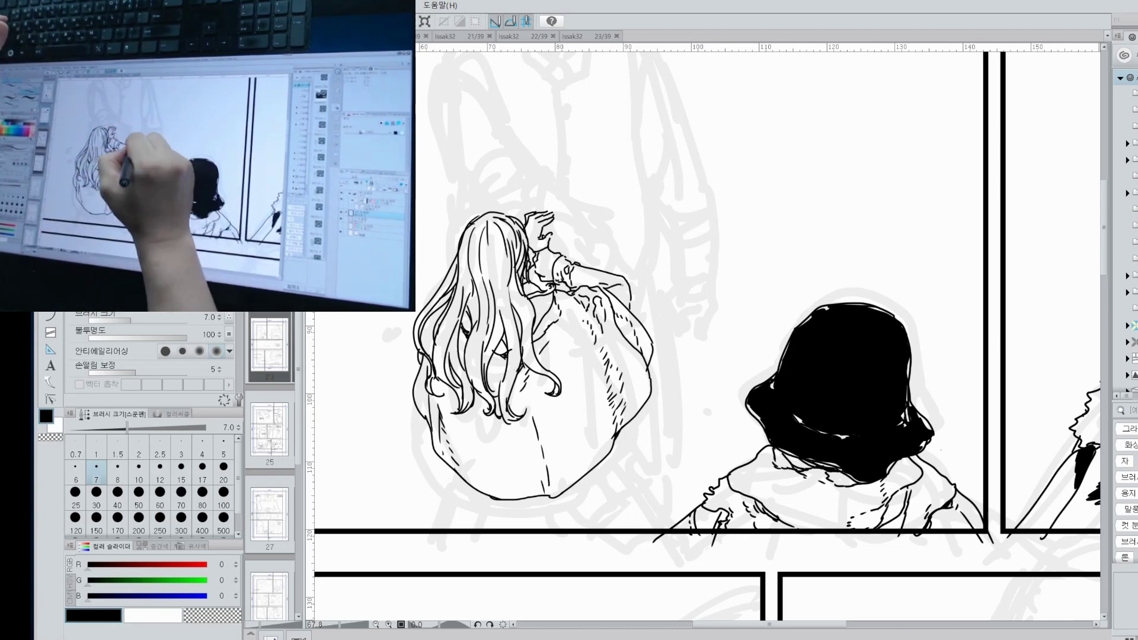
{"action": "mouse_move", "coordinate": [592, 355]}
{"action": "left_mouse_down"}
{"action": "mouse_move", "coordinate": [592, 389]}
{"action": "mouse_move", "coordinate": [594, 329]}
{"action": "left_mouse_up"}
{"action": "left_click_drag", "start_coordinate": [460, 463], "coordinate": [587, 466]}
{"action": "left_click_drag", "start_coordinate": [460, 463], "coordinate": [444, 503]}
{"action": "left_click_drag", "start_coordinate": [490, 483], "coordinate": [492, 505]}
{"action": "mouse_move", "coordinate": [471, 470]}
{"action": "left_mouse_down"}
{"action": "mouse_move", "coordinate": [460, 503]}
{"action": "mouse_move", "coordinate": [481, 495]}
{"action": "left_mouse_up"}
{"action": "left_click_drag", "start_coordinate": [532, 486], "coordinate": [534, 505]}
{"action": "left_click_drag", "start_coordinate": [620, 432], "coordinate": [635, 504]}
{"action": "key", "text": "ctrl+z"}
{"action": "left_click_drag", "start_coordinate": [618, 433], "coordinate": [634, 524]}
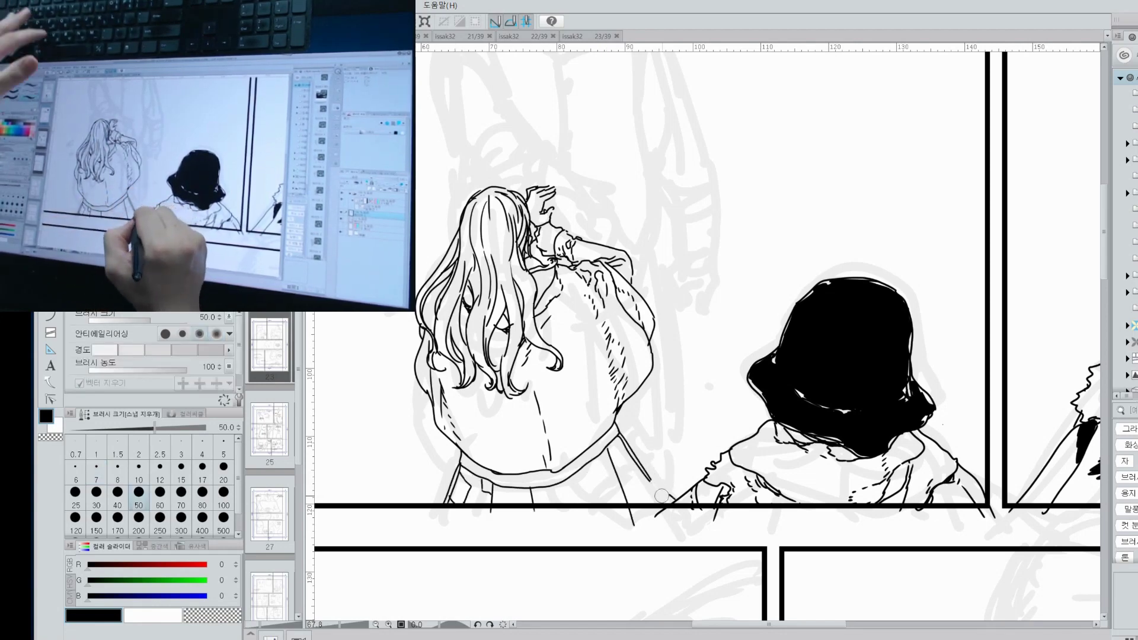
Fill the seated figure's skirt with additional pleat and check-pattern lines beneath the hem.
{"action": "left_click_drag", "start_coordinate": [578, 475], "coordinate": [571, 504]}
{"action": "mouse_move", "coordinate": [600, 472]}
{"action": "left_mouse_down"}
{"action": "mouse_move", "coordinate": [609, 504]}
{"action": "mouse_move", "coordinate": [651, 504]}
{"action": "left_mouse_up"}
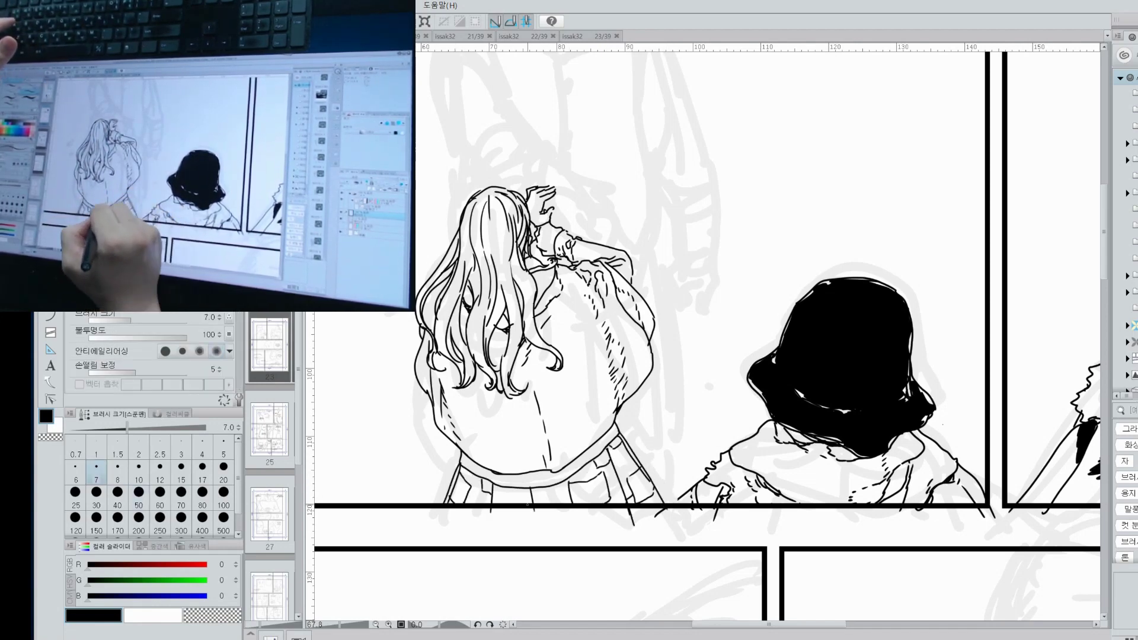
{"action": "left_click_drag", "start_coordinate": [521, 503], "coordinate": [543, 507]}
{"action": "mouse_move", "coordinate": [536, 483]}
{"action": "left_mouse_down"}
{"action": "mouse_move", "coordinate": [563, 495]}
{"action": "mouse_move", "coordinate": [528, 494]}
{"action": "mouse_move", "coordinate": [586, 481]}
{"action": "left_mouse_up"}
{"action": "left_click_drag", "start_coordinate": [608, 440], "coordinate": [615, 452]}
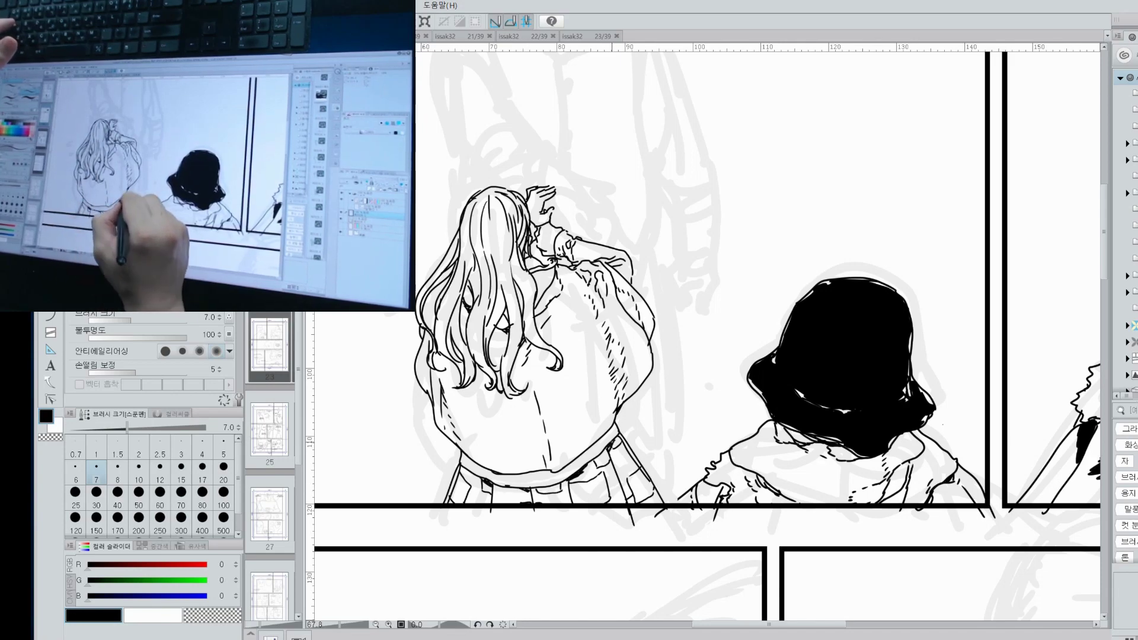
Ink the sides of the standing man's head, his ear and the lower edge of his chin.
{"action": "left_click_drag", "start_coordinate": [711, 177], "coordinate": [711, 593]}
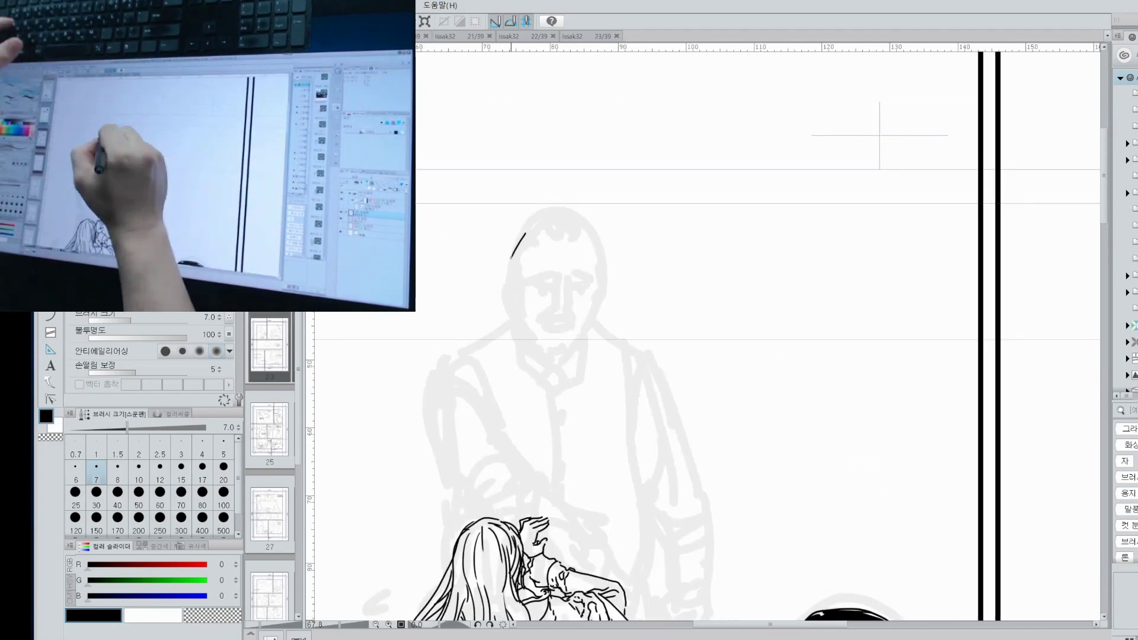
{"action": "left_click_drag", "start_coordinate": [544, 233], "coordinate": [531, 291]}
{"action": "left_click_drag", "start_coordinate": [605, 228], "coordinate": [626, 297]}
{"action": "scroll", "coordinate": [568, 261], "scroll_direction": "up", "scroll_amount": 5}
{"action": "left_click_drag", "start_coordinate": [431, 265], "coordinate": [439, 343]}
{"action": "left_click_drag", "start_coordinate": [510, 426], "coordinate": [604, 427]}
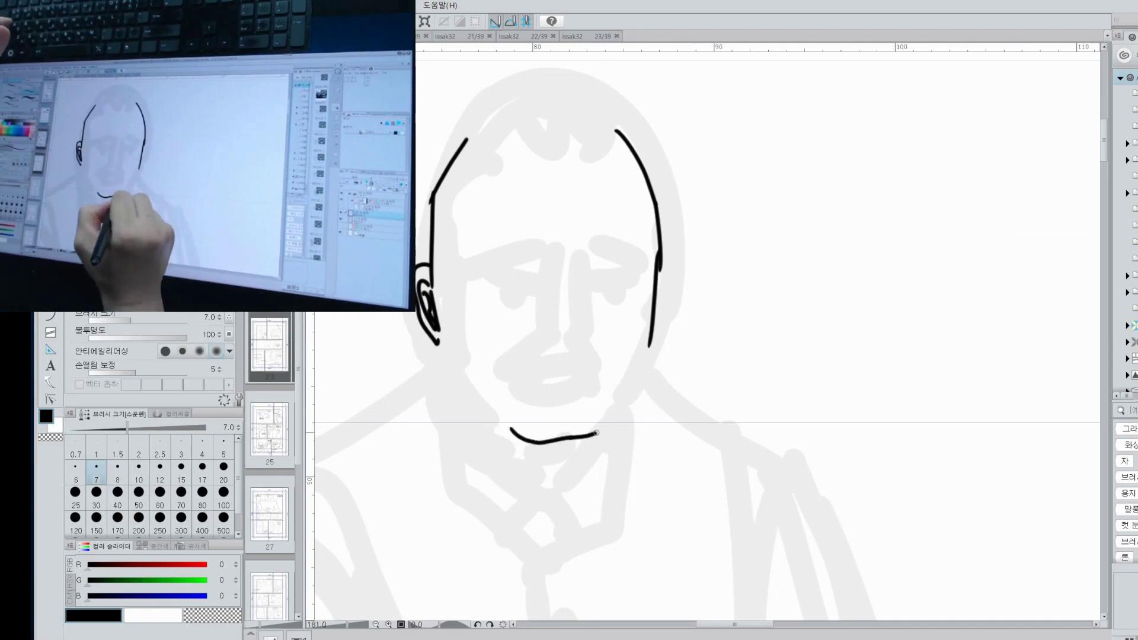
Ink the standing man's jaw and cheek lines, nose, moustache and open mouth.
{"action": "left_click_drag", "start_coordinate": [633, 364], "coordinate": [616, 417]}
{"action": "left_click_drag", "start_coordinate": [439, 344], "coordinate": [456, 382]}
{"action": "left_click_drag", "start_coordinate": [442, 271], "coordinate": [448, 313]}
{"action": "left_click_drag", "start_coordinate": [582, 259], "coordinate": [574, 344]}
{"action": "left_click_drag", "start_coordinate": [545, 345], "coordinate": [560, 336]}
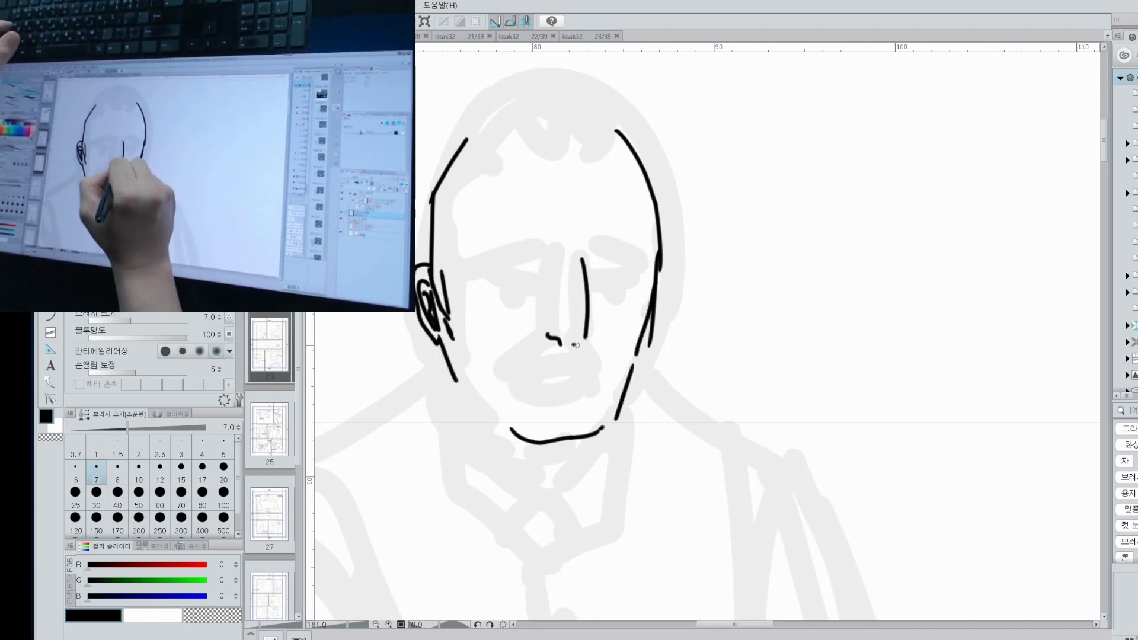
{"action": "mouse_move", "coordinate": [501, 379]}
{"action": "left_mouse_down"}
{"action": "mouse_move", "coordinate": [551, 338]}
{"action": "mouse_move", "coordinate": [611, 371]}
{"action": "mouse_move", "coordinate": [586, 398]}
{"action": "left_mouse_up"}
{"action": "mouse_move", "coordinate": [546, 378]}
{"action": "left_mouse_down"}
{"action": "mouse_move", "coordinate": [595, 385]}
{"action": "mouse_move", "coordinate": [590, 394]}
{"action": "left_mouse_up"}
Ink the standing man's eyebrows, eyelids and downcast eyes.
{"action": "left_click_drag", "start_coordinate": [488, 267], "coordinate": [544, 256]}
{"action": "left_click_drag", "start_coordinate": [590, 257], "coordinate": [637, 270]}
{"action": "left_click_drag", "start_coordinate": [491, 282], "coordinate": [546, 283]}
{"action": "mouse_move", "coordinate": [498, 291]}
{"action": "left_mouse_down"}
{"action": "mouse_move", "coordinate": [537, 293]}
{"action": "mouse_move", "coordinate": [520, 295]}
{"action": "left_mouse_up"}
{"action": "mouse_move", "coordinate": [591, 284]}
{"action": "left_mouse_down"}
{"action": "mouse_move", "coordinate": [629, 289]}
{"action": "mouse_move", "coordinate": [590, 282]}
{"action": "left_mouse_up"}
{"action": "left_click_drag", "start_coordinate": [591, 288], "coordinate": [610, 294]}
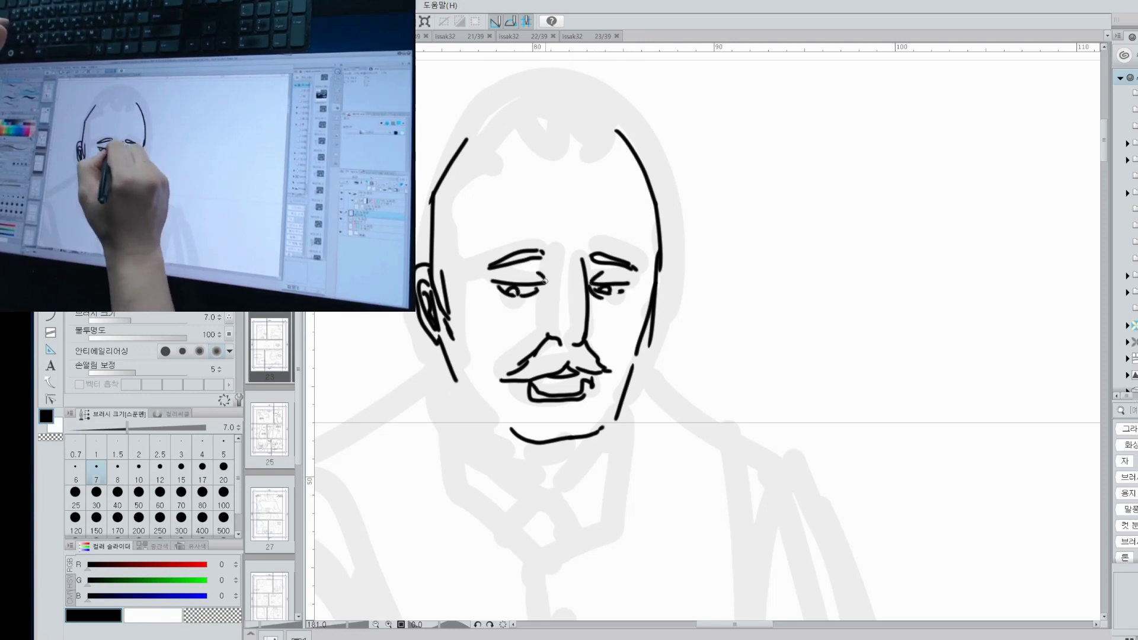
{"action": "left_click_drag", "start_coordinate": [545, 278], "coordinate": [539, 296]}
Add cheek and chin creases, extended jaw and neck lines, and temple hair strokes to the standing man's head.
{"action": "left_click_drag", "start_coordinate": [458, 336], "coordinate": [511, 412]}
{"action": "left_click_drag", "start_coordinate": [608, 372], "coordinate": [610, 385]}
{"action": "left_click_drag", "start_coordinate": [455, 375], "coordinate": [468, 409]}
{"action": "left_click_drag", "start_coordinate": [617, 415], "coordinate": [597, 449]}
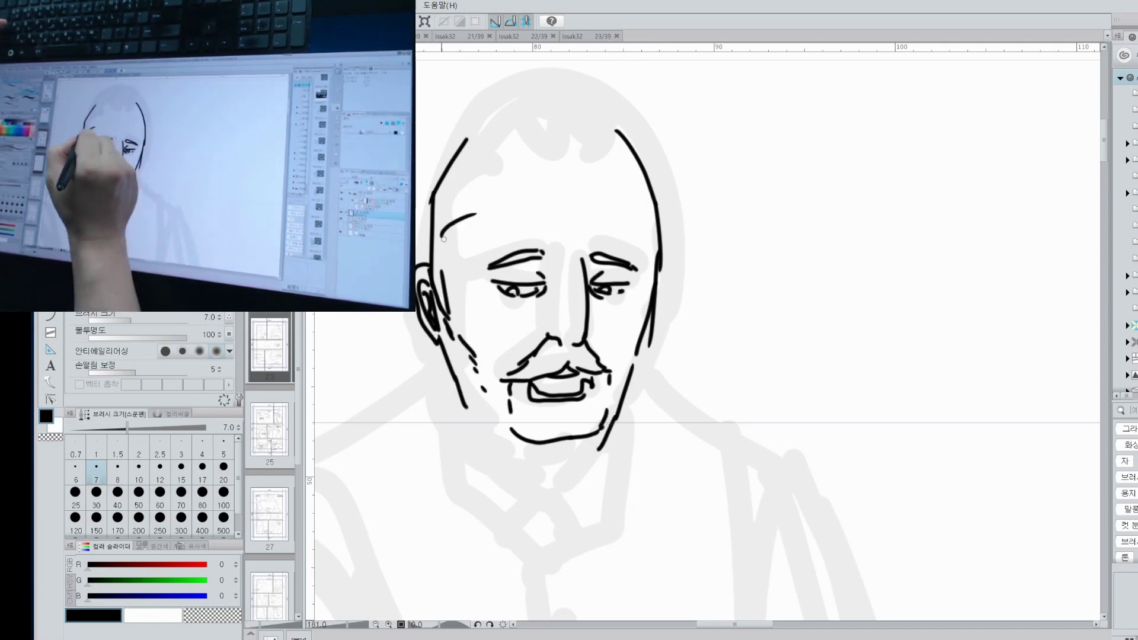
{"action": "left_click_drag", "start_coordinate": [443, 237], "coordinate": [482, 225]}
{"action": "left_click_drag", "start_coordinate": [456, 255], "coordinate": [466, 271]}
{"action": "left_click", "coordinate": [497, 233]}
{"action": "left_click_drag", "start_coordinate": [643, 201], "coordinate": [654, 262]}
{"action": "left_click_drag", "start_coordinate": [626, 151], "coordinate": [652, 243]}
Erase and redraw the right contour of the man's head, close the crown outline, and ink hair strokes around the ear.
{"action": "key", "text": "e"}
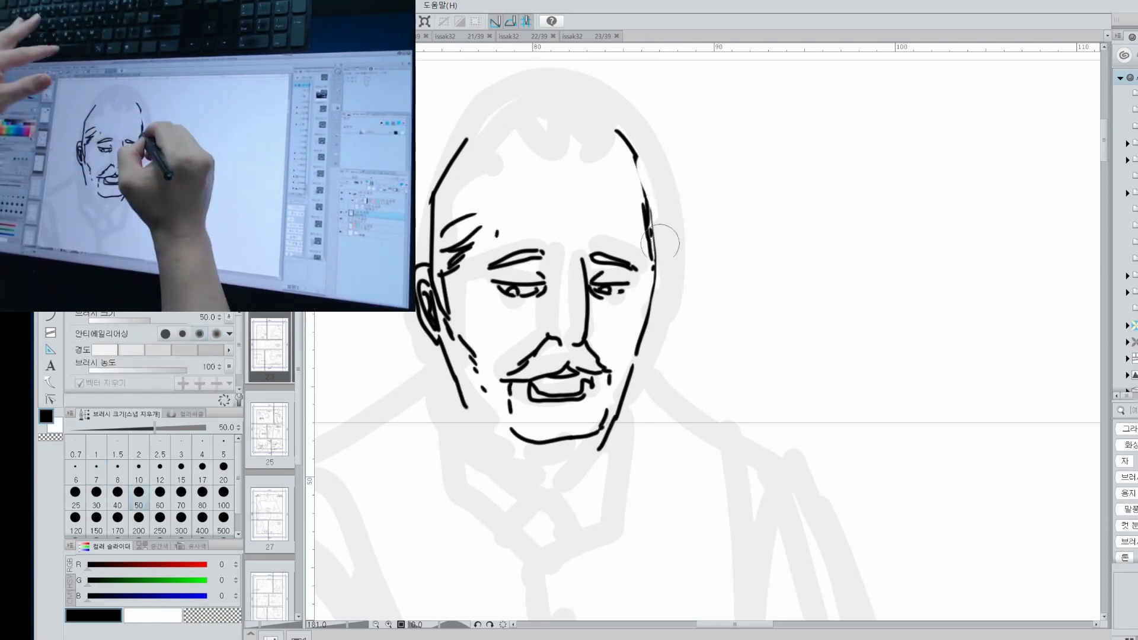
{"action": "key", "text": "p"}
{"action": "left_click_drag", "start_coordinate": [637, 159], "coordinate": [652, 219]}
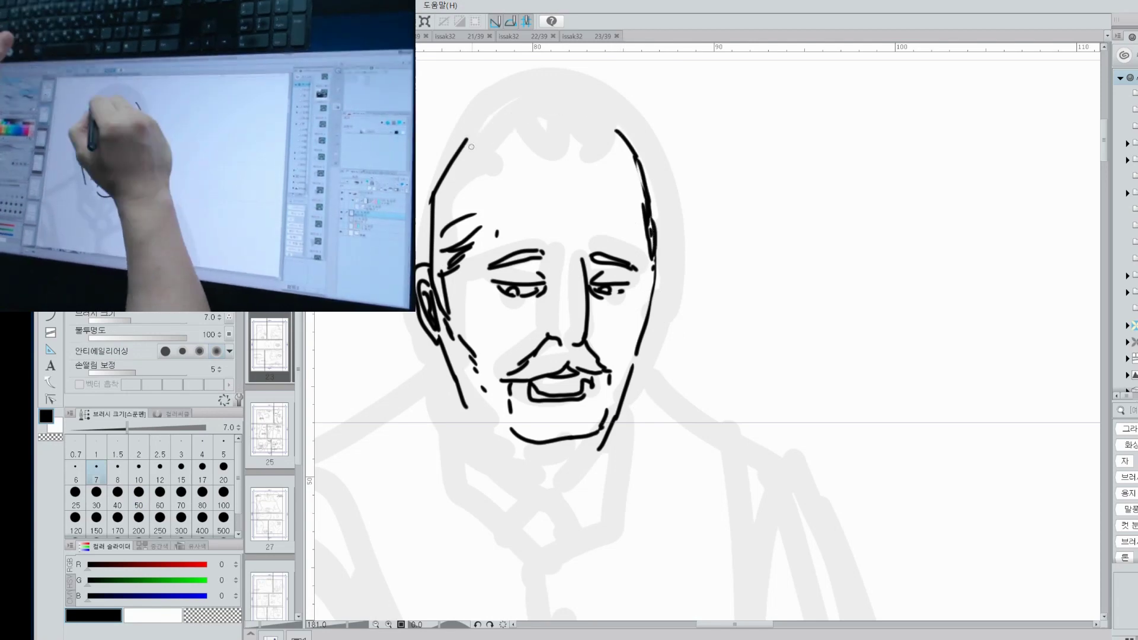
{"action": "left_click_drag", "start_coordinate": [465, 140], "coordinate": [618, 133]}
{"action": "mouse_move", "coordinate": [434, 201]}
{"action": "left_mouse_down"}
{"action": "mouse_move", "coordinate": [467, 192]}
{"action": "mouse_move", "coordinate": [420, 260]}
{"action": "left_mouse_up"}
{"action": "mouse_move", "coordinate": [435, 343]}
{"action": "left_mouse_down"}
{"action": "mouse_move", "coordinate": [462, 377]}
{"action": "mouse_move", "coordinate": [452, 354]}
{"action": "left_mouse_up"}
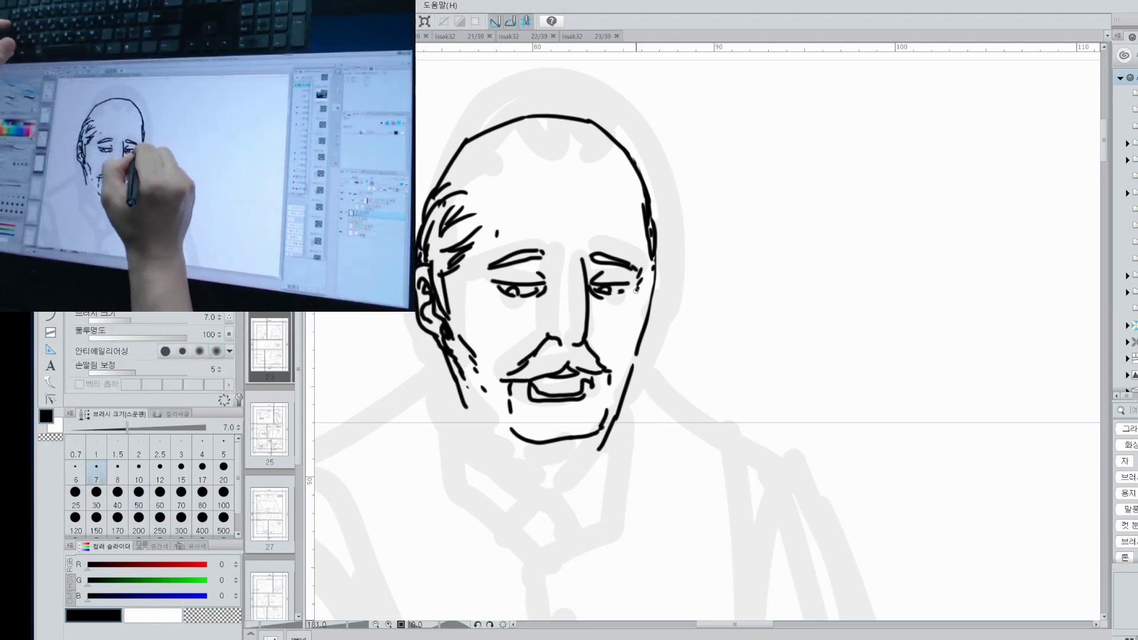
Add small crease lines around the man's eyes and detail his mouth.
{"action": "left_click_drag", "start_coordinate": [487, 273], "coordinate": [493, 294]}
{"action": "left_click_drag", "start_coordinate": [598, 309], "coordinate": [614, 316]}
{"action": "left_click_drag", "start_coordinate": [534, 379], "coordinate": [583, 384]}
Ink the man's neck, shirt collar, V-shaped neckline and shoulders, and the long right edge of his torso.
{"action": "key", "text": "ctrl+minus"}
{"action": "mouse_move", "coordinate": [507, 255]}
{"action": "left_mouse_down"}
{"action": "mouse_move", "coordinate": [546, 264]}
{"action": "mouse_move", "coordinate": [522, 300]}
{"action": "left_mouse_up"}
{"action": "mouse_move", "coordinate": [489, 229]}
{"action": "left_mouse_down"}
{"action": "mouse_move", "coordinate": [518, 302]}
{"action": "mouse_move", "coordinate": [546, 304]}
{"action": "left_mouse_up"}
{"action": "mouse_move", "coordinate": [513, 294]}
{"action": "left_mouse_down"}
{"action": "mouse_move", "coordinate": [546, 323]}
{"action": "mouse_move", "coordinate": [576, 290]}
{"action": "left_mouse_up"}
{"action": "left_click_drag", "start_coordinate": [578, 237], "coordinate": [576, 265]}
{"action": "left_click_drag", "start_coordinate": [492, 216], "coordinate": [422, 266]}
{"action": "mouse_move", "coordinate": [582, 218]}
{"action": "left_mouse_down"}
{"action": "mouse_move", "coordinate": [636, 255]}
{"action": "mouse_move", "coordinate": [630, 190]}
{"action": "left_mouse_up"}
{"action": "left_click_drag", "start_coordinate": [631, 208], "coordinate": [650, 492]}
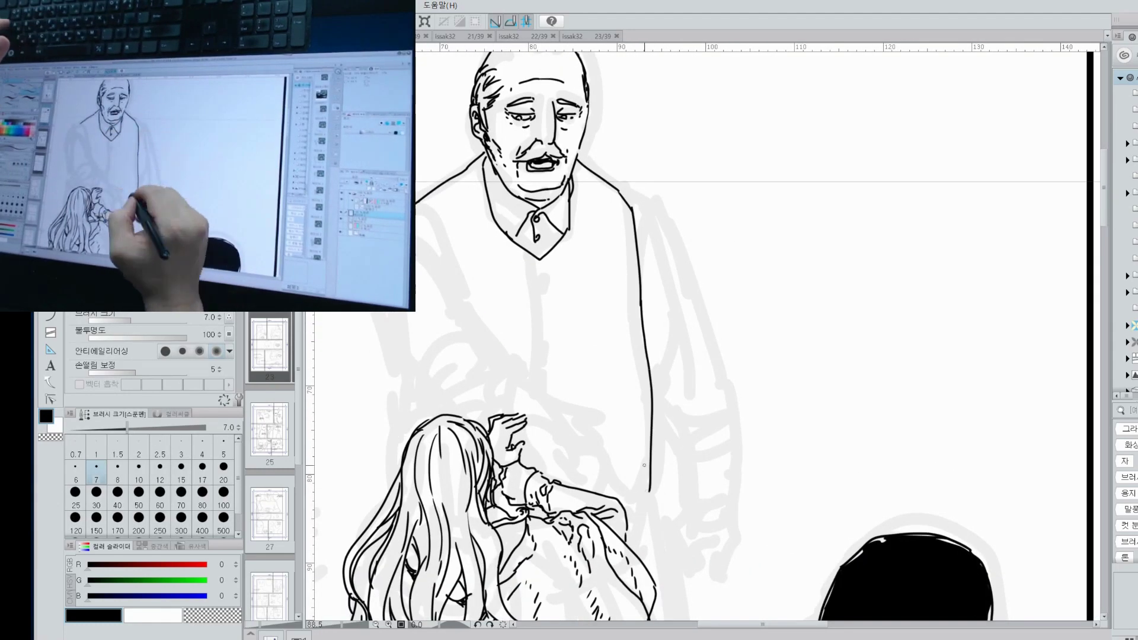
Ink the standing man's bent arm reaching over the seated figure, with its cuff and sleeve folds.
{"action": "left_click_drag", "start_coordinate": [410, 365], "coordinate": [415, 389]}
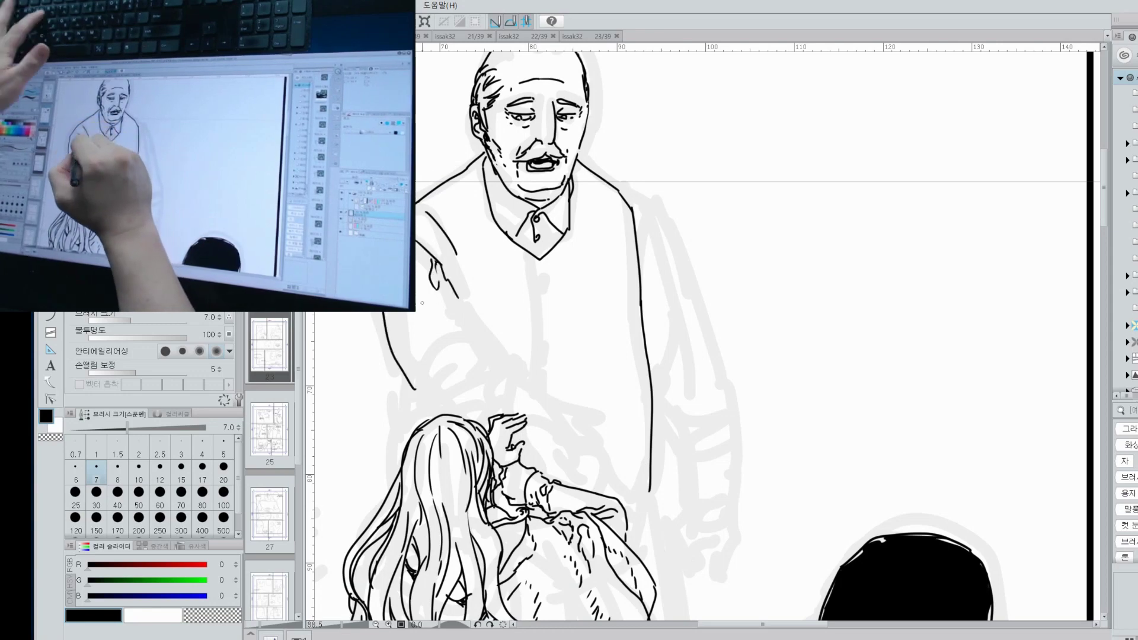
{"action": "left_click_drag", "start_coordinate": [431, 261], "coordinate": [500, 370]}
{"action": "left_click_drag", "start_coordinate": [415, 389], "coordinate": [441, 418]}
{"action": "left_click_drag", "start_coordinate": [499, 371], "coordinate": [513, 382]}
{"action": "mouse_move", "coordinate": [494, 373]}
{"action": "left_mouse_down"}
{"action": "mouse_move", "coordinate": [469, 396]}
{"action": "mouse_move", "coordinate": [566, 430]}
{"action": "left_mouse_up"}
{"action": "left_click_drag", "start_coordinate": [456, 405], "coordinate": [518, 400]}
{"action": "left_click_drag", "start_coordinate": [566, 431], "coordinate": [582, 442]}
{"action": "left_click_drag", "start_coordinate": [428, 363], "coordinate": [461, 355]}
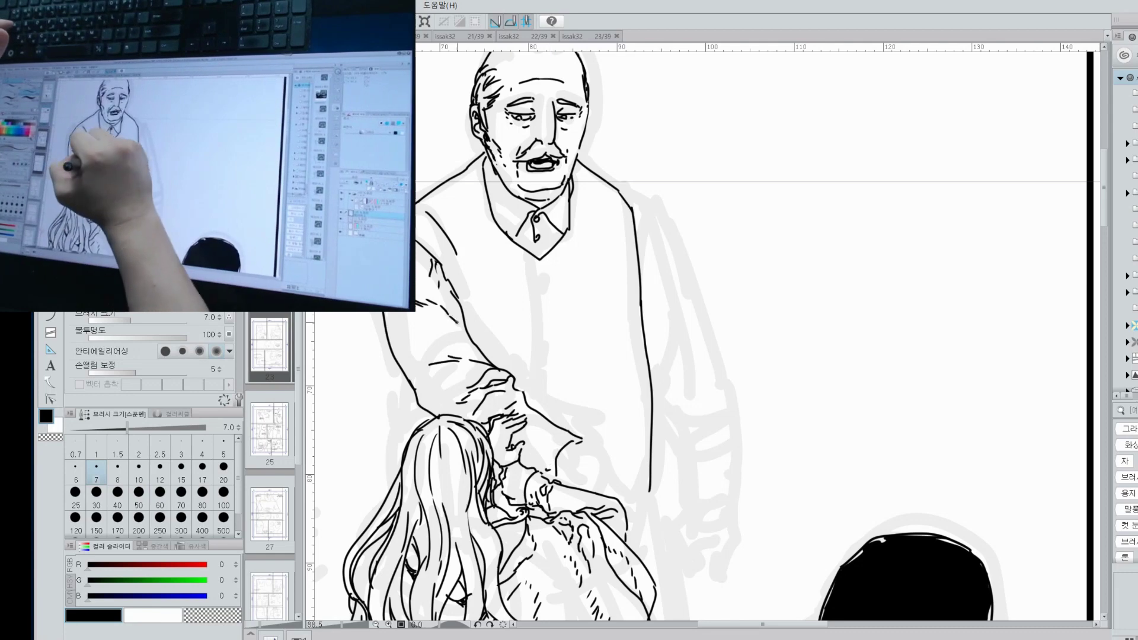
Ink the man's front garment seam with its row of buttons, his reaching hand, and the pocket.
{"action": "left_click_drag", "start_coordinate": [455, 254], "coordinate": [459, 311]}
{"action": "left_click_drag", "start_coordinate": [536, 259], "coordinate": [551, 424]}
{"action": "left_click_drag", "start_coordinate": [537, 269], "coordinate": [542, 277]}
{"action": "left_click_drag", "start_coordinate": [547, 313], "coordinate": [553, 320]}
{"action": "left_click_drag", "start_coordinate": [550, 360], "coordinate": [556, 368]}
{"action": "mouse_move", "coordinate": [551, 415]}
{"action": "left_mouse_down"}
{"action": "mouse_move", "coordinate": [593, 447]}
{"action": "mouse_move", "coordinate": [496, 353]}
{"action": "left_mouse_up"}
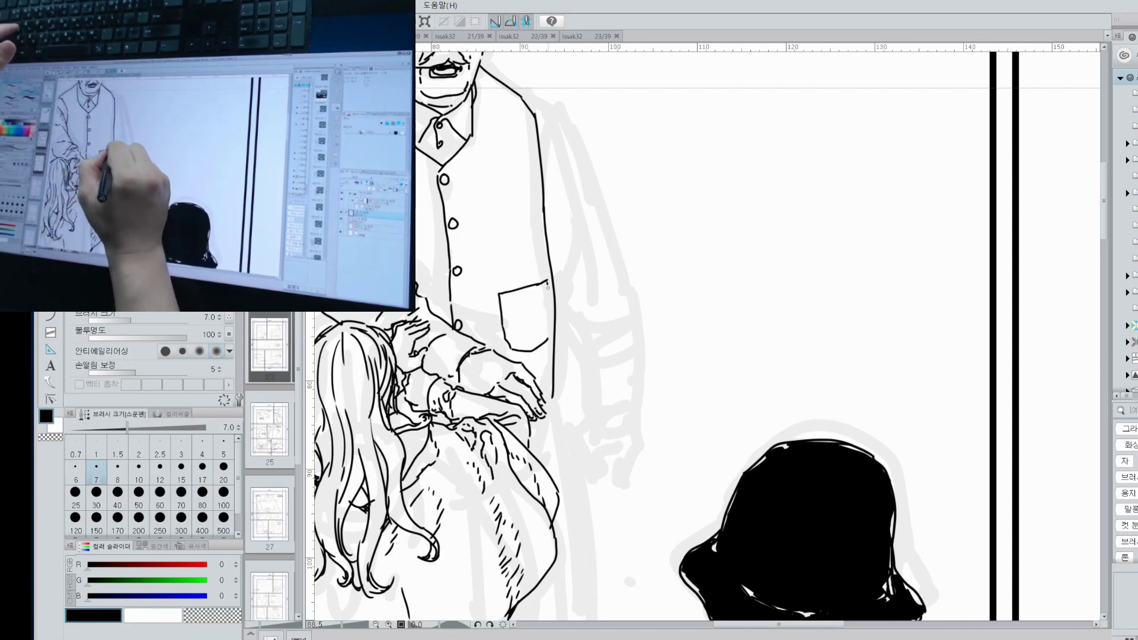
{"action": "left_click_drag", "start_coordinate": [547, 287], "coordinate": [551, 341]}
Ink the standing man's hanging sleeve on the right, with its cuff edge and elbow folds.
{"action": "key", "text": "ctrl+space"}
{"action": "left_click", "coordinate": [444, 141]}
{"action": "key", "text": "ctrl+minus"}
{"action": "key", "text": "ctrl+minus"}
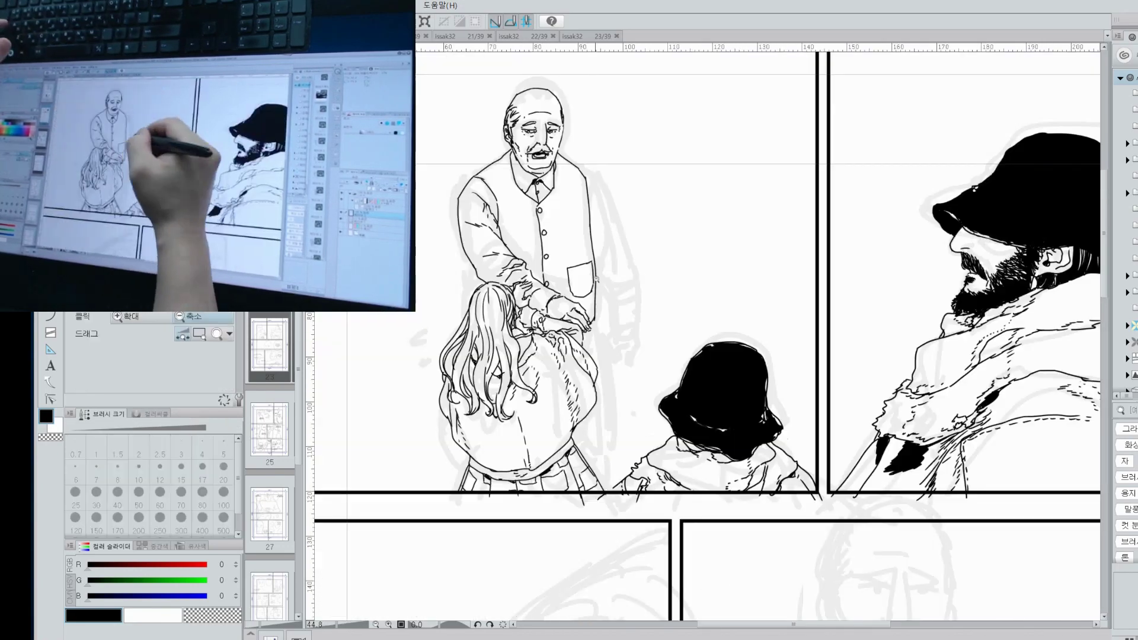
{"action": "key", "text": "ctrl+plus"}
{"action": "scroll", "coordinate": [616, 332], "scroll_direction": "up", "scroll_amount": 2}
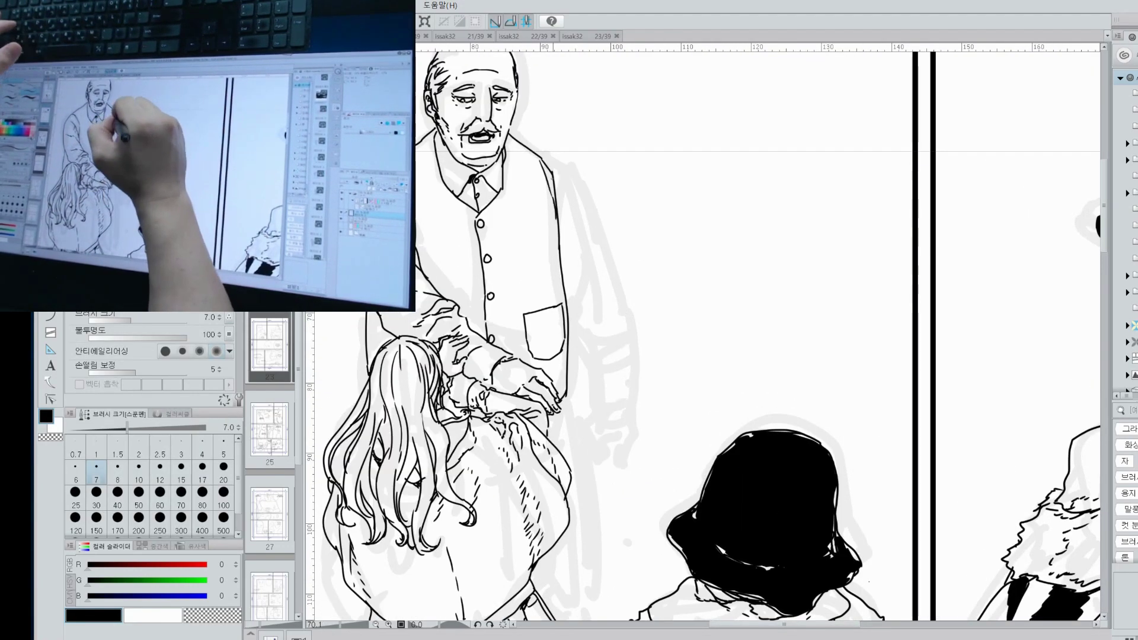
{"action": "mouse_move", "coordinate": [544, 159]}
{"action": "left_mouse_down"}
{"action": "mouse_move", "coordinate": [574, 211]}
{"action": "mouse_move", "coordinate": [617, 384]}
{"action": "mouse_move", "coordinate": [583, 303]}
{"action": "left_mouse_up"}
{"action": "key", "text": "ctrl+z"}
{"action": "left_click_drag", "start_coordinate": [566, 359], "coordinate": [597, 354]}
{"action": "mouse_move", "coordinate": [568, 205]}
{"action": "left_mouse_down"}
{"action": "mouse_move", "coordinate": [544, 234]}
{"action": "mouse_move", "coordinate": [559, 231]}
{"action": "left_mouse_up"}
{"action": "left_click_drag", "start_coordinate": [567, 248], "coordinate": [554, 293]}
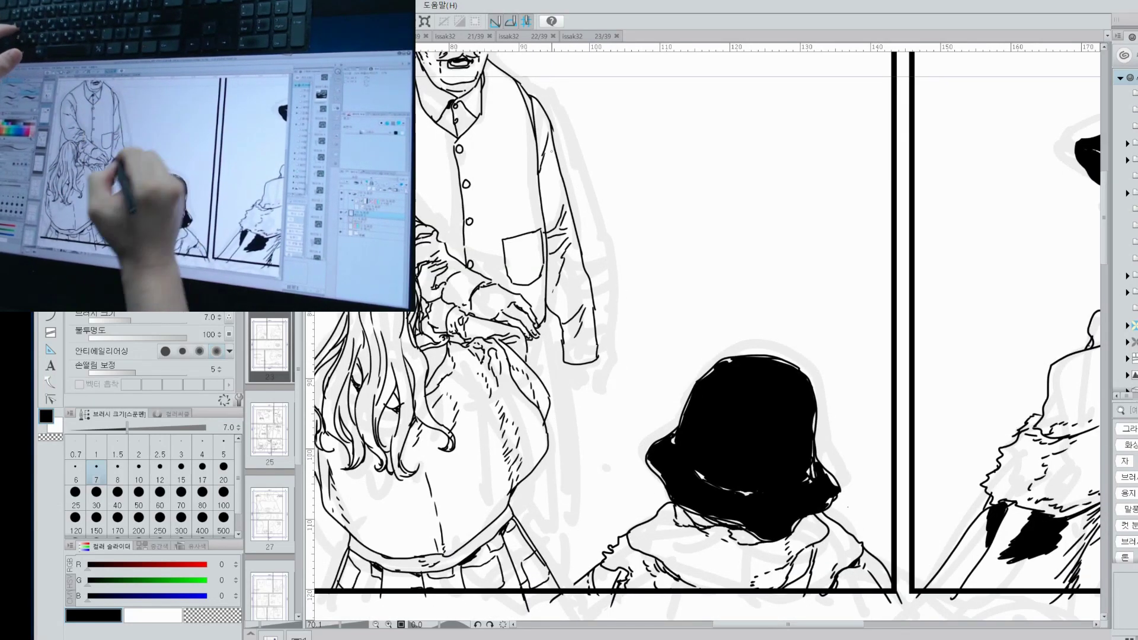
Ink the man's hanging hand with a blackened palm, and add small motion marks beside the seated figure's hair.
{"action": "left_click_drag", "start_coordinate": [563, 355], "coordinate": [558, 384]}
{"action": "mouse_move", "coordinate": [596, 357]}
{"action": "left_mouse_down"}
{"action": "mouse_move", "coordinate": [595, 396]}
{"action": "mouse_move", "coordinate": [566, 406]}
{"action": "left_mouse_up"}
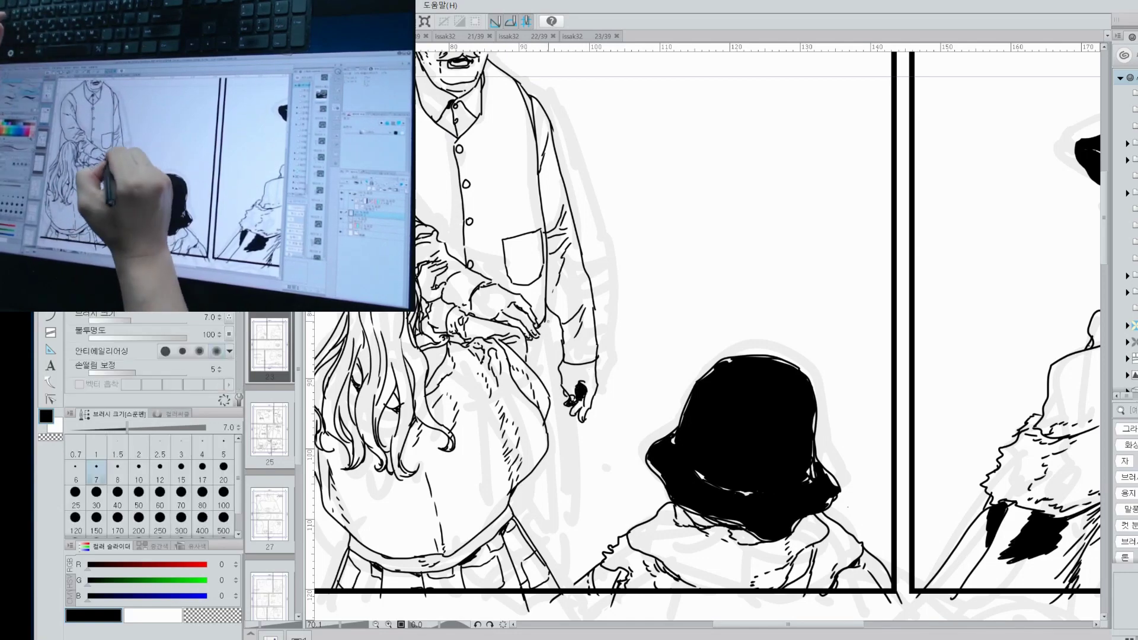
{"action": "key", "text": "ctrl+minus"}
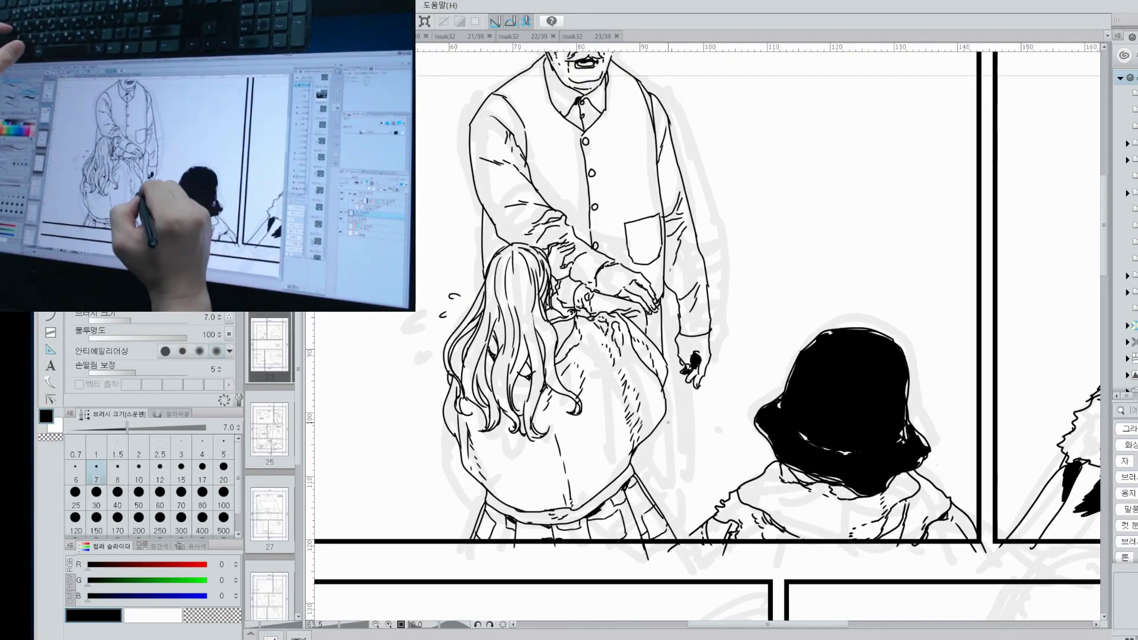
{"action": "left_click_drag", "start_coordinate": [539, 454], "coordinate": [539, 529]}
In the lower right panel, ink the long-haired girl's profile with forehead, nose, open mouth, chin and eye at pen size 10.
{"action": "key", "text": "ctrl+minus"}
{"action": "left_click_drag", "start_coordinate": [889, 593], "coordinate": [711, 529]}
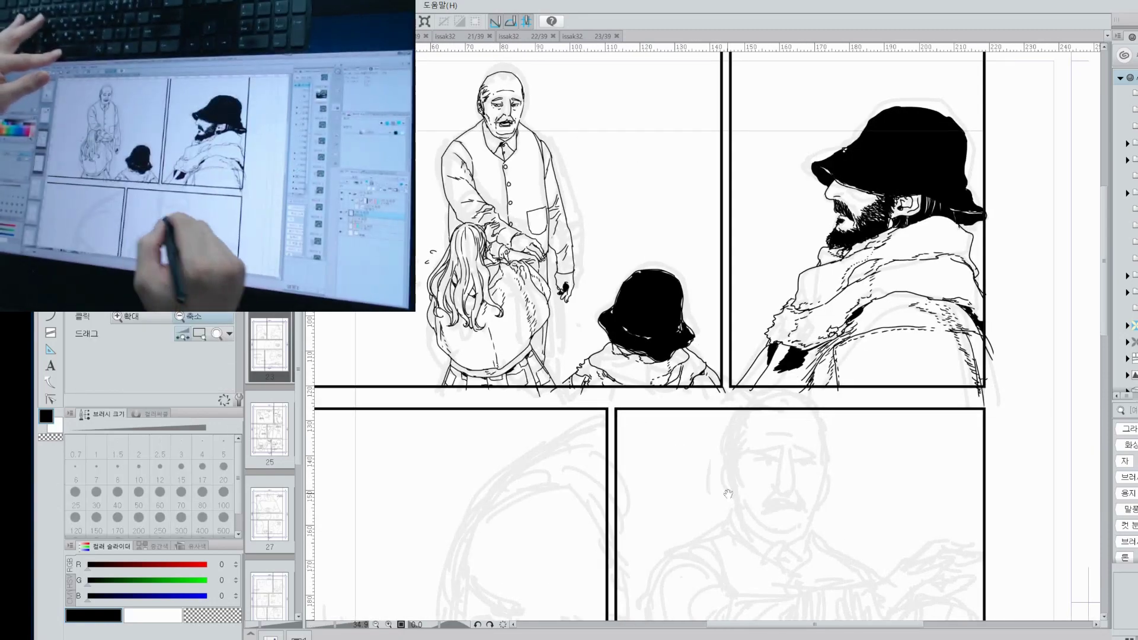
{"action": "left_click_drag", "start_coordinate": [966, 617], "coordinate": [782, 535]}
{"action": "key", "text": "ctrl+plus"}
{"action": "mouse_move", "coordinate": [709, 241]}
{"action": "left_mouse_down"}
{"action": "mouse_move", "coordinate": [664, 275]}
{"action": "mouse_move", "coordinate": [637, 326]}
{"action": "left_mouse_up"}
{"action": "key", "text": "ctrl+z"}
{"action": "mouse_move", "coordinate": [662, 286]}
{"action": "left_mouse_down"}
{"action": "mouse_move", "coordinate": [636, 323]}
{"action": "mouse_move", "coordinate": [638, 345]}
{"action": "left_mouse_up"}
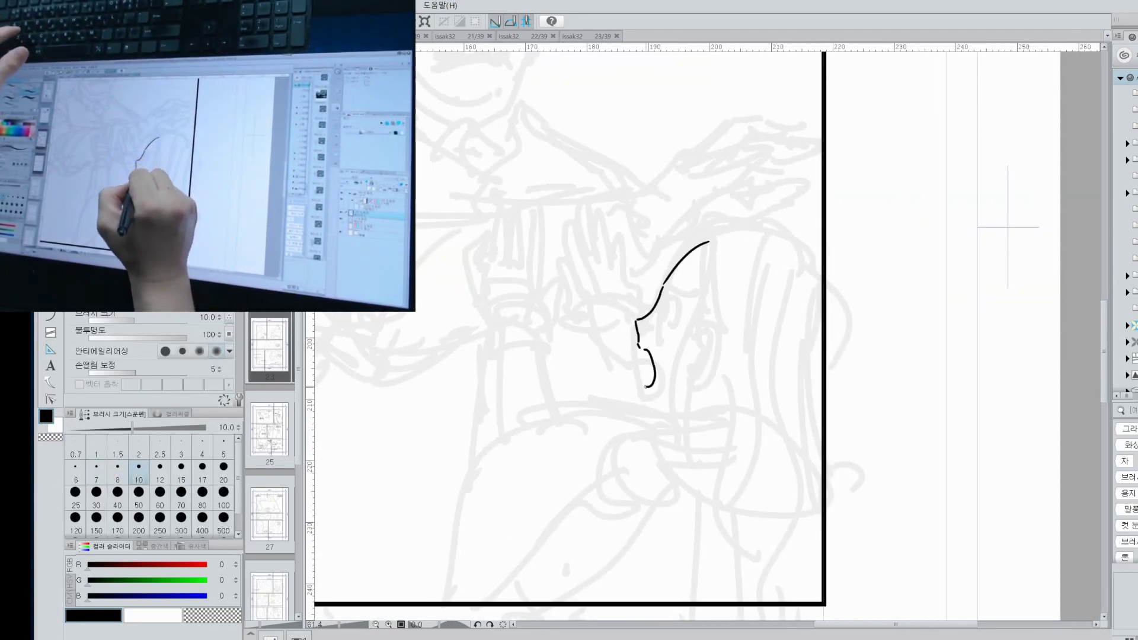
{"action": "left_click_drag", "start_coordinate": [644, 392], "coordinate": [665, 405]}
{"action": "mouse_move", "coordinate": [664, 290]}
{"action": "left_mouse_down"}
{"action": "mouse_move", "coordinate": [682, 294]}
{"action": "mouse_move", "coordinate": [675, 322]}
{"action": "left_mouse_up"}
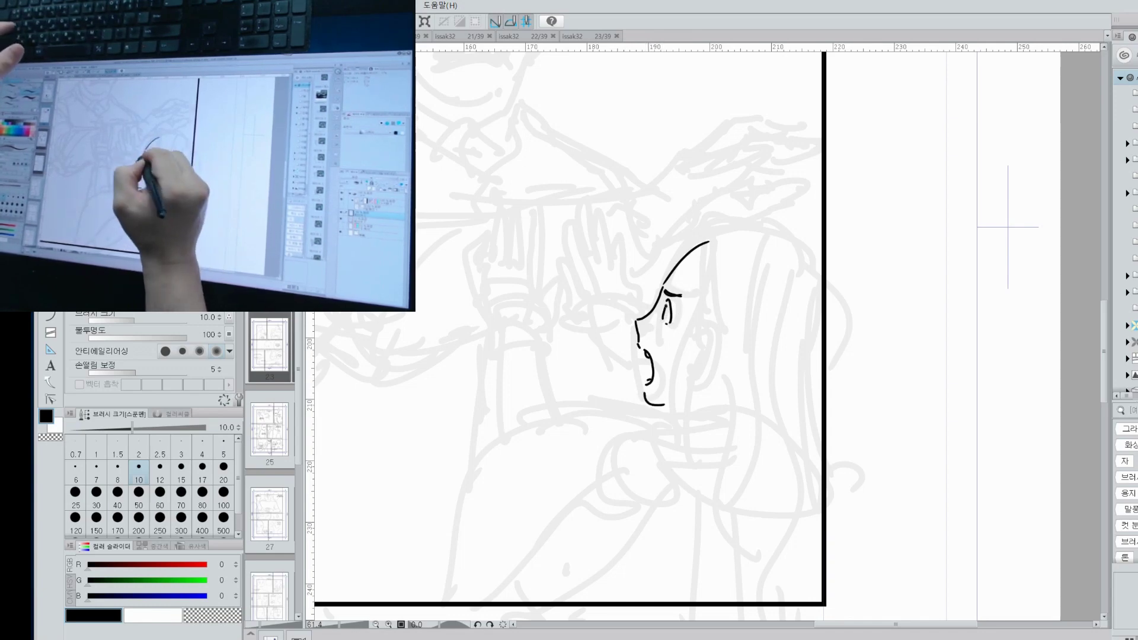
Ink the girl's ear, the hair at her temple, and the first long wavy lock with a curled tip.
{"action": "left_click_drag", "start_coordinate": [705, 331], "coordinate": [695, 376]}
{"action": "mouse_move", "coordinate": [709, 243]}
{"action": "left_mouse_down"}
{"action": "mouse_move", "coordinate": [698, 303]}
{"action": "mouse_move", "coordinate": [720, 349]}
{"action": "left_mouse_up"}
{"action": "mouse_move", "coordinate": [761, 300]}
{"action": "left_mouse_down"}
{"action": "mouse_move", "coordinate": [738, 380]}
{"action": "mouse_move", "coordinate": [726, 593]}
{"action": "left_mouse_up"}
{"action": "left_click_drag", "start_coordinate": [729, 533], "coordinate": [762, 599]}
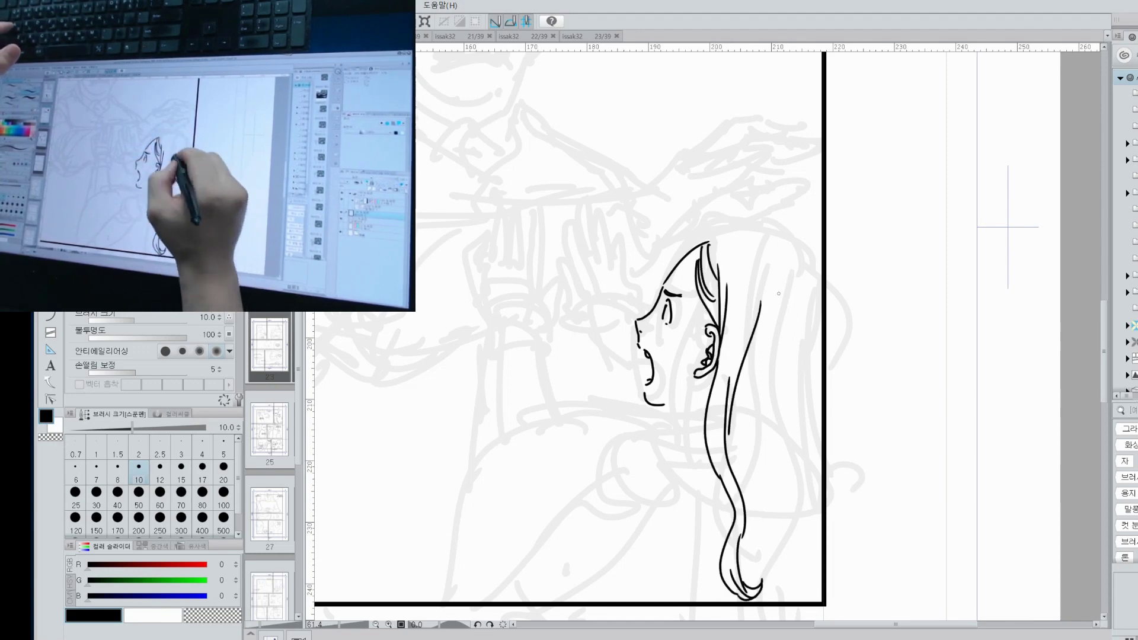
Ink long locks down the back of the girl's hair and outline the crown of her head.
{"action": "left_click_drag", "start_coordinate": [806, 308], "coordinate": [777, 432]}
{"action": "left_click_drag", "start_coordinate": [773, 278], "coordinate": [744, 503]}
{"action": "left_click_drag", "start_coordinate": [770, 451], "coordinate": [803, 569]}
{"action": "left_click_drag", "start_coordinate": [750, 531], "coordinate": [785, 601]}
{"action": "mouse_move", "coordinate": [711, 234]}
{"action": "left_mouse_down"}
{"action": "mouse_move", "coordinate": [824, 272]}
{"action": "mouse_move", "coordinate": [715, 237]}
{"action": "left_mouse_up"}
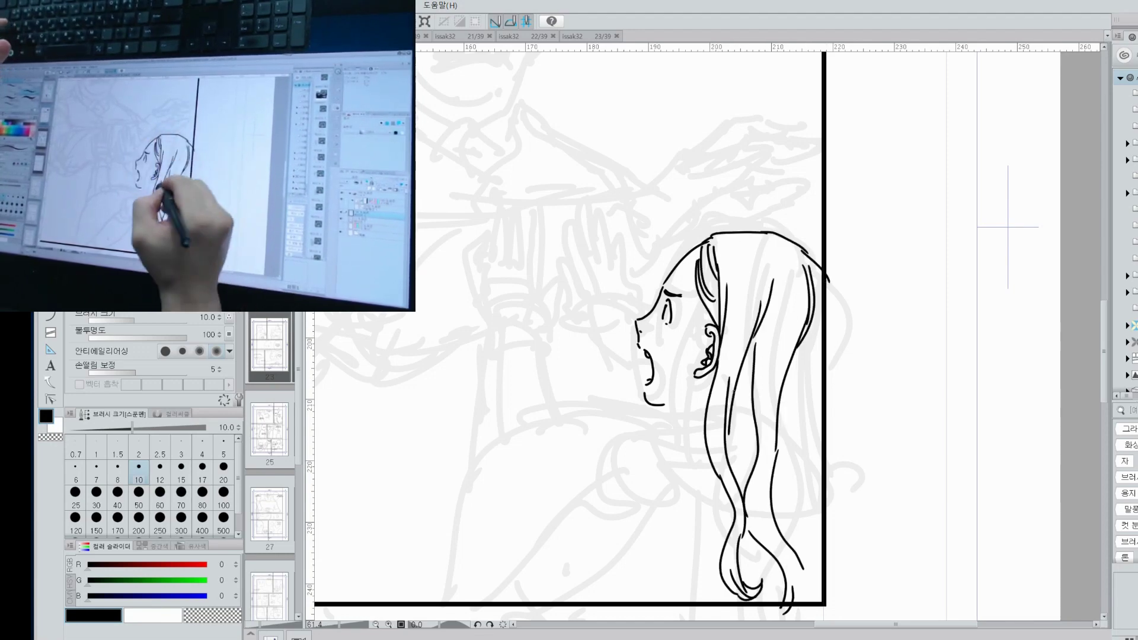
Fill the girl's hair with further flowing strands, including a wavy lock falling in front of her ear.
{"action": "left_click_drag", "start_coordinate": [706, 374], "coordinate": [697, 435]}
{"action": "left_click_drag", "start_coordinate": [800, 380], "coordinate": [809, 569]}
{"action": "left_click_drag", "start_coordinate": [822, 363], "coordinate": [804, 572]}
{"action": "mouse_move", "coordinate": [745, 361]}
{"action": "left_mouse_down"}
{"action": "mouse_move", "coordinate": [734, 438]}
{"action": "mouse_move", "coordinate": [785, 539]}
{"action": "left_mouse_up"}
{"action": "left_click_drag", "start_coordinate": [750, 350], "coordinate": [749, 379]}
{"action": "left_click_drag", "start_coordinate": [770, 254], "coordinate": [770, 275]}
{"action": "left_click_drag", "start_coordinate": [733, 243], "coordinate": [726, 329]}
{"action": "left_click_drag", "start_coordinate": [760, 245], "coordinate": [750, 315]}
{"action": "left_click_drag", "start_coordinate": [819, 280], "coordinate": [806, 432]}
{"action": "mouse_move", "coordinate": [723, 243]}
{"action": "left_mouse_down"}
{"action": "mouse_move", "coordinate": [675, 418]}
{"action": "mouse_move", "coordinate": [705, 569]}
{"action": "mouse_move", "coordinate": [726, 601]}
{"action": "left_mouse_up"}
Clean up the front lock's tip with a size 20 eraser, and ink the girl's collar, shoulder and back line.
{"action": "key", "text": "e"}
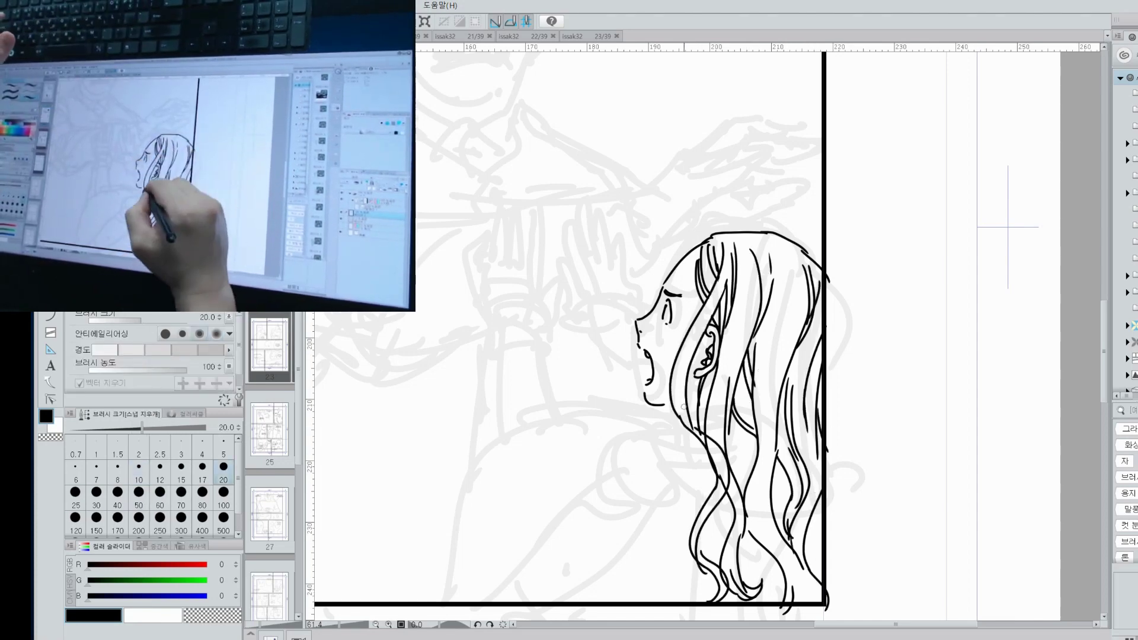
{"action": "left_click_drag", "start_coordinate": [694, 541], "coordinate": [702, 568]}
{"action": "key", "text": "p"}
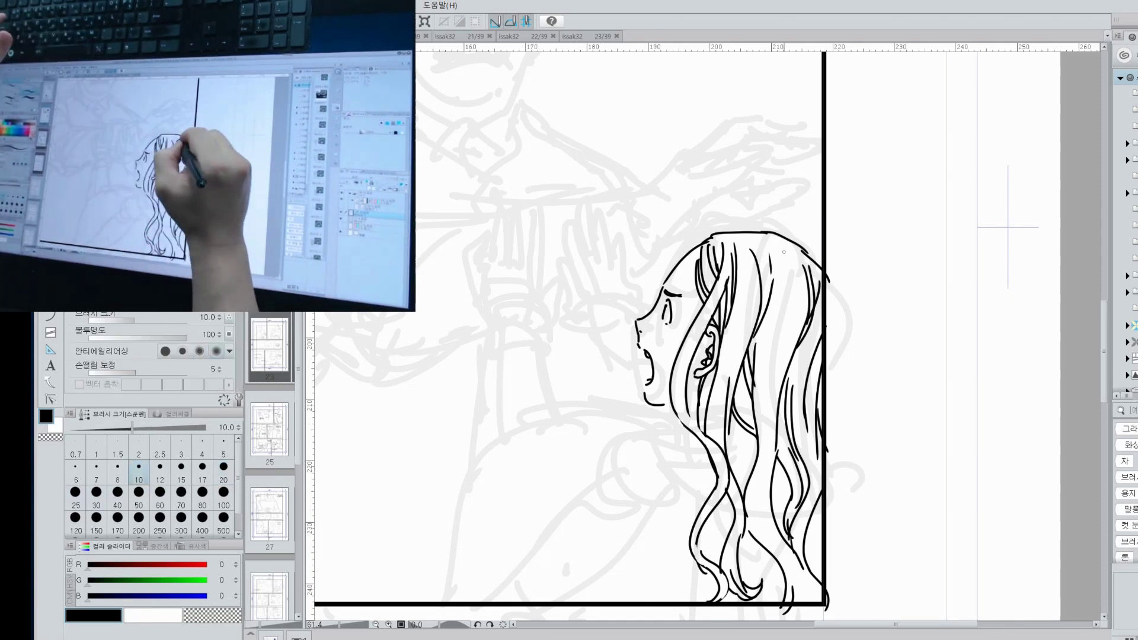
{"action": "mouse_move", "coordinate": [639, 408]}
{"action": "left_mouse_down"}
{"action": "mouse_move", "coordinate": [672, 425]}
{"action": "mouse_move", "coordinate": [676, 448]}
{"action": "mouse_move", "coordinate": [705, 452]}
{"action": "left_mouse_up"}
{"action": "left_click_drag", "start_coordinate": [629, 416], "coordinate": [688, 522]}
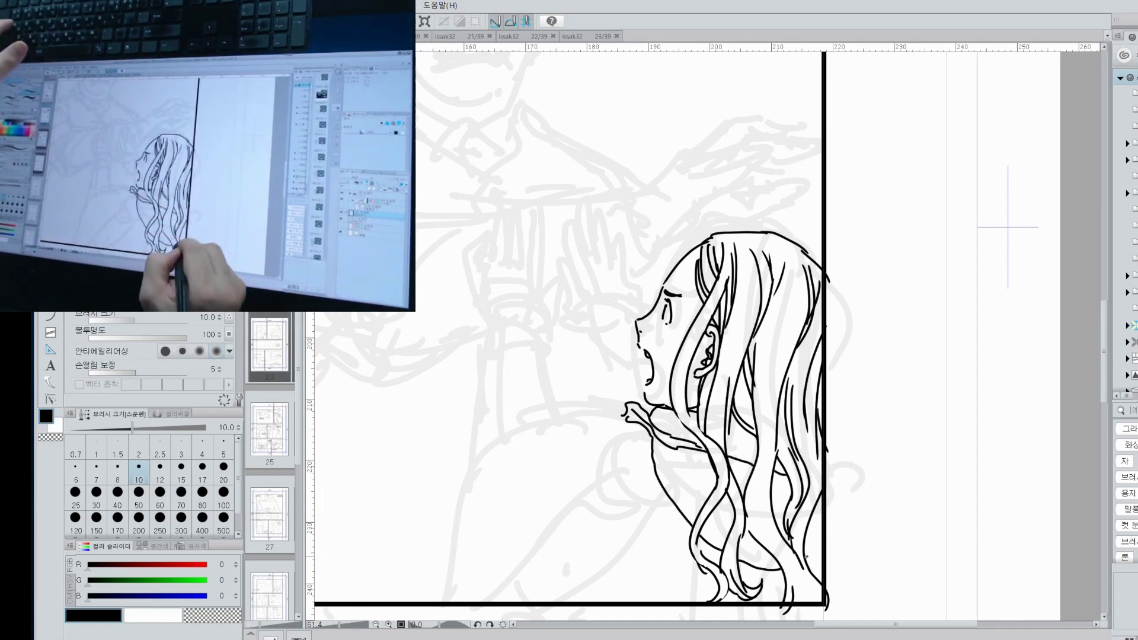
{"action": "left_click_drag", "start_coordinate": [777, 592], "coordinate": [656, 468]}
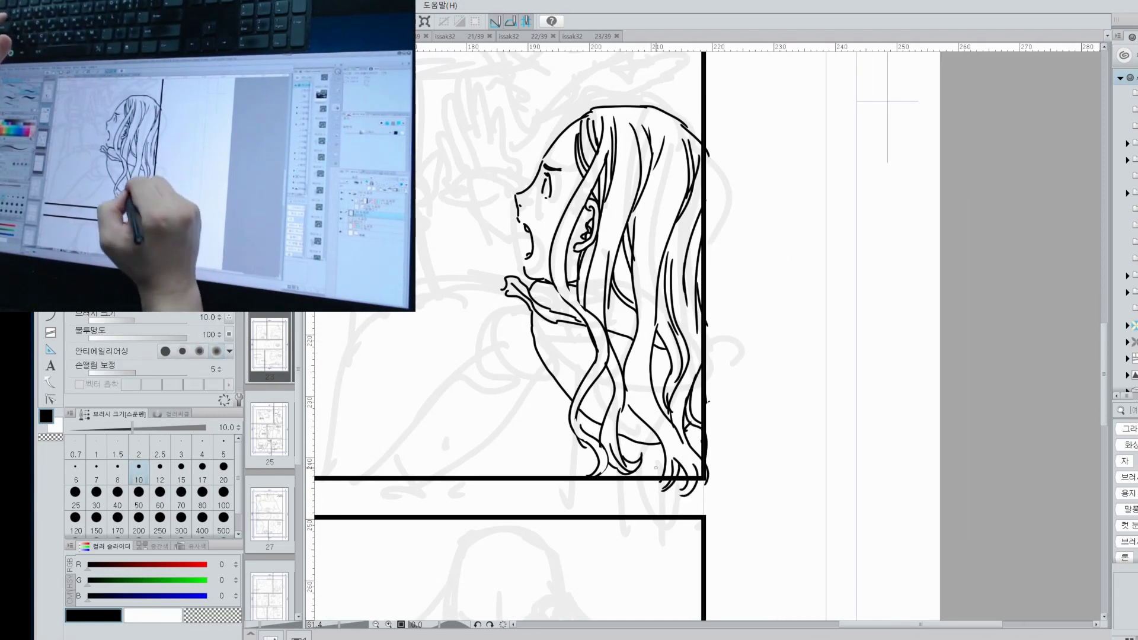
Detail the lines behind the girl's lower hair, and ink the gathered top and outer edge of her cloak.
{"action": "mouse_move", "coordinate": [659, 320]}
{"action": "left_mouse_down"}
{"action": "mouse_move", "coordinate": [637, 415]}
{"action": "mouse_move", "coordinate": [685, 433]}
{"action": "left_mouse_up"}
{"action": "left_click_drag", "start_coordinate": [665, 443], "coordinate": [654, 462]}
{"action": "mouse_move", "coordinate": [505, 284]}
{"action": "left_mouse_down"}
{"action": "mouse_move", "coordinate": [441, 318]}
{"action": "mouse_move", "coordinate": [574, 301]}
{"action": "left_mouse_up"}
{"action": "left_click_drag", "start_coordinate": [469, 256], "coordinate": [396, 452]}
{"action": "left_click_drag", "start_coordinate": [469, 275], "coordinate": [494, 264]}
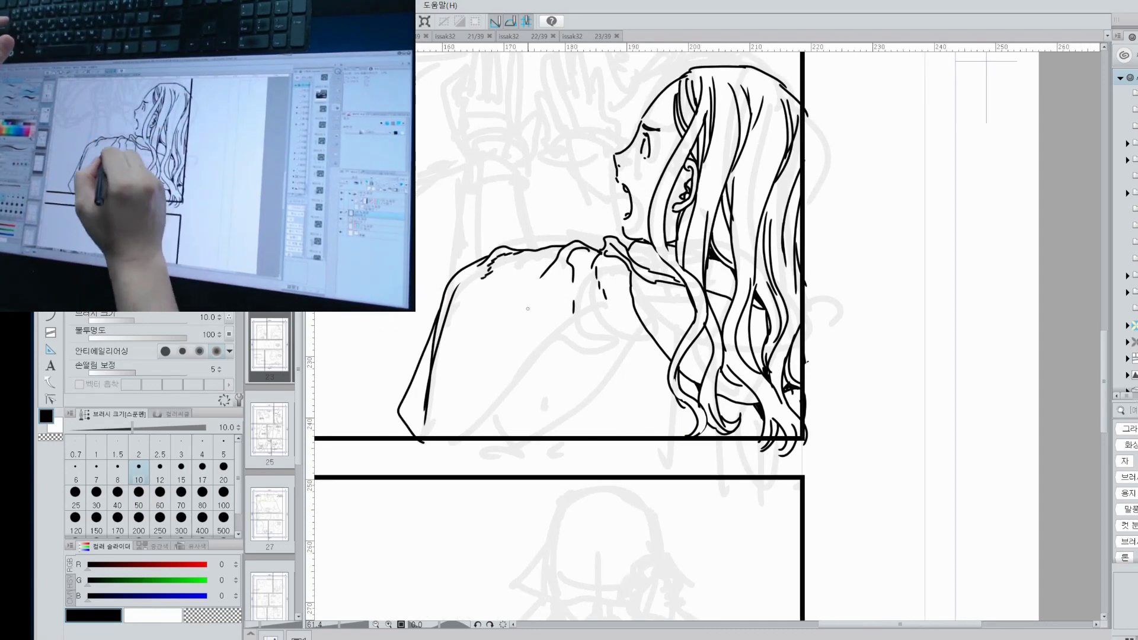
Ink long vertical fold lines down the girl's cloak, extending past the lower panel border.
{"action": "left_click_drag", "start_coordinate": [527, 314], "coordinate": [502, 437]}
{"action": "left_click_drag", "start_coordinate": [595, 354], "coordinate": [575, 438]}
{"action": "left_click_drag", "start_coordinate": [650, 303], "coordinate": [630, 437]}
{"action": "left_click_drag", "start_coordinate": [602, 383], "coordinate": [586, 438]}
{"action": "left_click_drag", "start_coordinate": [425, 430], "coordinate": [429, 538]}
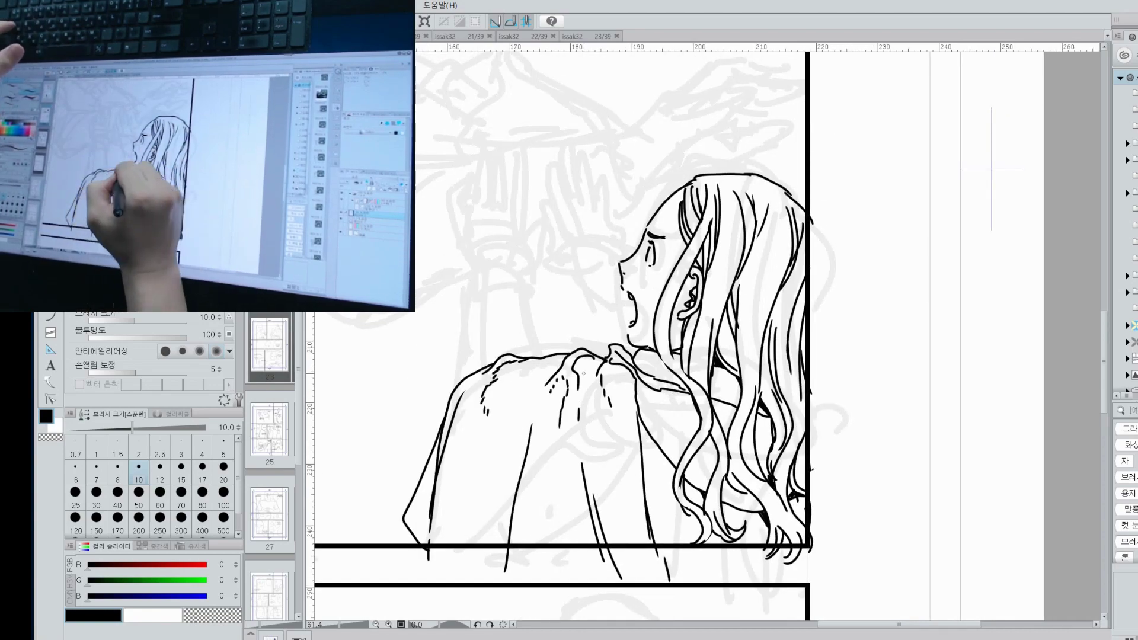
Ink the girl's raised forearm, wrist and open hand above her cloak.
{"action": "scroll", "coordinate": [583, 373], "scroll_direction": "down", "scroll_amount": 5}
{"action": "scroll", "coordinate": [534, 296], "scroll_direction": "up", "scroll_amount": 5}
{"action": "left_click_drag", "start_coordinate": [436, 254], "coordinate": [492, 264]}
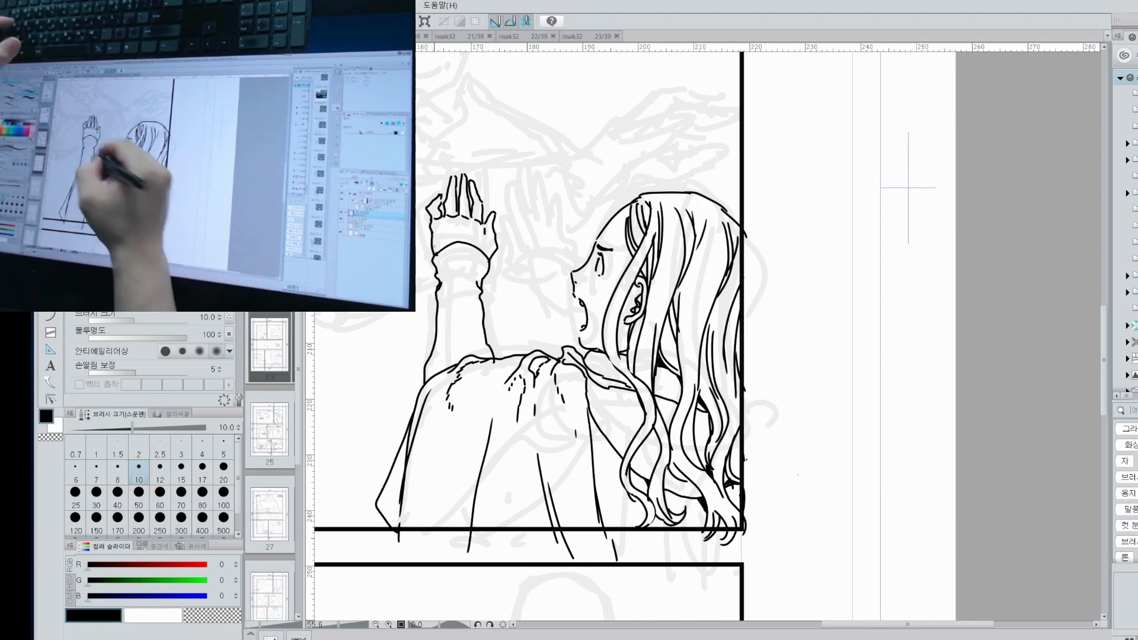
Ink the girl's second raised hand, its cuff and forearm in front of her face, with creases on both sleeves.
{"action": "key", "text": "slash"}
{"action": "key", "text": "ctrl+0"}
{"action": "left_click", "coordinate": [715, 198]}
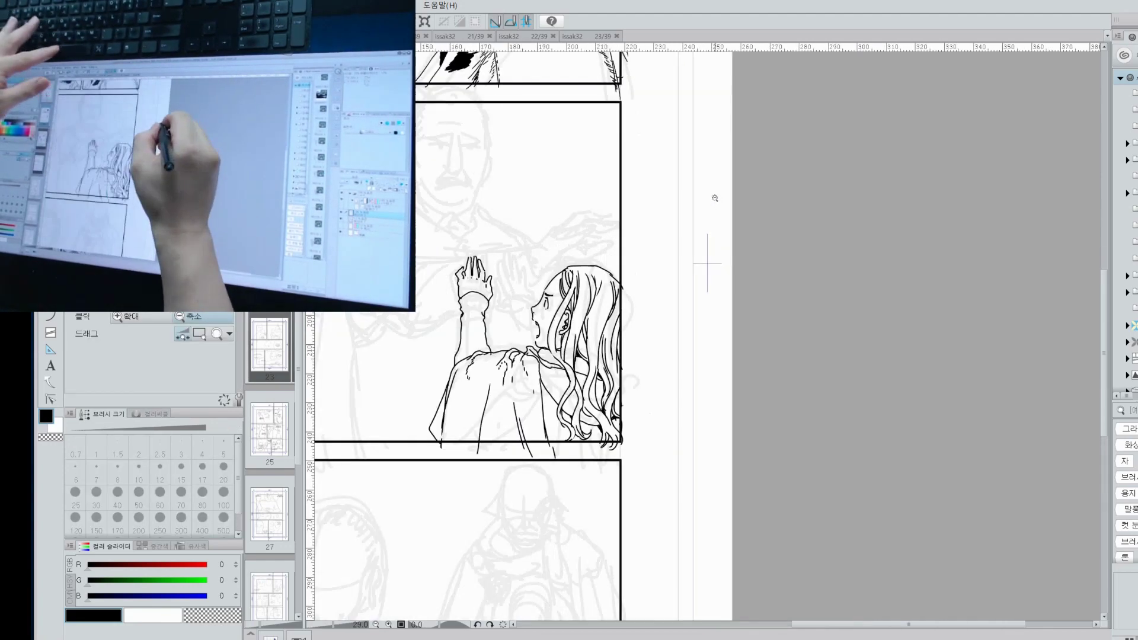
{"action": "left_click_drag", "start_coordinate": [714, 198], "coordinate": [747, 198]}
{"action": "key", "text": "p"}
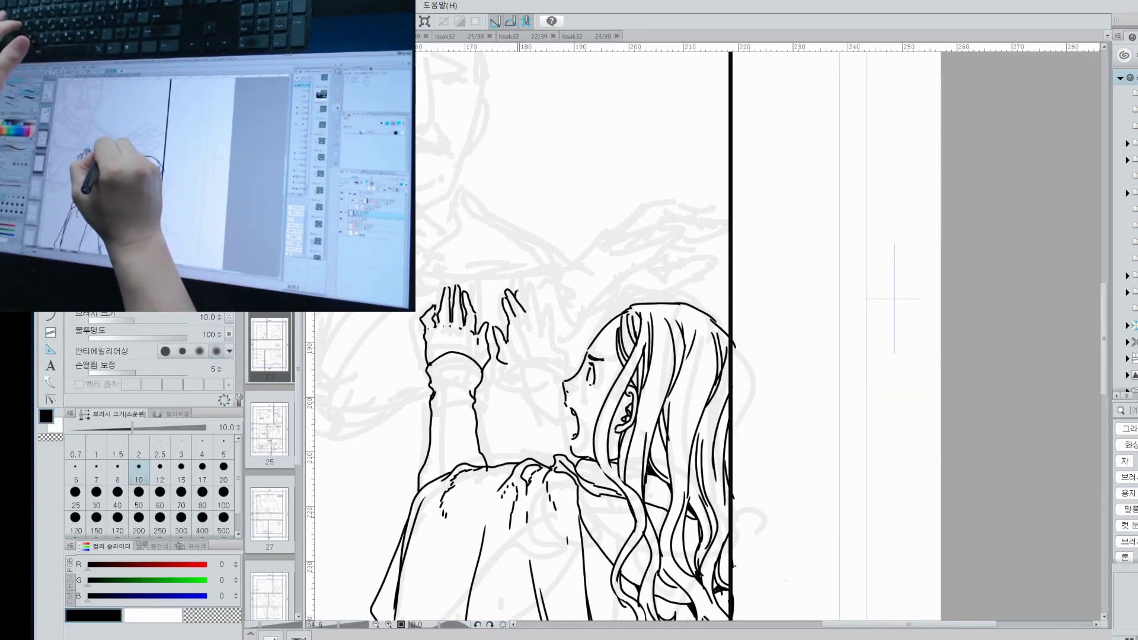
{"action": "left_click_drag", "start_coordinate": [516, 290], "coordinate": [533, 313]}
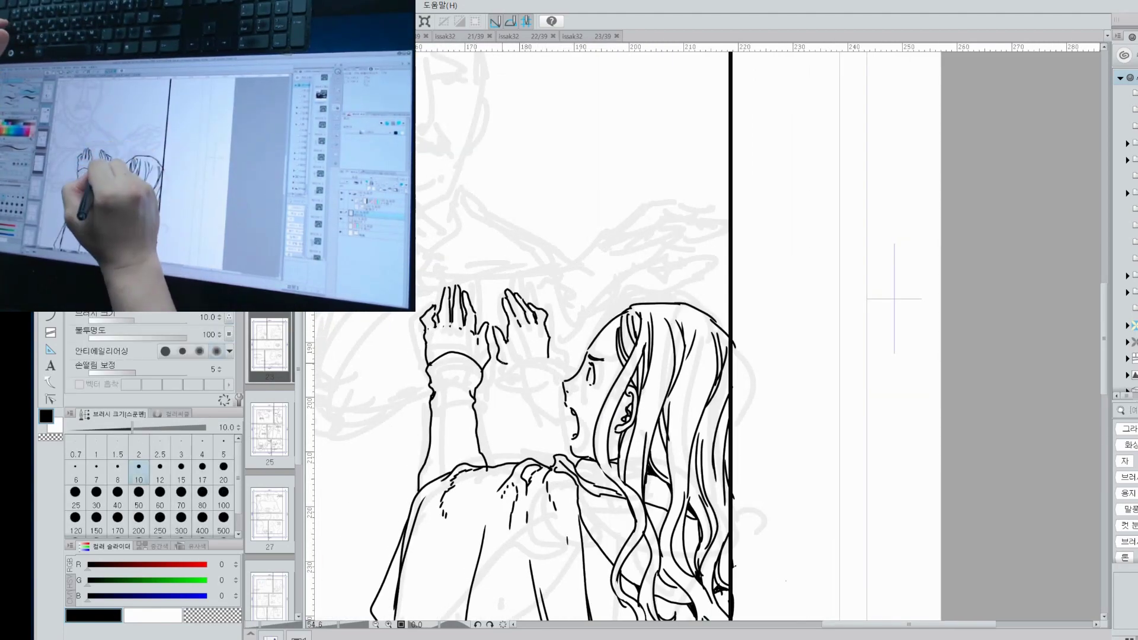
{"action": "left_click_drag", "start_coordinate": [497, 356], "coordinate": [549, 347]}
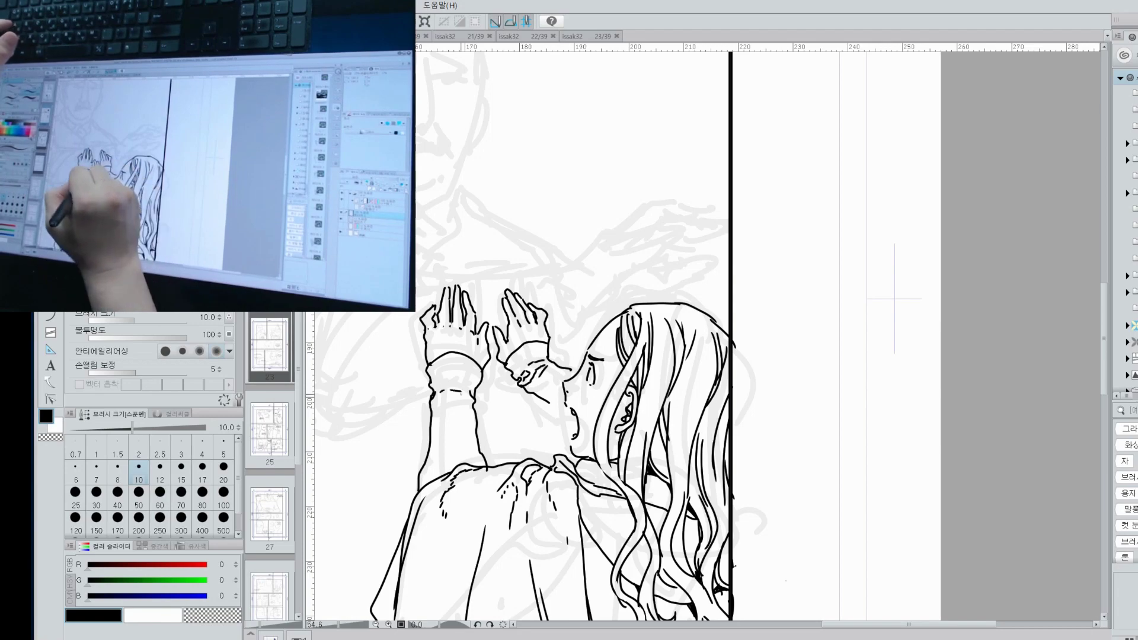
{"action": "left_click_drag", "start_coordinate": [544, 401], "coordinate": [571, 431]}
{"action": "left_click_drag", "start_coordinate": [542, 379], "coordinate": [580, 370]}
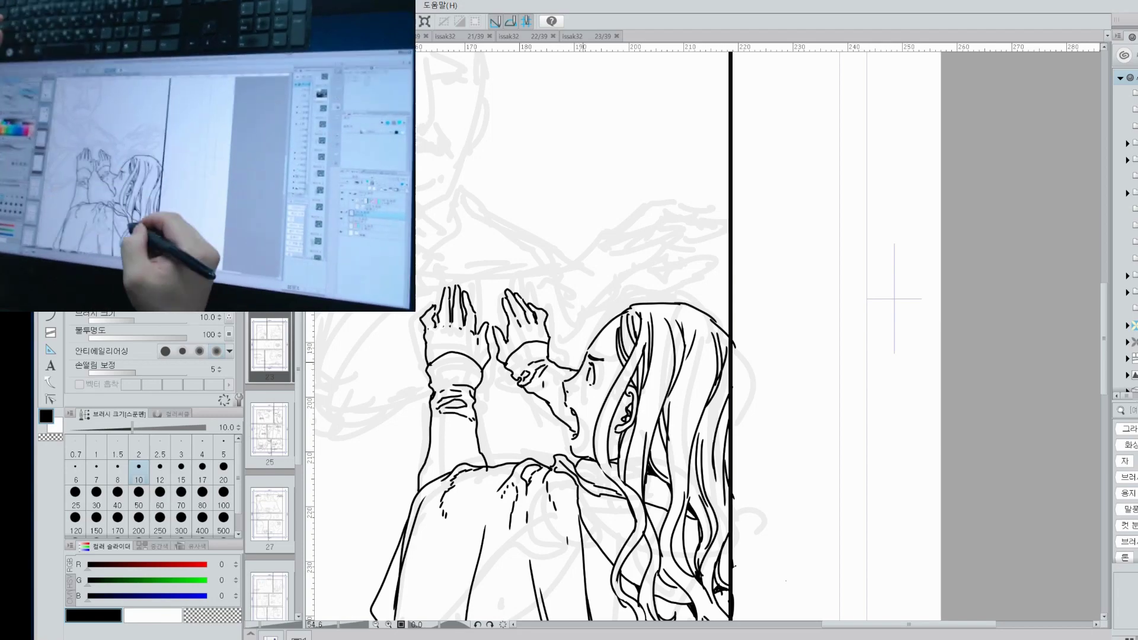
Ink the upper edge and cuff of the man's outstretched sleeve, with crease lines around the girl's hands.
{"action": "key", "text": "ctrl+minus"}
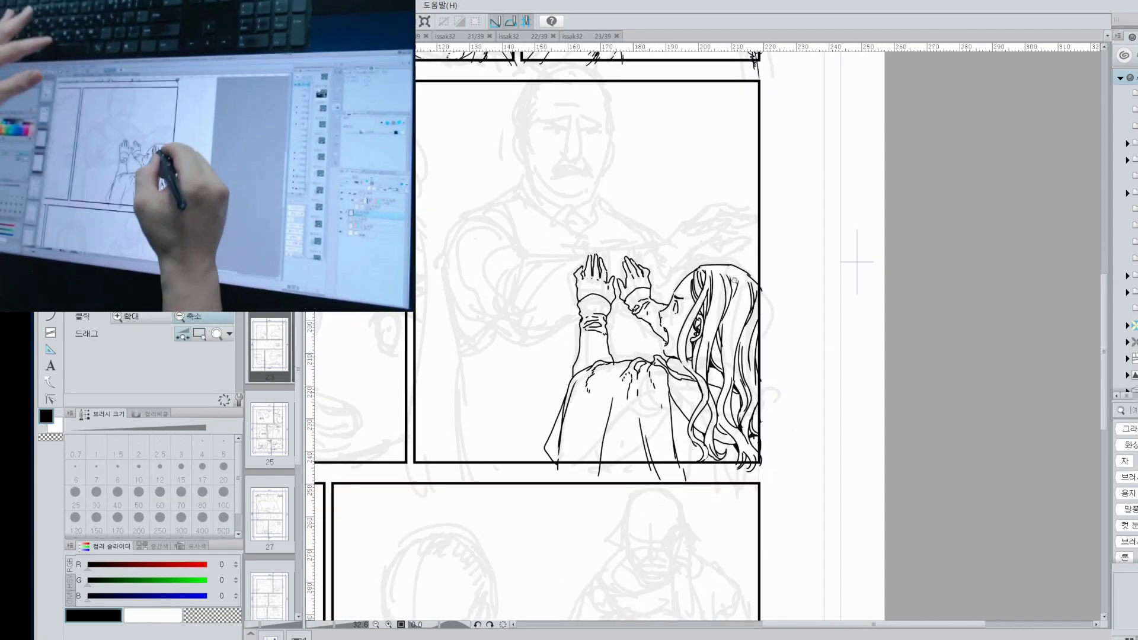
{"action": "key", "text": "ctrl+plus"}
{"action": "mouse_move", "coordinate": [484, 342]}
{"action": "left_mouse_down"}
{"action": "mouse_move", "coordinate": [513, 326]}
{"action": "mouse_move", "coordinate": [737, 301]}
{"action": "mouse_move", "coordinate": [776, 373]}
{"action": "left_mouse_up"}
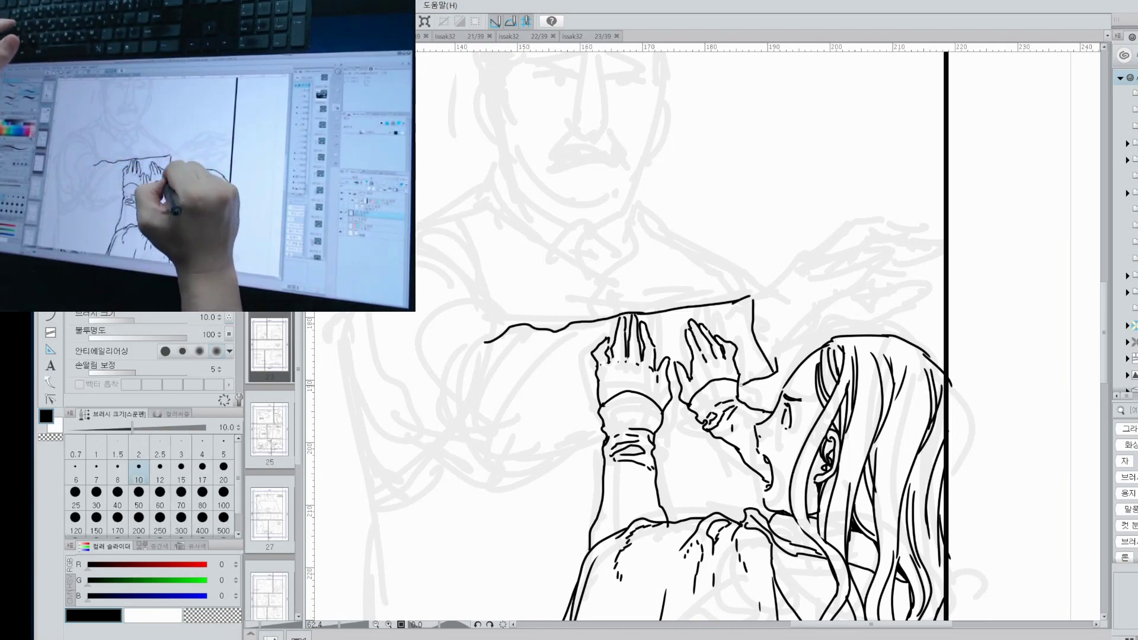
{"action": "left_click_drag", "start_coordinate": [733, 320], "coordinate": [741, 358]}
{"action": "mouse_move", "coordinate": [669, 321]}
{"action": "left_mouse_down"}
{"action": "mouse_move", "coordinate": [686, 350]}
{"action": "mouse_move", "coordinate": [658, 338]}
{"action": "left_mouse_up"}
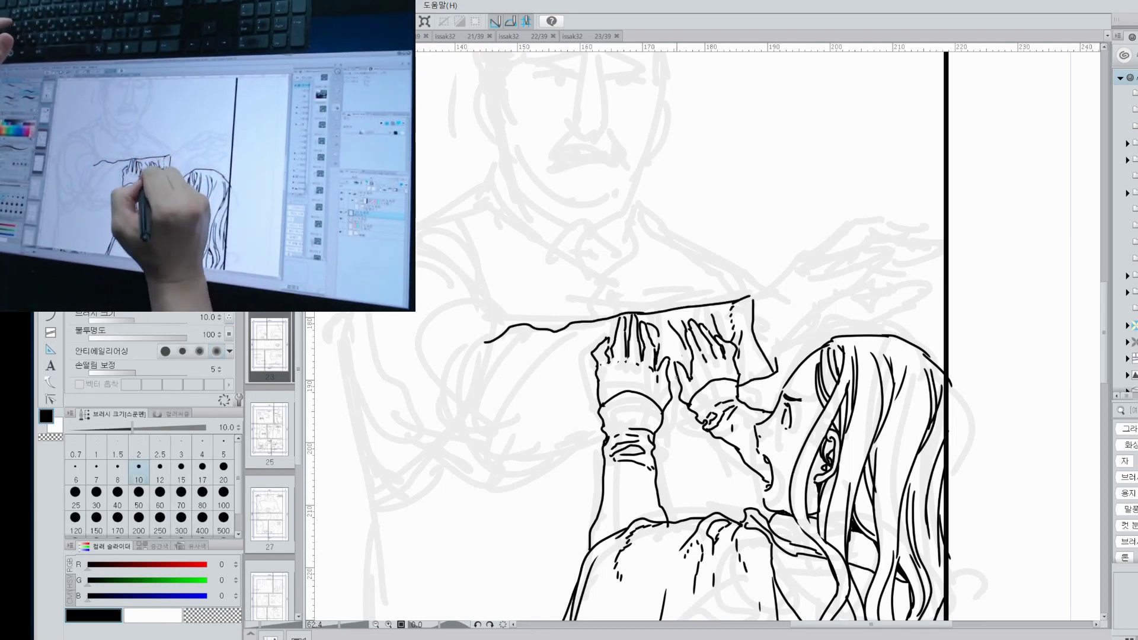
Ink the lower edge of the man's outstretched sleeve and the bunched creases at his inner elbow.
{"action": "left_click_drag", "start_coordinate": [658, 425], "coordinate": [688, 404]}
{"action": "left_click_drag", "start_coordinate": [484, 488], "coordinate": [604, 451]}
{"action": "left_click_drag", "start_coordinate": [560, 332], "coordinate": [534, 341]}
{"action": "mouse_move", "coordinate": [519, 357]}
{"action": "left_mouse_down"}
{"action": "mouse_move", "coordinate": [498, 369]}
{"action": "mouse_move", "coordinate": [514, 382]}
{"action": "left_mouse_up"}
{"action": "left_click_drag", "start_coordinate": [474, 345], "coordinate": [505, 325]}
{"action": "left_click_drag", "start_coordinate": [489, 348], "coordinate": [479, 404]}
{"action": "left_click_drag", "start_coordinate": [506, 397], "coordinate": [495, 414]}
Ink the man's outstretched hand above the girl's head, with its back, fingers and thumb reaching the panel border.
{"action": "left_click_drag", "start_coordinate": [652, 332], "coordinate": [443, 391]}
{"action": "left_click_drag", "start_coordinate": [645, 312], "coordinate": [680, 307]}
{"action": "left_click_drag", "start_coordinate": [650, 329], "coordinate": [684, 325]}
{"action": "left_click_drag", "start_coordinate": [589, 327], "coordinate": [677, 287]}
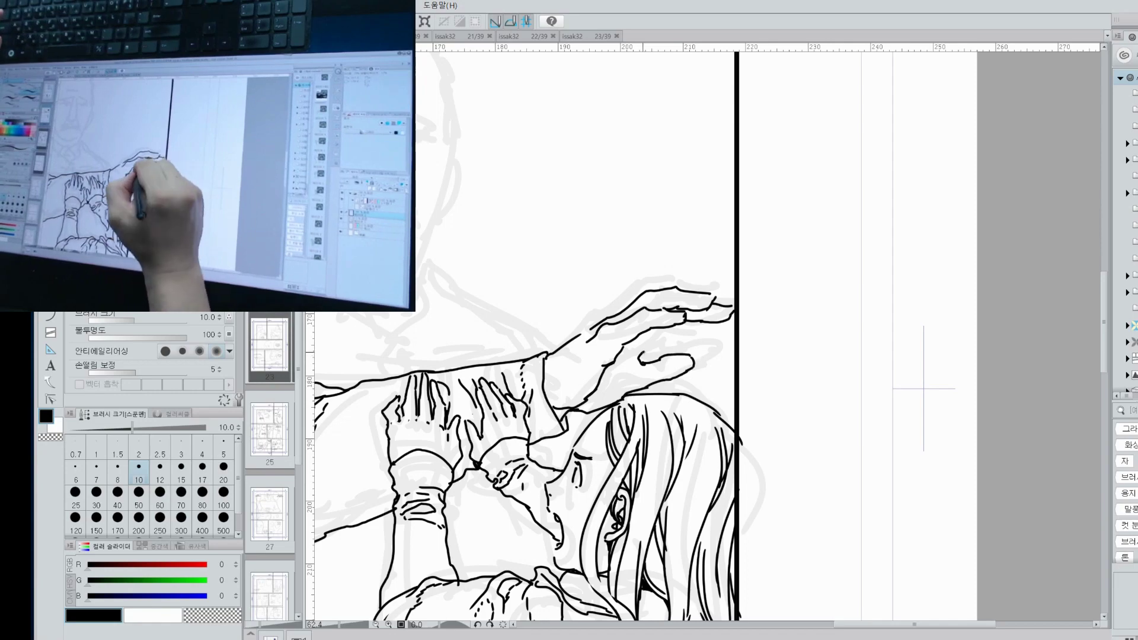
{"action": "left_click_drag", "start_coordinate": [643, 353], "coordinate": [733, 319]}
{"action": "mouse_move", "coordinate": [578, 337]}
{"action": "left_mouse_down"}
{"action": "mouse_move", "coordinate": [604, 317]}
{"action": "mouse_move", "coordinate": [685, 314]}
{"action": "left_mouse_up"}
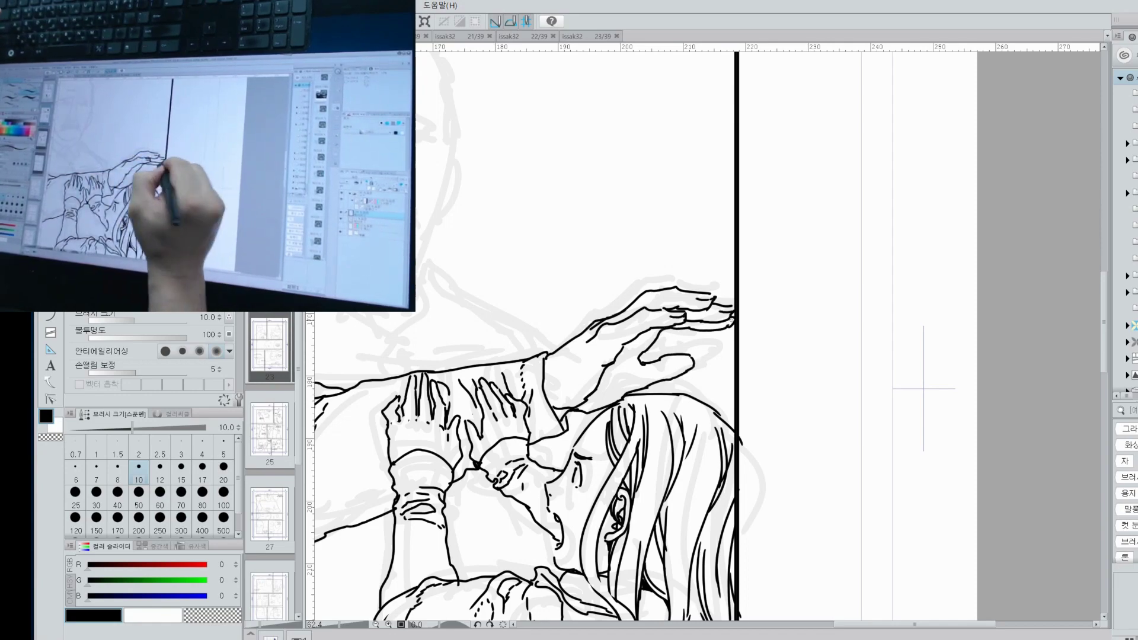
Detail the man's outstretched hand with fingernails and short dashed shading along its back and thumb.
{"action": "scroll", "coordinate": [705, 332], "scroll_direction": "down", "scroll_amount": 3}
{"action": "scroll", "coordinate": [535, 387], "scroll_direction": "up", "scroll_amount": 4}
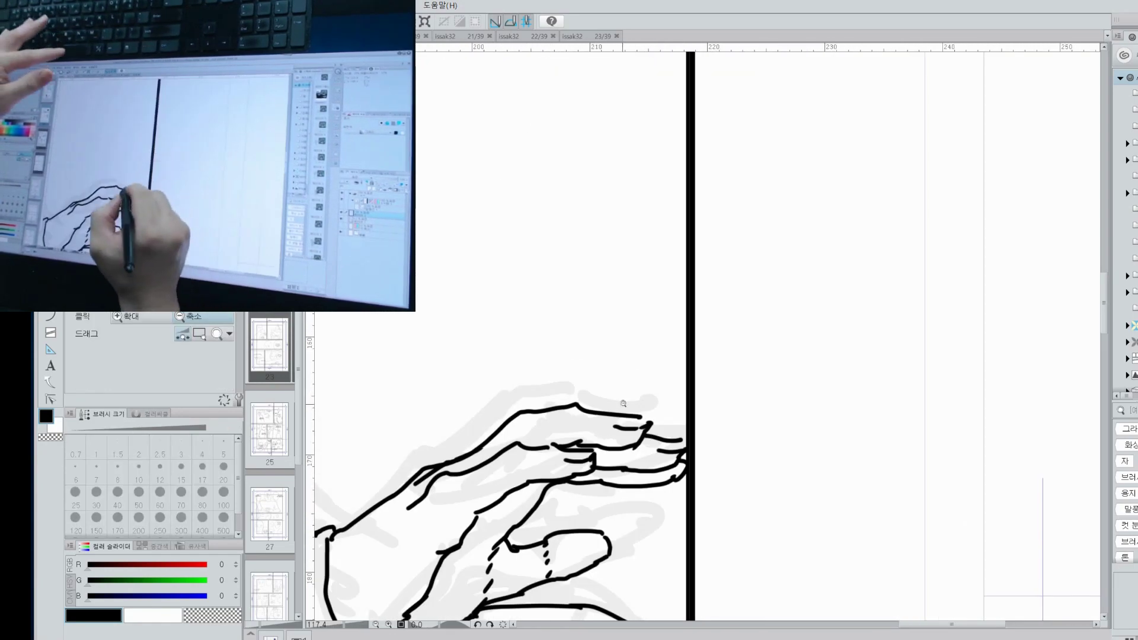
{"action": "left_click_drag", "start_coordinate": [571, 351], "coordinate": [580, 338]}
{"action": "left_click_drag", "start_coordinate": [496, 398], "coordinate": [499, 389]}
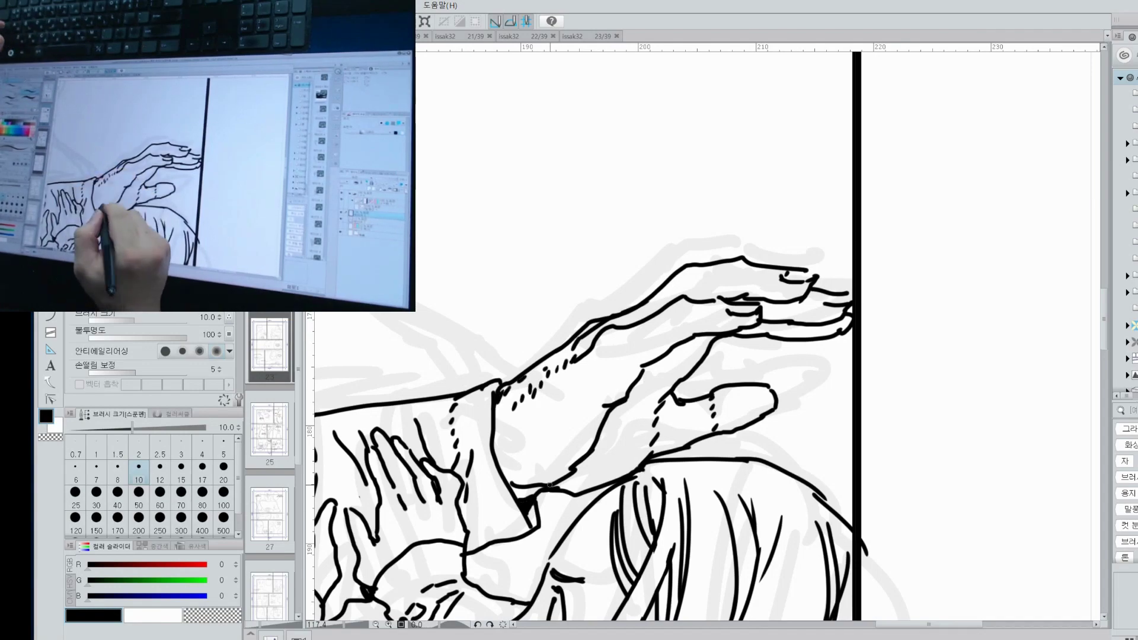
Ink the outline of the man's head, his jaw sides and the bridge of his nose.
{"action": "scroll", "coordinate": [550, 485], "scroll_direction": "down", "scroll_amount": 3}
{"action": "scroll", "coordinate": [590, 275], "scroll_direction": "up", "scroll_amount": 4}
{"action": "scroll", "coordinate": [590, 274], "scroll_direction": "down", "scroll_amount": 2}
{"action": "mouse_move", "coordinate": [580, 153]}
{"action": "left_mouse_down"}
{"action": "mouse_move", "coordinate": [616, 203]}
{"action": "mouse_move", "coordinate": [620, 310]}
{"action": "mouse_move", "coordinate": [586, 428]}
{"action": "left_mouse_up"}
{"action": "left_click_drag", "start_coordinate": [425, 359], "coordinate": [454, 425]}
{"action": "left_click_drag", "start_coordinate": [546, 249], "coordinate": [559, 334]}
Ink the man's drooping moustache, mouth and chin, with short dashes under the lower lip.
{"action": "left_click_drag", "start_coordinate": [521, 335], "coordinate": [536, 335]}
{"action": "key", "text": "ctrl+z"}
{"action": "mouse_move", "coordinate": [507, 376]}
{"action": "left_mouse_down"}
{"action": "mouse_move", "coordinate": [555, 366]}
{"action": "mouse_move", "coordinate": [480, 378]}
{"action": "left_mouse_up"}
{"action": "left_click_drag", "start_coordinate": [555, 335], "coordinate": [581, 380]}
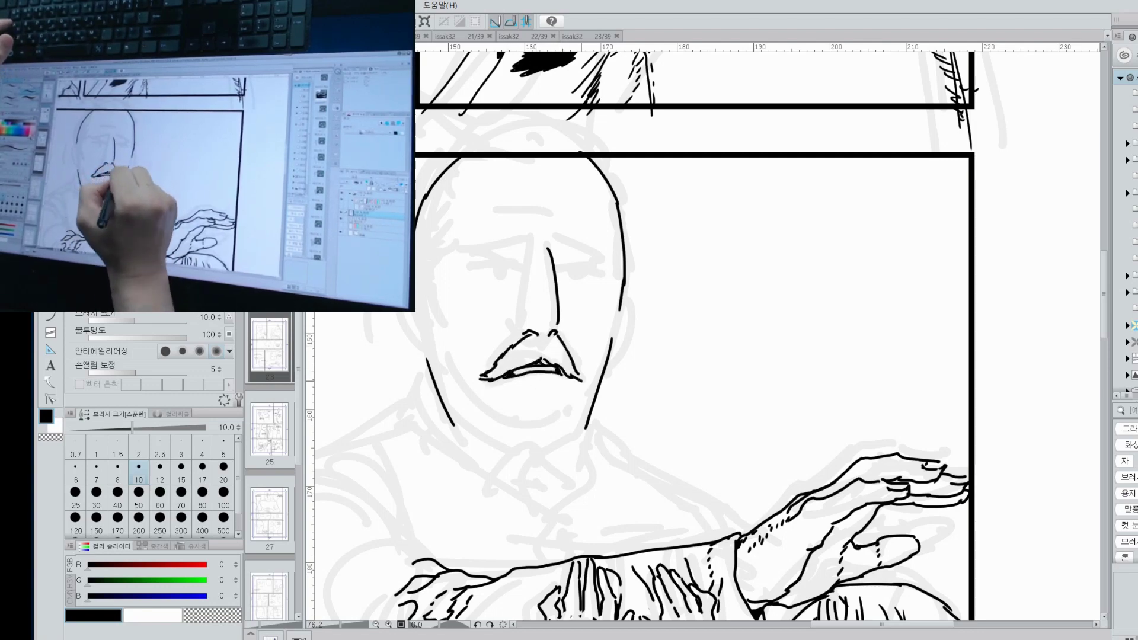
{"action": "left_click_drag", "start_coordinate": [514, 425], "coordinate": [578, 403]}
{"action": "left_click_drag", "start_coordinate": [487, 358], "coordinate": [483, 375]}
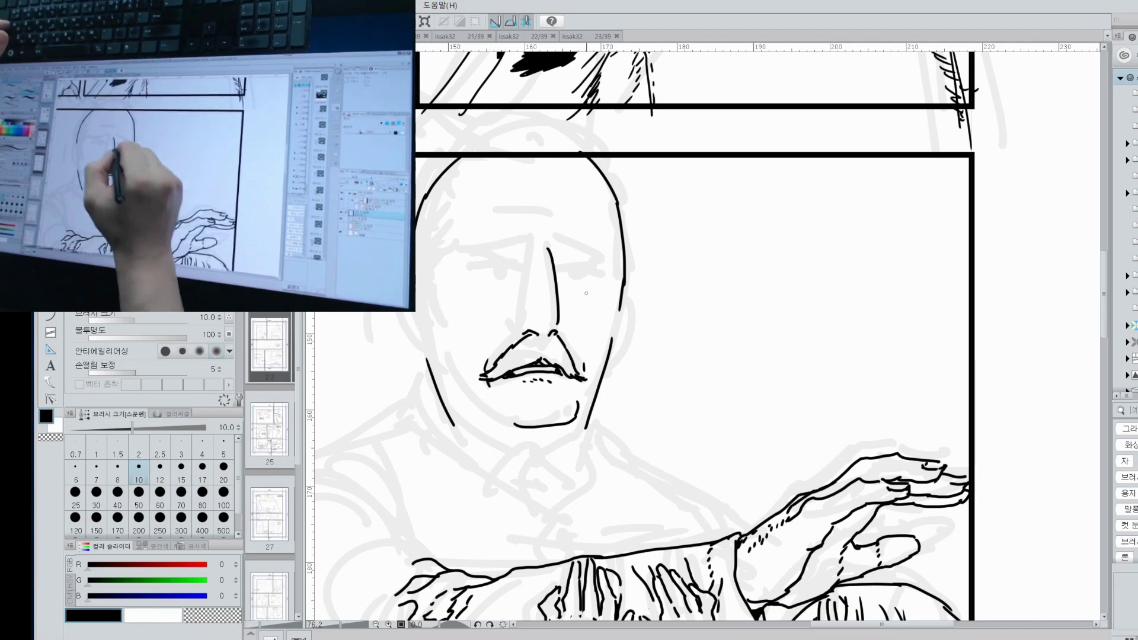
Ink the man's sloping eyebrows and half-closed eyes, with short wrinkle lines beneath them.
{"action": "left_click_drag", "start_coordinate": [525, 247], "coordinate": [479, 256]}
{"action": "mouse_move", "coordinate": [483, 259]}
{"action": "left_mouse_down"}
{"action": "mouse_move", "coordinate": [516, 253]}
{"action": "mouse_move", "coordinate": [469, 261]}
{"action": "left_mouse_up"}
{"action": "left_click_drag", "start_coordinate": [554, 247], "coordinate": [604, 263]}
{"action": "left_click_drag", "start_coordinate": [558, 256], "coordinate": [593, 261]}
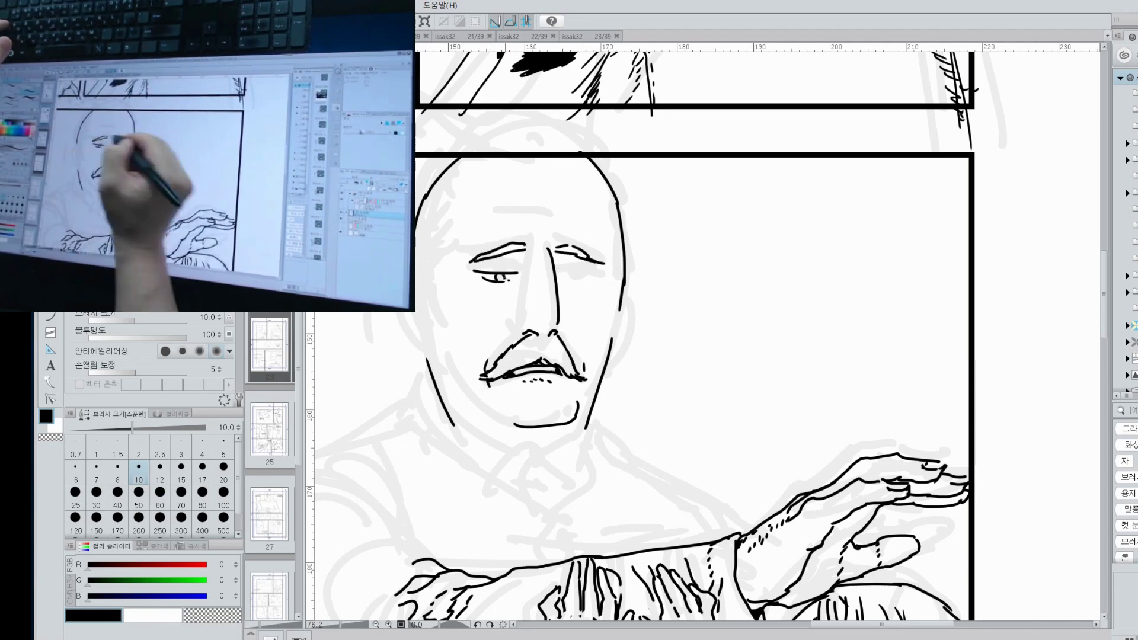
{"action": "key", "text": "ctrl+z"}
{"action": "left_click_drag", "start_coordinate": [473, 274], "coordinate": [495, 276]}
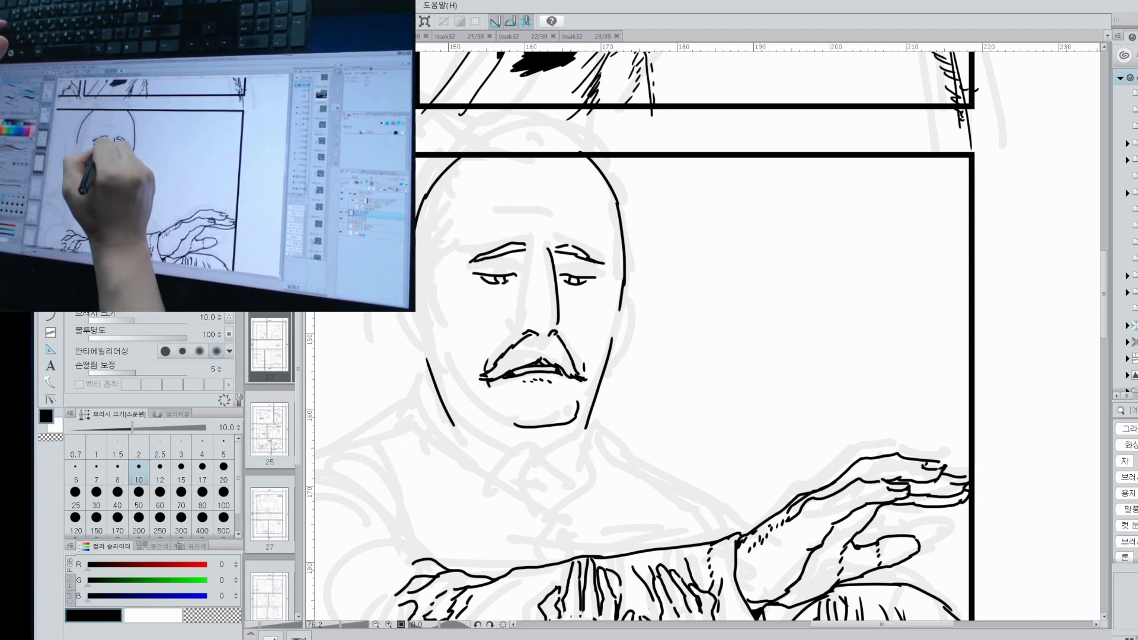
{"action": "left_click_drag", "start_coordinate": [482, 294], "coordinate": [514, 286]}
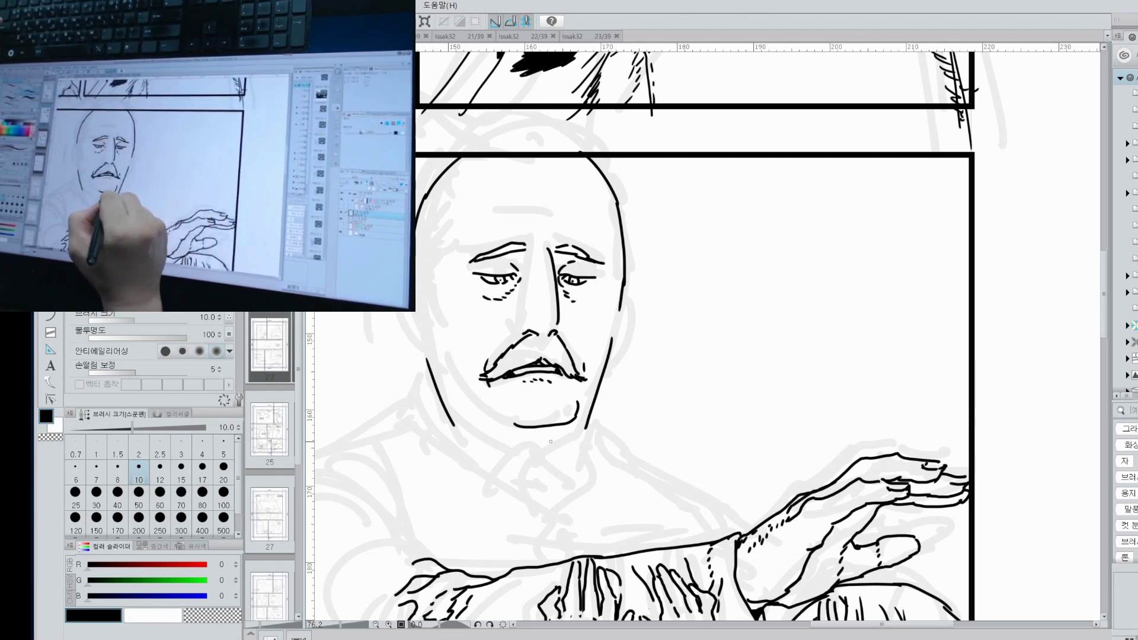
Ink the man's side hair, ear and cheek edge, refine the head outline with the eraser, and add forehead wrinkles.
{"action": "left_click_drag", "start_coordinate": [439, 291], "coordinate": [448, 382]}
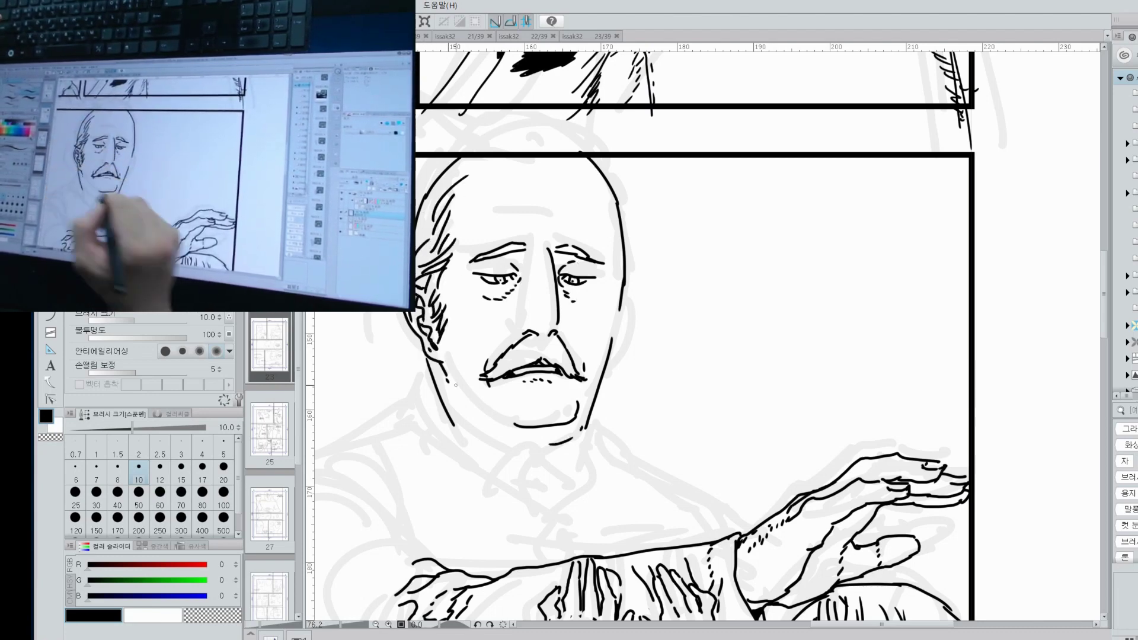
{"action": "left_click_drag", "start_coordinate": [614, 279], "coordinate": [611, 343]}
{"action": "mouse_move", "coordinate": [613, 303]}
{"action": "left_mouse_down"}
{"action": "mouse_move", "coordinate": [592, 373]}
{"action": "mouse_move", "coordinate": [608, 358]}
{"action": "left_mouse_up"}
{"action": "key", "text": "e"}
{"action": "key", "text": "p"}
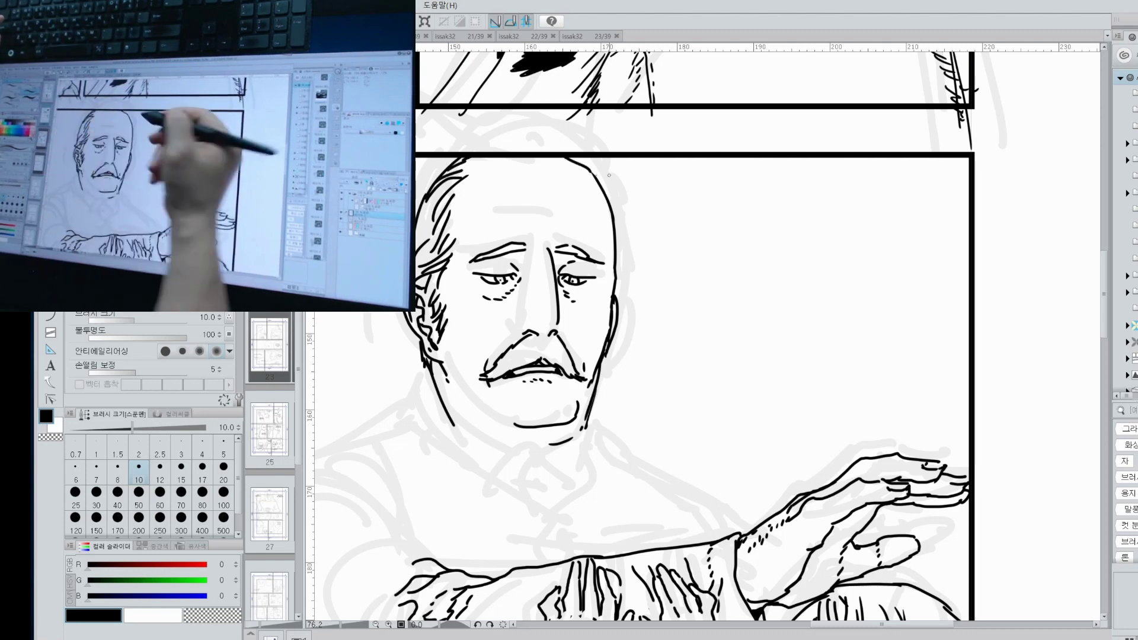
{"action": "key", "text": "e"}
{"action": "key", "text": "p"}
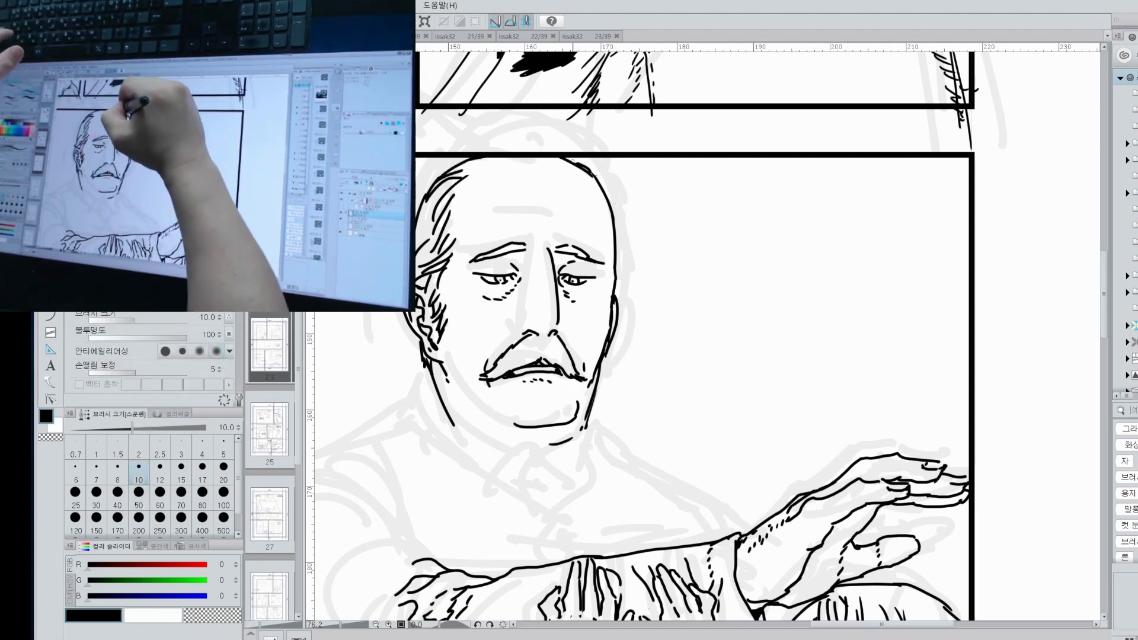
{"action": "left_click_drag", "start_coordinate": [489, 221], "coordinate": [514, 217]}
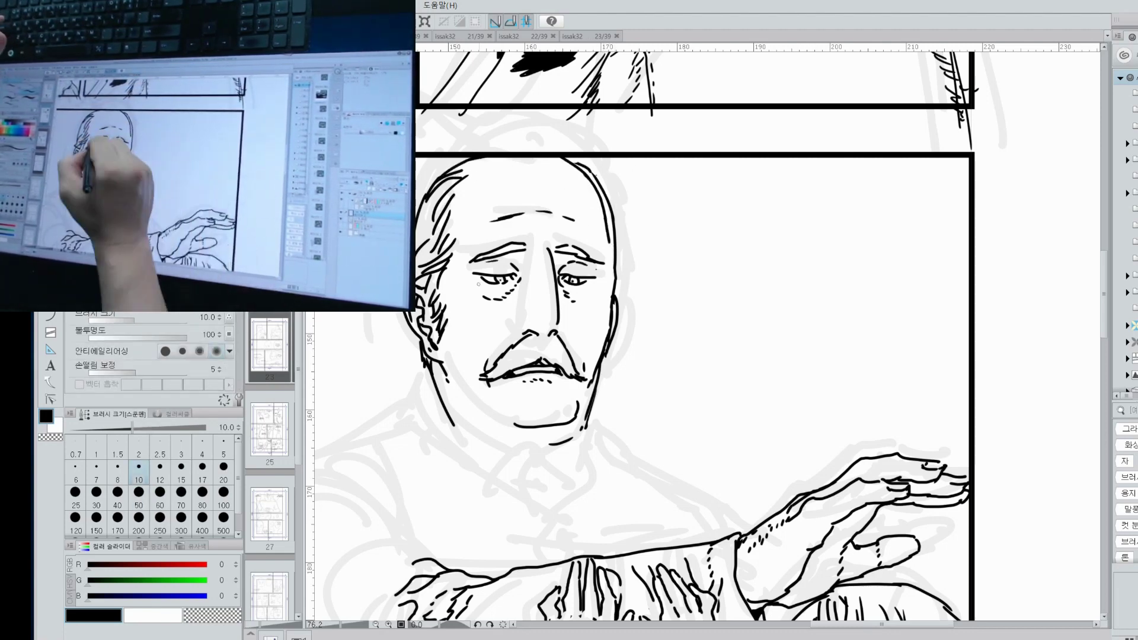
Ink the man's lower jaw and neck, the near side of his shirt collar, and the creases at the shoulder.
{"action": "scroll", "coordinate": [596, 287], "scroll_direction": "down", "scroll_amount": 1}
{"action": "mouse_move", "coordinate": [449, 409]}
{"action": "left_mouse_down"}
{"action": "mouse_move", "coordinate": [529, 437]}
{"action": "mouse_move", "coordinate": [572, 477]}
{"action": "left_mouse_up"}
{"action": "left_click_drag", "start_coordinate": [387, 388], "coordinate": [547, 488]}
{"action": "left_click_drag", "start_coordinate": [436, 343], "coordinate": [408, 405]}
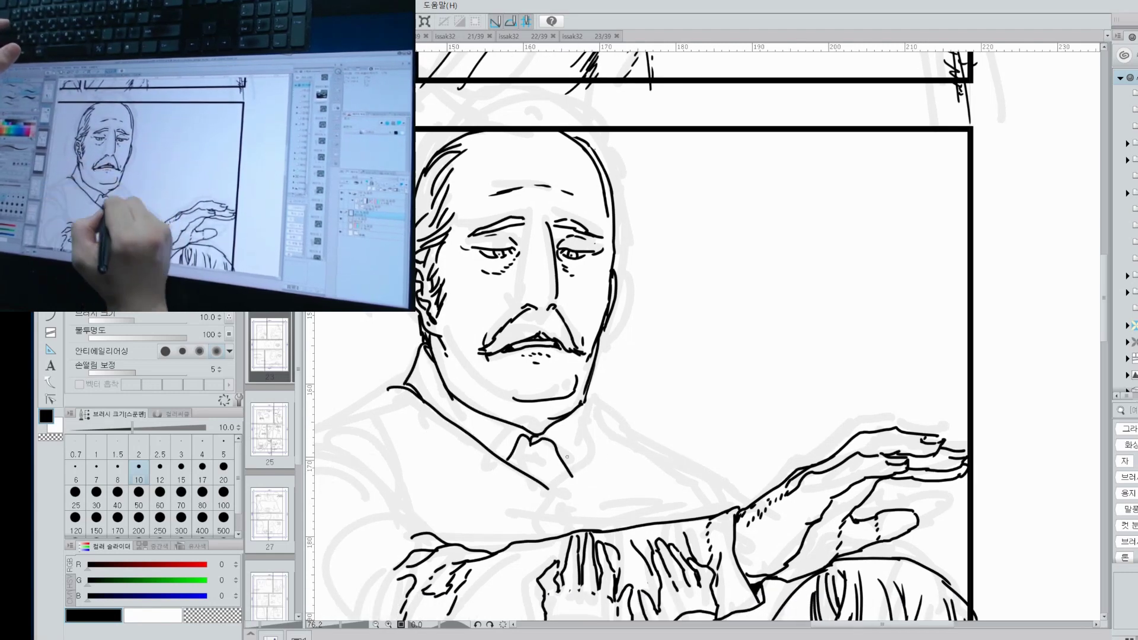
{"action": "left_click_drag", "start_coordinate": [526, 444], "coordinate": [549, 483]}
{"action": "left_click_drag", "start_coordinate": [389, 383], "coordinate": [369, 403]}
{"action": "left_click_drag", "start_coordinate": [406, 400], "coordinate": [357, 413]}
Ink the far side of the man's collar, his far shoulder line, and the shirt folds above the outstretched arm.
{"action": "scroll", "coordinate": [593, 414], "scroll_direction": "down", "scroll_amount": 1}
{"action": "left_click_drag", "start_coordinate": [579, 460], "coordinate": [605, 433]}
{"action": "left_click_drag", "start_coordinate": [628, 380], "coordinate": [605, 435]}
{"action": "left_click_drag", "start_coordinate": [591, 356], "coordinate": [606, 411]}
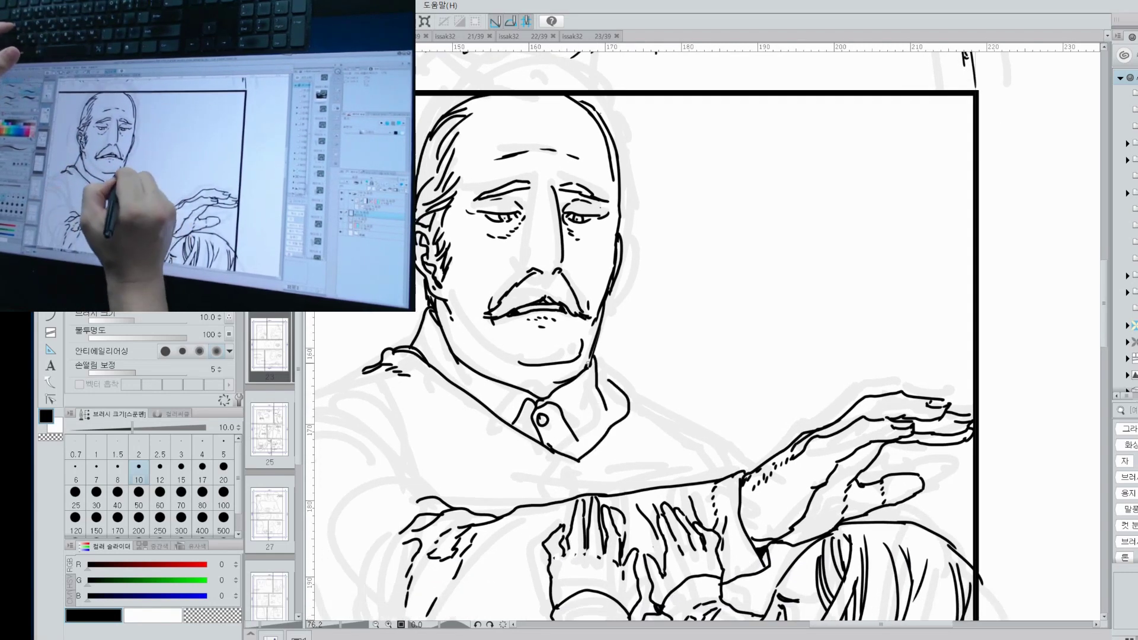
{"action": "mouse_move", "coordinate": [599, 372]}
{"action": "left_mouse_down"}
{"action": "mouse_move", "coordinate": [676, 423]}
{"action": "mouse_move", "coordinate": [770, 461]}
{"action": "left_mouse_up"}
{"action": "left_click_drag", "start_coordinate": [468, 439], "coordinate": [599, 496]}
{"action": "key", "text": "ctrl+z"}
{"action": "left_click_drag", "start_coordinate": [603, 455], "coordinate": [627, 449]}
{"action": "left_click_drag", "start_coordinate": [631, 457], "coordinate": [649, 451]}
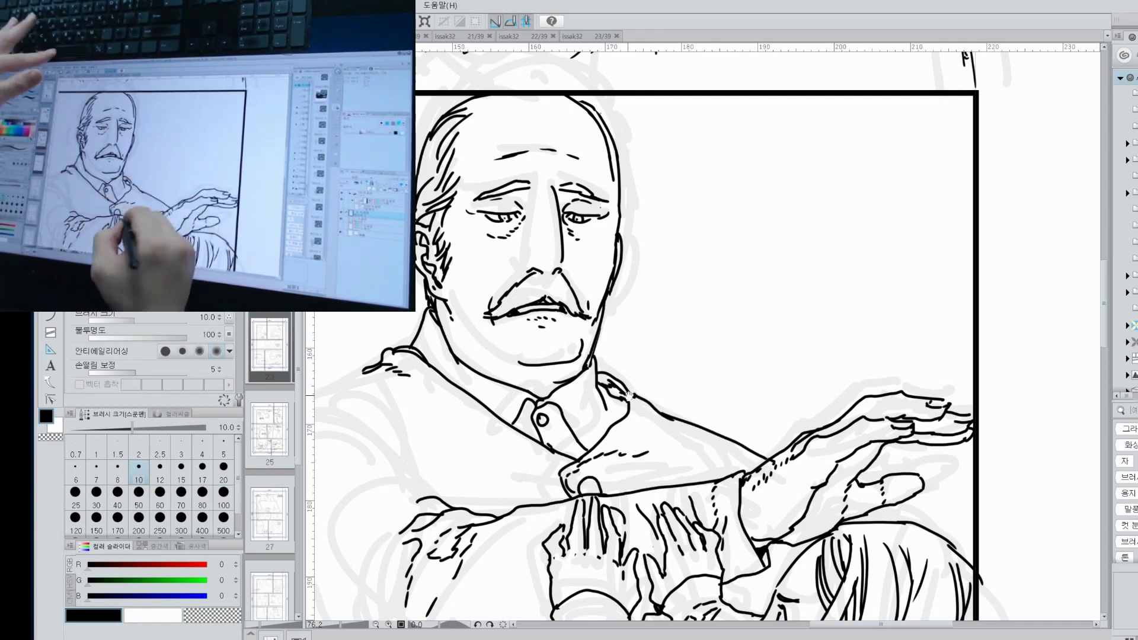
Ink the man's near shoulder, the armhole seam and the outer contour of his upper sleeve.
{"action": "scroll", "coordinate": [592, 356], "scroll_direction": "down", "scroll_amount": 4}
{"action": "scroll", "coordinate": [593, 355], "scroll_direction": "left", "scroll_amount": 4}
{"action": "left_click_drag", "start_coordinate": [455, 272], "coordinate": [514, 235]}
{"action": "left_click_drag", "start_coordinate": [455, 322], "coordinate": [549, 278]}
{"action": "mouse_move", "coordinate": [551, 323]}
{"action": "left_mouse_down"}
{"action": "mouse_move", "coordinate": [575, 353]}
{"action": "mouse_move", "coordinate": [475, 367]}
{"action": "left_mouse_up"}
{"action": "left_click_drag", "start_coordinate": [373, 380], "coordinate": [413, 532]}
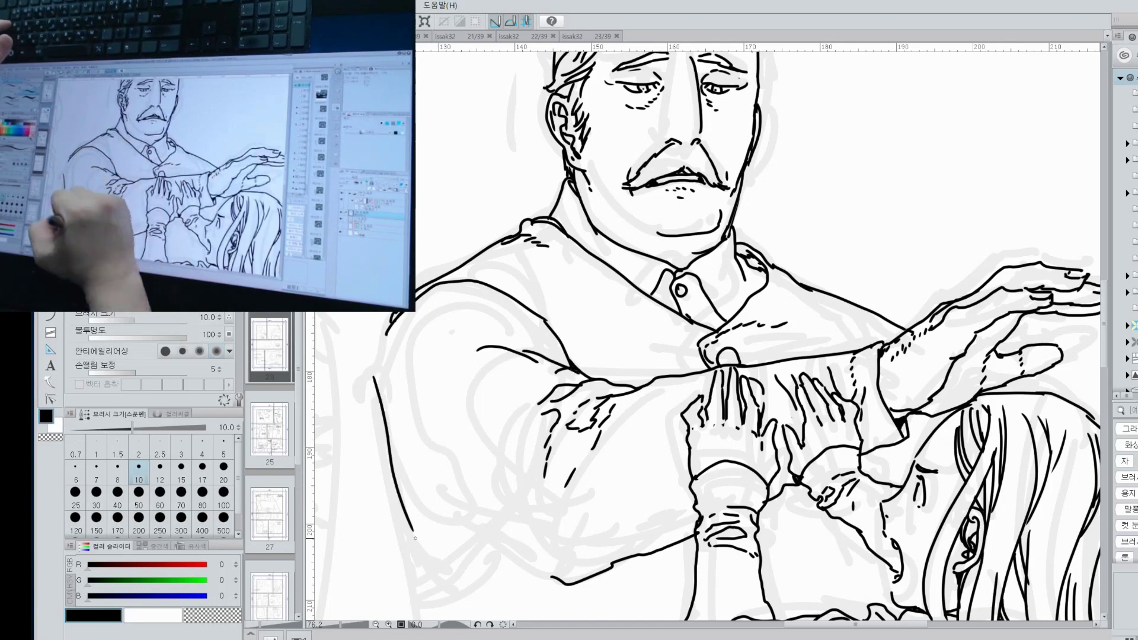
Ink the underside of the man's bent elbow, the folds below it, and his torso's side line past the lower border.
{"action": "scroll", "coordinate": [592, 356], "scroll_direction": "down", "scroll_amount": 3}
{"action": "left_click_drag", "start_coordinate": [409, 439], "coordinate": [563, 474]}
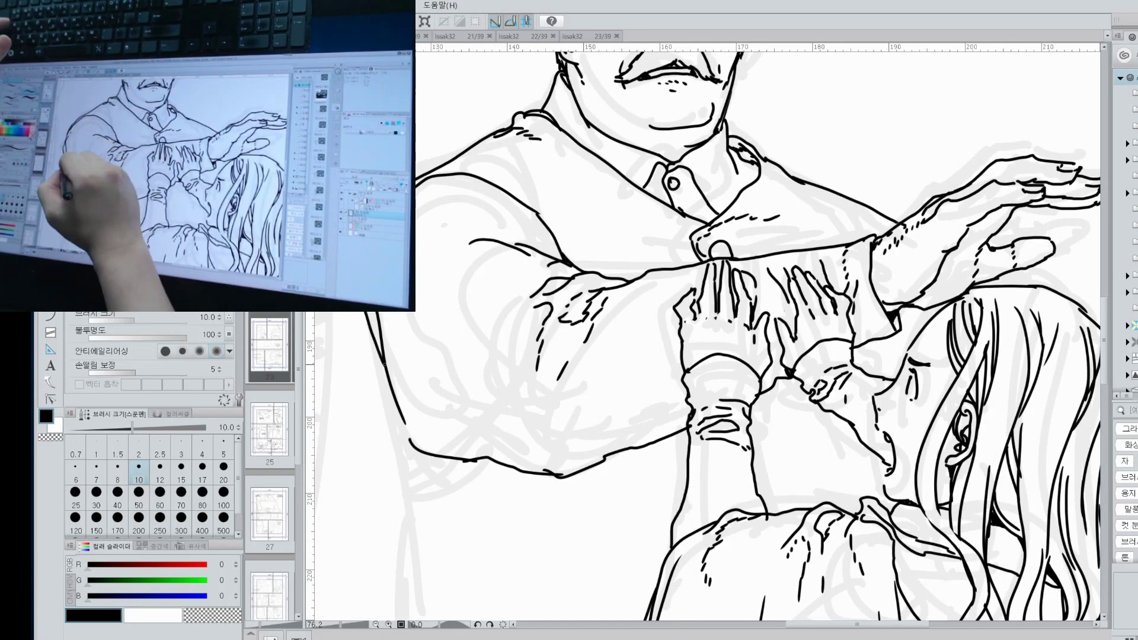
{"action": "left_click_drag", "start_coordinate": [365, 317], "coordinate": [397, 444]}
{"action": "left_click_drag", "start_coordinate": [394, 443], "coordinate": [453, 496]}
{"action": "left_click_drag", "start_coordinate": [410, 463], "coordinate": [489, 507]}
{"action": "left_click_drag", "start_coordinate": [408, 471], "coordinate": [400, 569]}
{"action": "scroll", "coordinate": [705, 332], "scroll_direction": "down", "scroll_amount": 7}
{"action": "left_click_drag", "start_coordinate": [406, 342], "coordinate": [409, 377]}
{"action": "left_click_drag", "start_coordinate": [412, 409], "coordinate": [422, 492]}
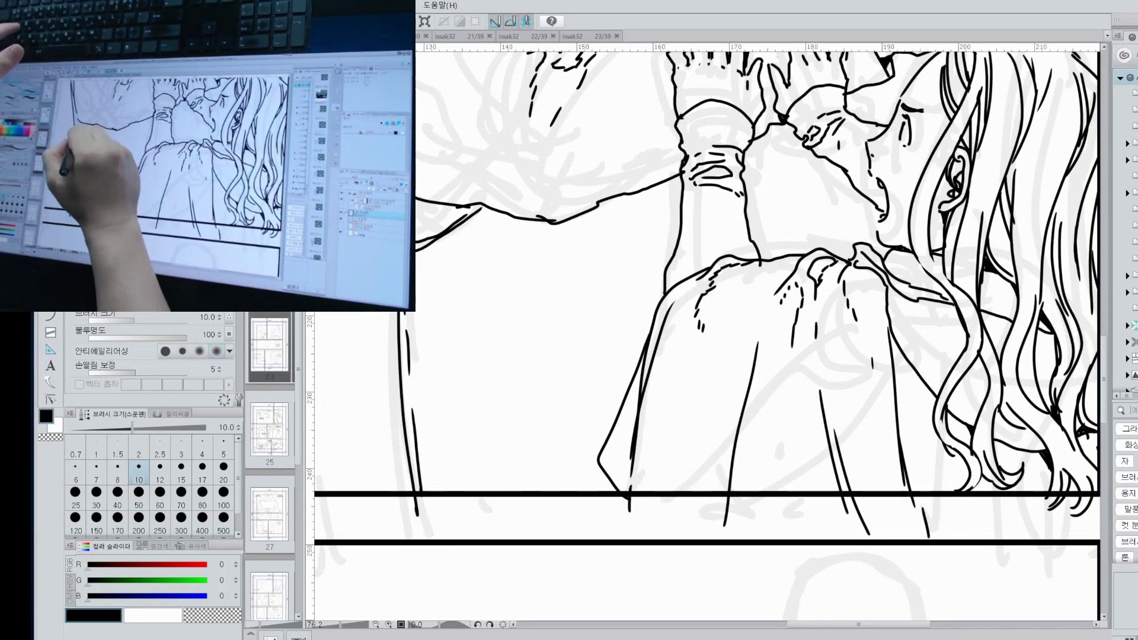
Add dashed crease lines to the man's inner elbow, armhole seam and the shirt front beside the button.
{"action": "scroll", "coordinate": [705, 332], "scroll_direction": "up", "scroll_amount": 7}
{"action": "left_click_drag", "start_coordinate": [574, 248], "coordinate": [597, 266]}
{"action": "left_click_drag", "start_coordinate": [550, 261], "coordinate": [579, 345]}
{"action": "left_click_drag", "start_coordinate": [626, 208], "coordinate": [642, 230]}
{"action": "left_click_drag", "start_coordinate": [605, 247], "coordinate": [612, 307]}
{"action": "left_click_drag", "start_coordinate": [455, 167], "coordinate": [495, 174]}
{"action": "scroll", "coordinate": [705, 332], "scroll_direction": "right", "scroll_amount": 1}
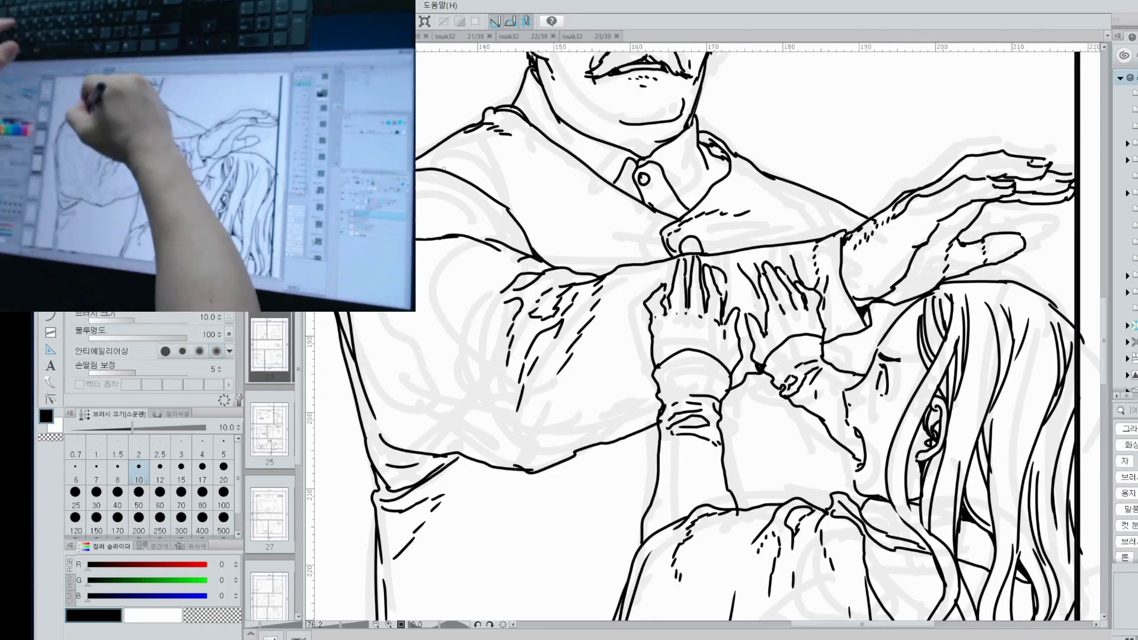
{"action": "left_click_drag", "start_coordinate": [622, 221], "coordinate": [644, 227]}
{"action": "left_click_drag", "start_coordinate": [649, 221], "coordinate": [665, 229]}
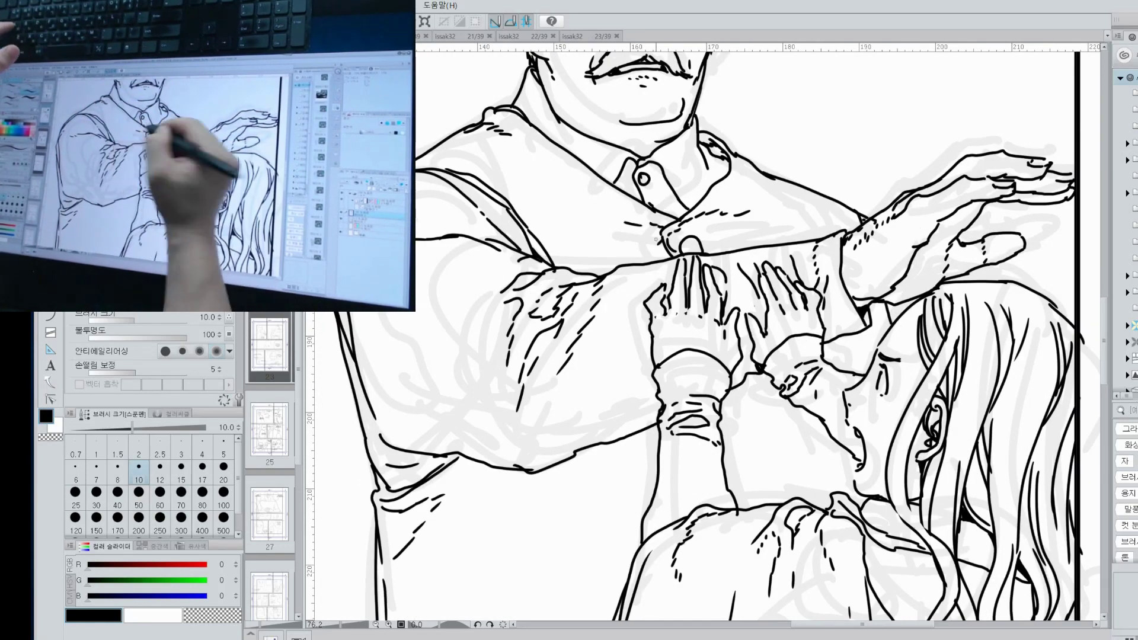
Add short fold lines to the man's clothing near the lower panel border and on the underside of his sleeve.
{"action": "key", "text": "ctrl+0"}
{"action": "scroll", "coordinate": [1002, 212], "scroll_direction": "up", "scroll_amount": 5}
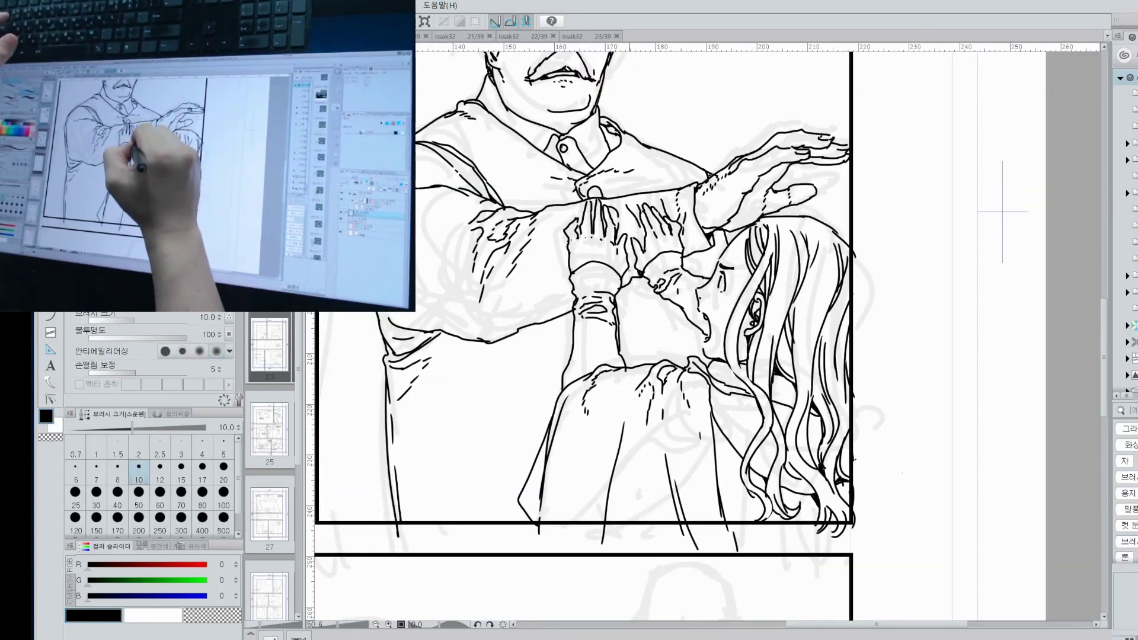
{"action": "left_click_drag", "start_coordinate": [428, 519], "coordinate": [469, 504]}
{"action": "left_click_drag", "start_coordinate": [473, 534], "coordinate": [487, 524]}
{"action": "left_click_drag", "start_coordinate": [482, 521], "coordinate": [495, 509]}
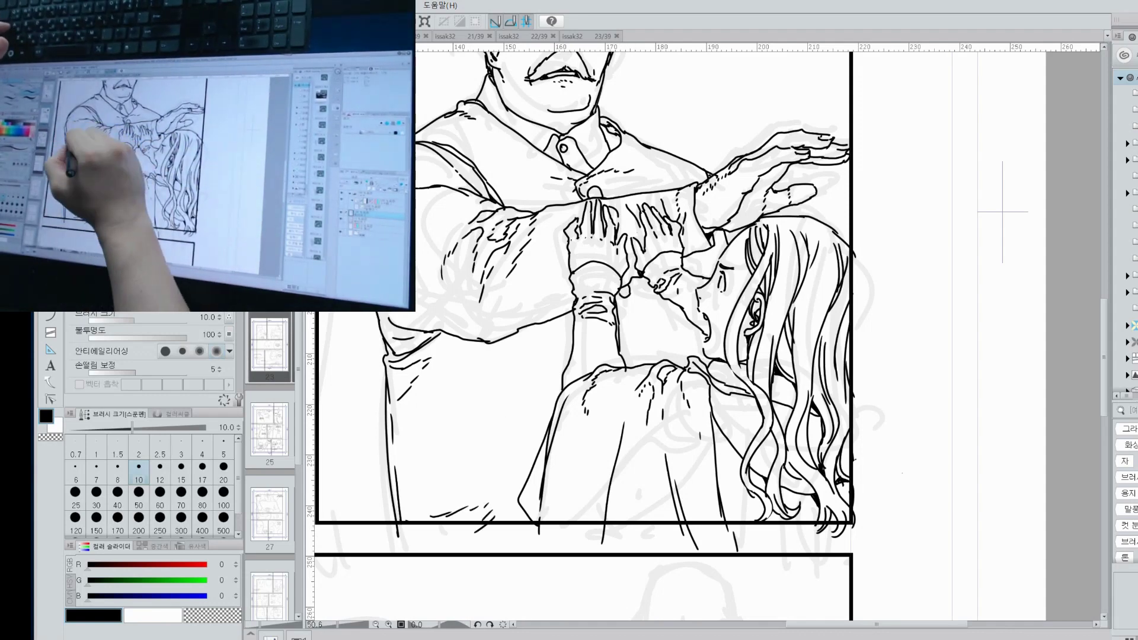
{"action": "left_click_drag", "start_coordinate": [490, 259], "coordinate": [481, 274]}
{"action": "left_click_drag", "start_coordinate": [492, 286], "coordinate": [469, 307]}
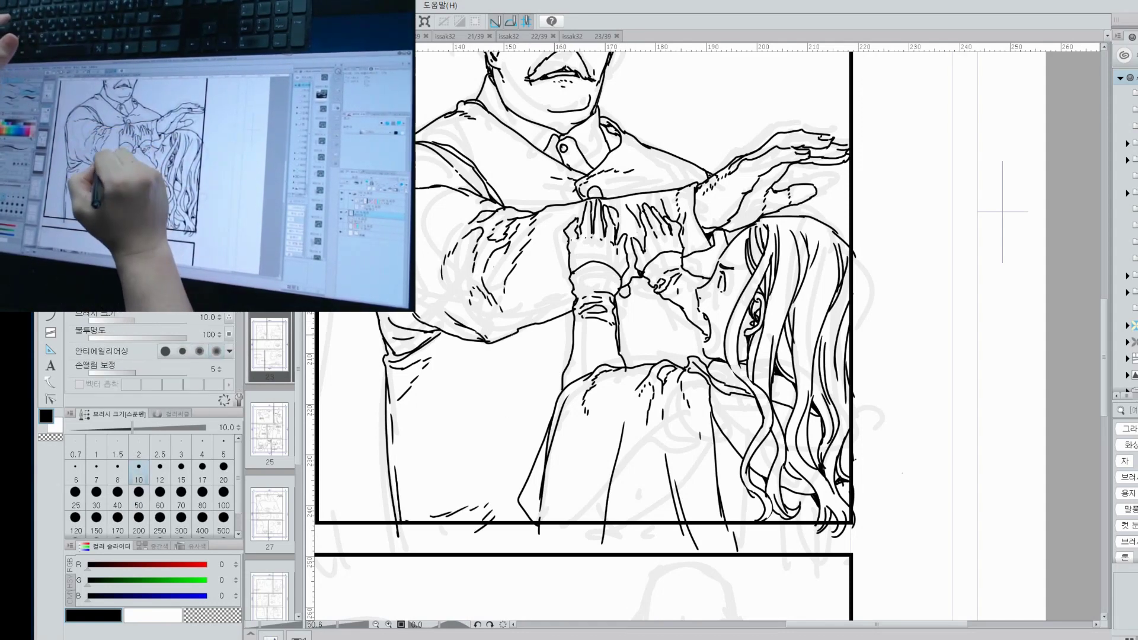
{"action": "mouse_move", "coordinate": [505, 342]}
{"action": "left_mouse_down"}
{"action": "mouse_move", "coordinate": [562, 317]}
{"action": "mouse_move", "coordinate": [512, 333]}
{"action": "left_mouse_up"}
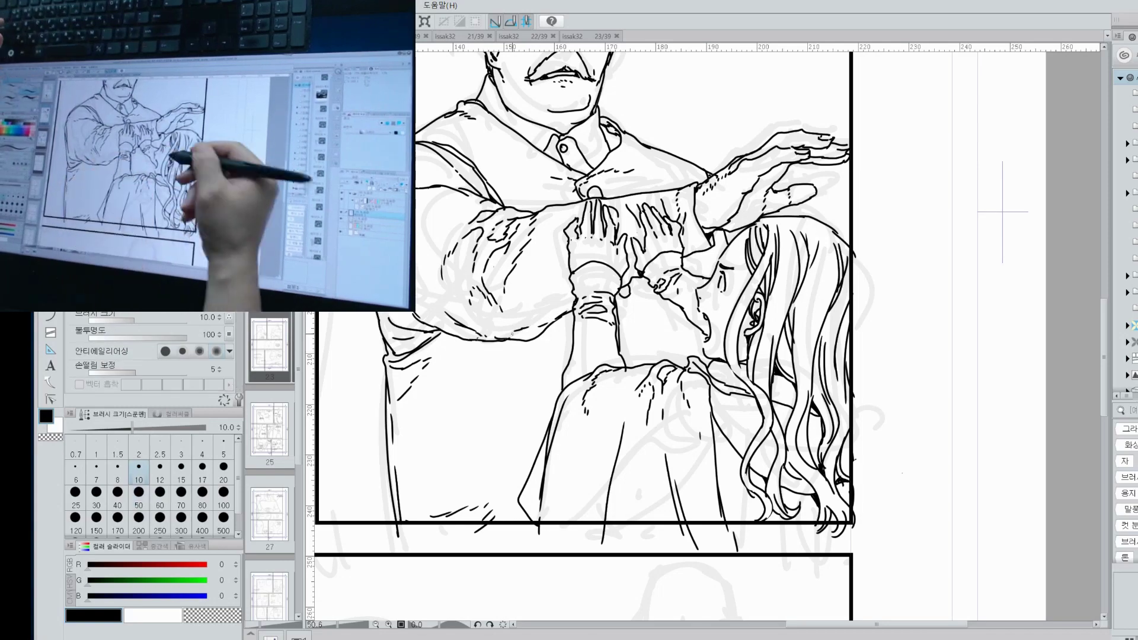
Clean up the outline at the top of the man's head with a size 50 eraser, and review the whole panel.
{"action": "key", "text": "ctrl+minus"}
{"action": "key", "text": "ctrl+plus"}
{"action": "key", "text": "e"}
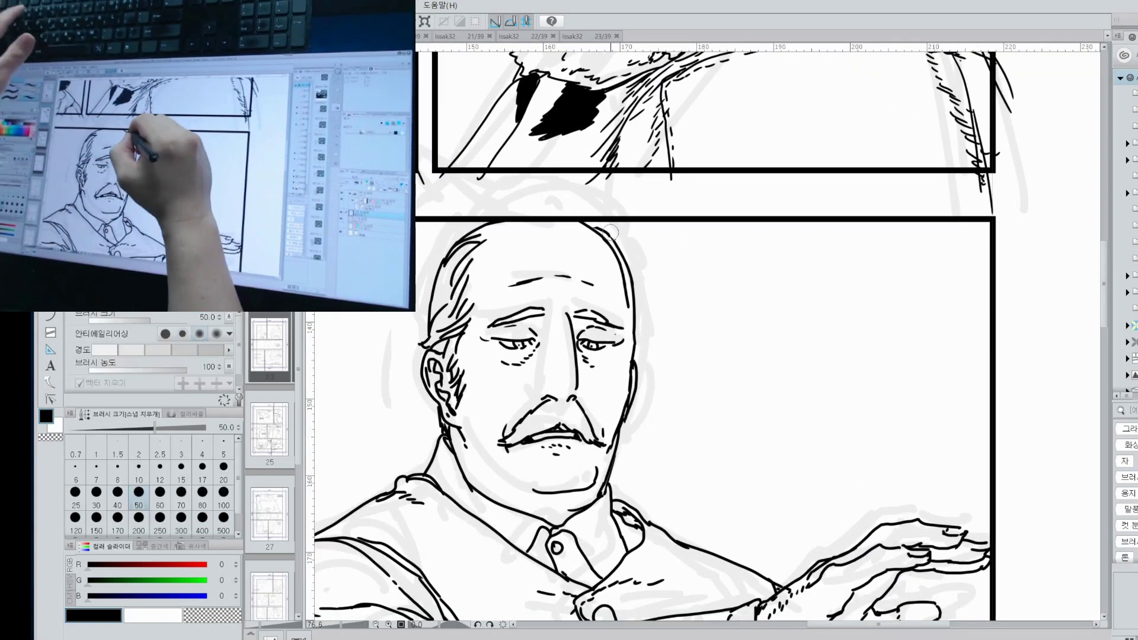
{"action": "key", "text": "p"}
{"action": "key", "text": "ctrl+minus"}
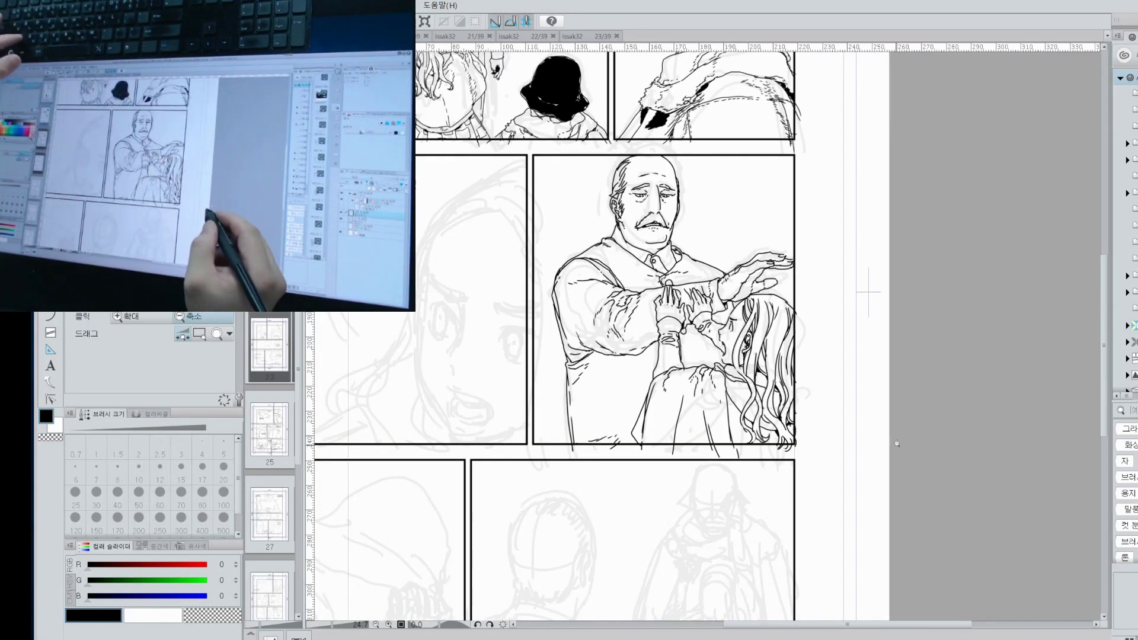
{"action": "key", "text": "ctrl+plus"}
{"action": "key", "text": "e"}
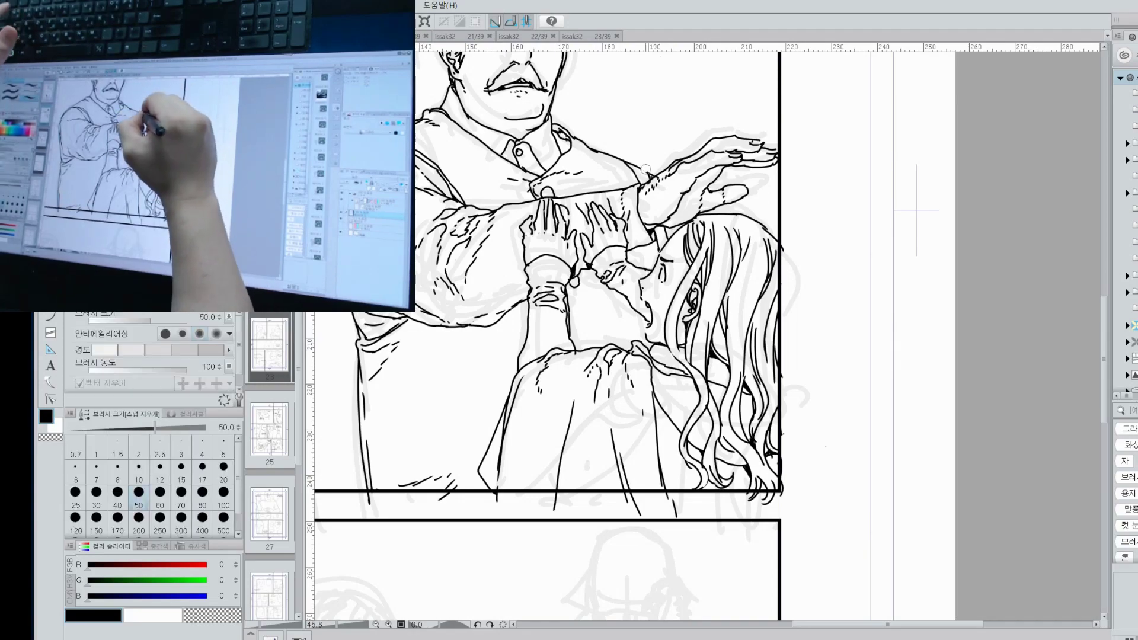
{"action": "key", "text": "ctrl+minus"}
{"action": "key", "text": "ctrl+plus"}
{"action": "key", "text": "minus"}
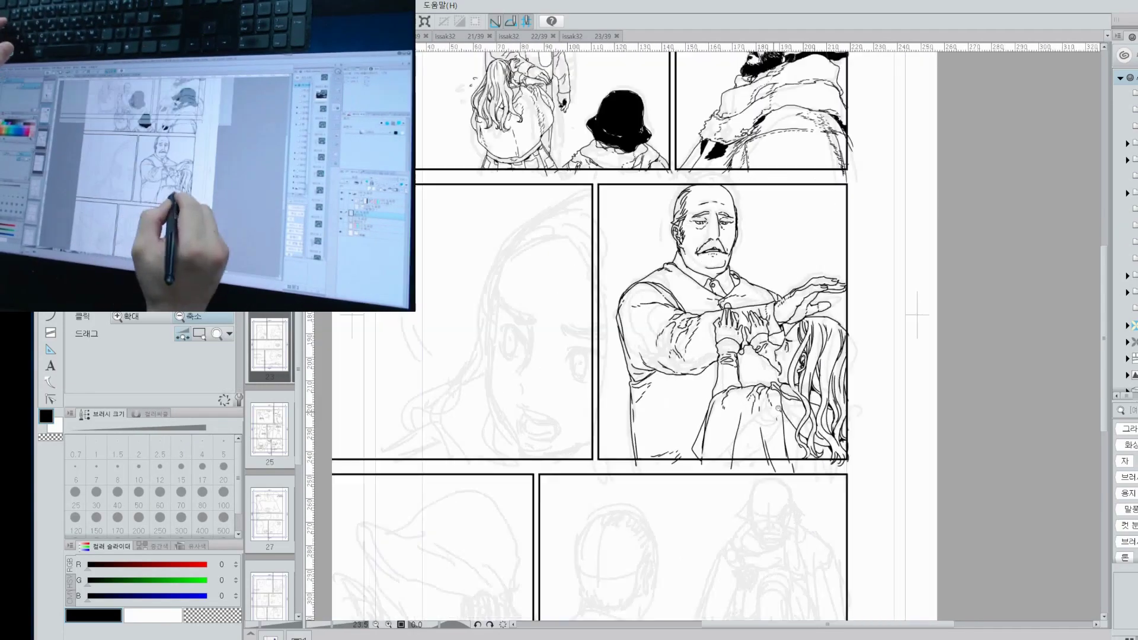
Ink the long-haired woman's first eye with thick upper lashes, iris and dotted lower lashes, plus her nose lines, using a size 10 pen.
{"action": "key", "text": "p"}
{"action": "key", "text": "ctrl+plus"}
{"action": "key", "text": "ctrl+plus"}
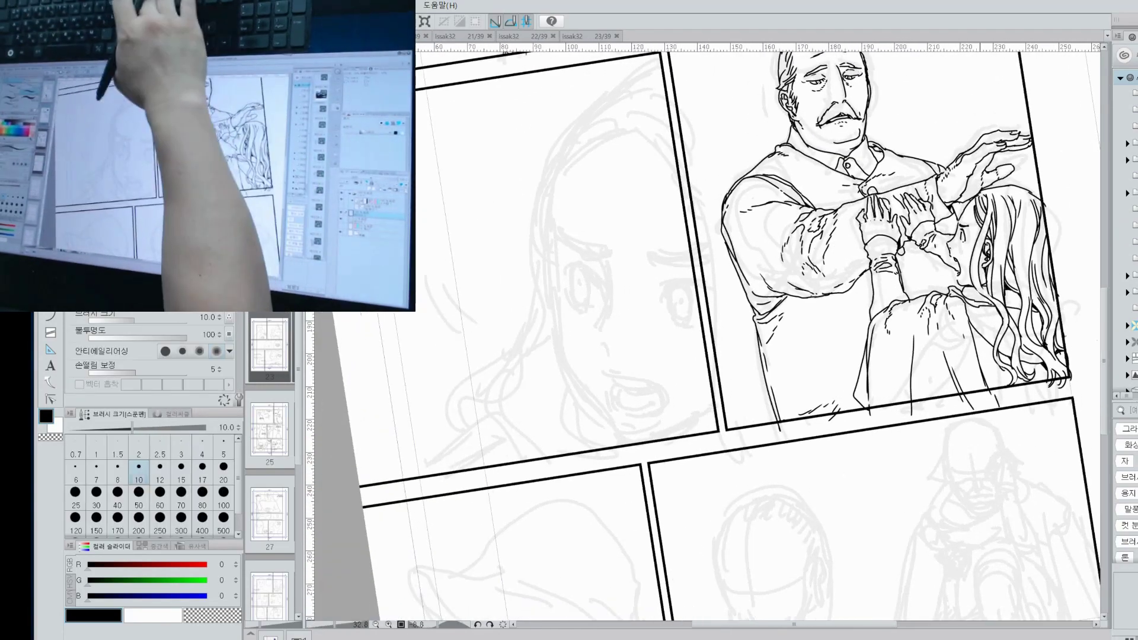
{"action": "mouse_move", "coordinate": [448, 282]}
{"action": "left_mouse_down"}
{"action": "mouse_move", "coordinate": [541, 326]}
{"action": "mouse_move", "coordinate": [474, 267]}
{"action": "mouse_move", "coordinate": [536, 308]}
{"action": "left_mouse_up"}
{"action": "key", "text": "ctrl+z"}
{"action": "key", "text": "ctrl+z"}
{"action": "left_click_drag", "start_coordinate": [483, 261], "coordinate": [530, 313]}
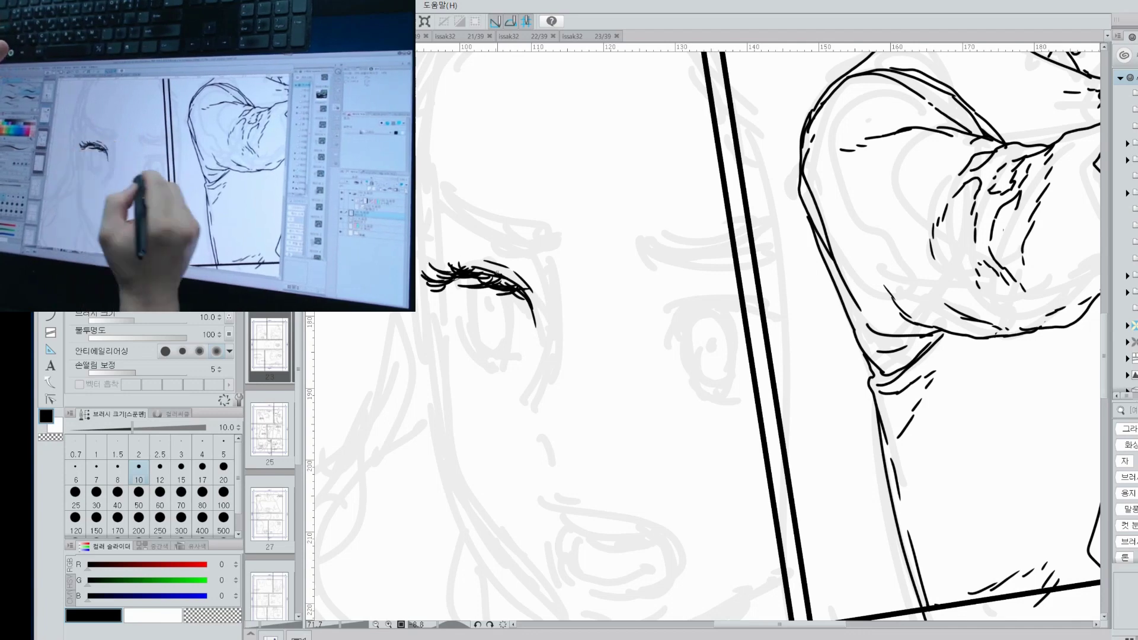
{"action": "left_click_drag", "start_coordinate": [474, 278], "coordinate": [481, 349]}
{"action": "left_click_drag", "start_coordinate": [503, 296], "coordinate": [499, 347]}
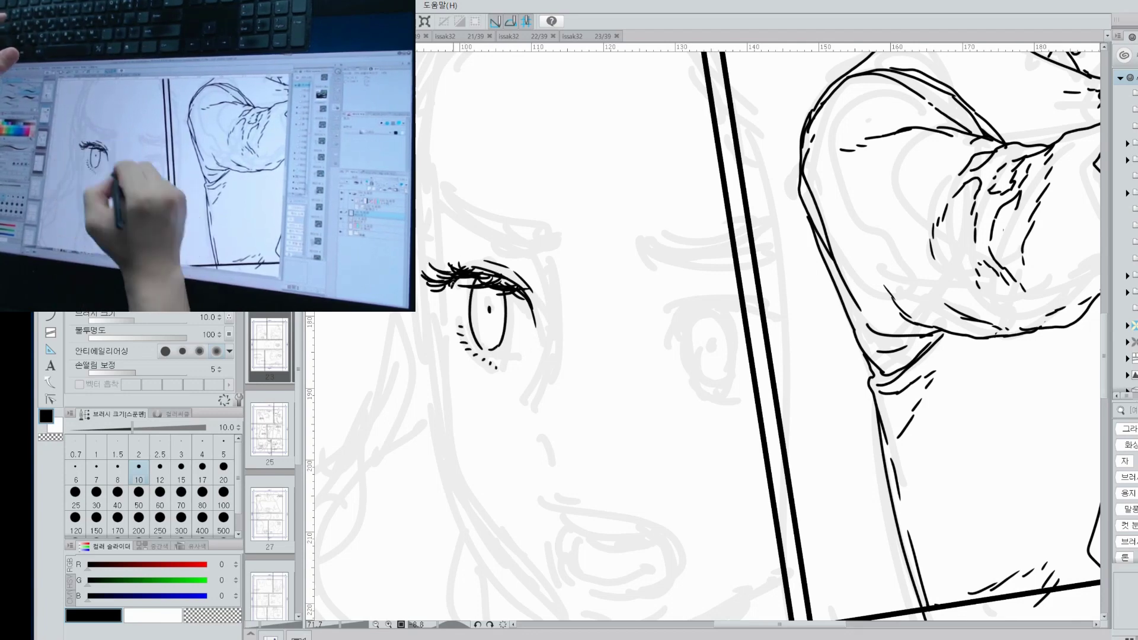
{"action": "left_click_drag", "start_coordinate": [559, 279], "coordinate": [538, 396]}
{"action": "mouse_move", "coordinate": [532, 425]}
{"action": "left_mouse_down"}
{"action": "mouse_move", "coordinate": [551, 457]}
{"action": "mouse_move", "coordinate": [583, 443]}
{"action": "left_mouse_up"}
Ink the woman's second eye beside the panel divider with its lids, lashes and iris, and thicken both eyebrows.
{"action": "mouse_move", "coordinate": [679, 311]}
{"action": "left_mouse_down"}
{"action": "mouse_move", "coordinate": [762, 325]}
{"action": "mouse_move", "coordinate": [649, 322]}
{"action": "left_mouse_up"}
{"action": "mouse_move", "coordinate": [682, 317]}
{"action": "left_mouse_down"}
{"action": "mouse_move", "coordinate": [650, 329]}
{"action": "mouse_move", "coordinate": [699, 301]}
{"action": "mouse_move", "coordinate": [692, 374]}
{"action": "left_mouse_up"}
{"action": "mouse_move", "coordinate": [720, 323]}
{"action": "left_mouse_down"}
{"action": "mouse_move", "coordinate": [729, 370]}
{"action": "mouse_move", "coordinate": [711, 391]}
{"action": "left_mouse_up"}
{"action": "left_click_drag", "start_coordinate": [711, 289], "coordinate": [640, 282]}
{"action": "mouse_move", "coordinate": [693, 294]}
{"action": "left_mouse_down"}
{"action": "mouse_move", "coordinate": [628, 297]}
{"action": "mouse_move", "coordinate": [658, 286]}
{"action": "left_mouse_up"}
{"action": "left_click_drag", "start_coordinate": [733, 290], "coordinate": [691, 287]}
{"action": "mouse_move", "coordinate": [483, 263]}
{"action": "left_mouse_down"}
{"action": "mouse_move", "coordinate": [424, 242]}
{"action": "mouse_move", "coordinate": [457, 258]}
{"action": "left_mouse_up"}
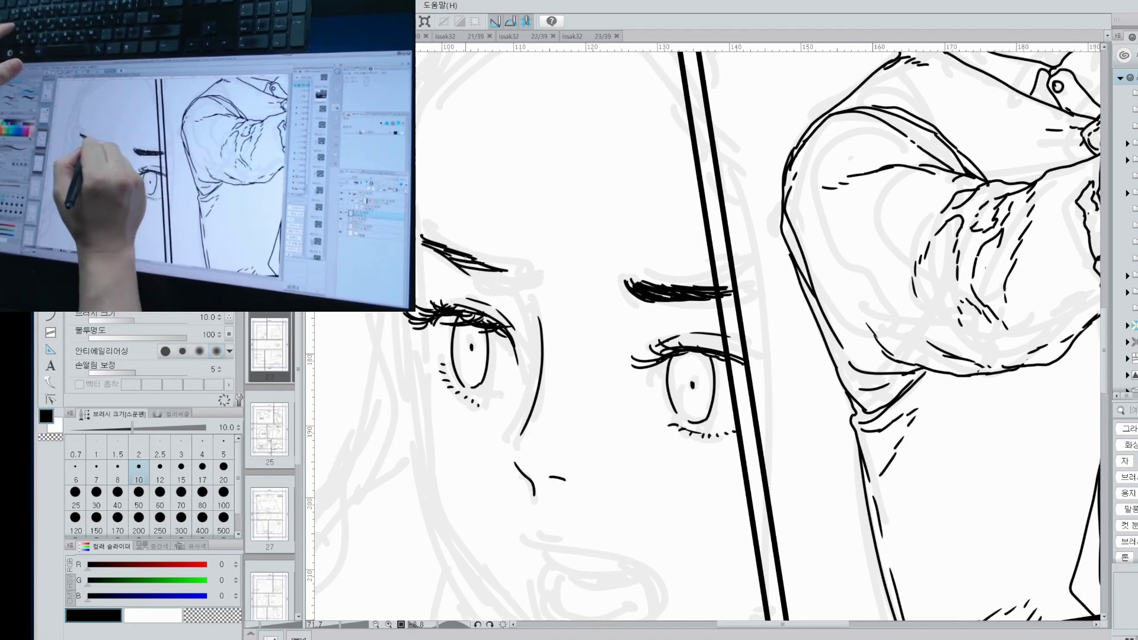
{"action": "mouse_move", "coordinate": [517, 280]}
{"action": "left_mouse_down"}
{"action": "mouse_move", "coordinate": [455, 260]}
{"action": "mouse_move", "coordinate": [469, 269]}
{"action": "left_mouse_up"}
Ink the woman's open mouth with its lips, inner edge and dark corners, and a short mark below the lower lip.
{"action": "left_click_drag", "start_coordinate": [563, 444], "coordinate": [552, 245]}
{"action": "left_click_drag", "start_coordinate": [522, 343], "coordinate": [627, 384]}
{"action": "mouse_move", "coordinate": [627, 388]}
{"action": "left_mouse_down"}
{"action": "mouse_move", "coordinate": [536, 415]}
{"action": "mouse_move", "coordinate": [569, 448]}
{"action": "mouse_move", "coordinate": [650, 368]}
{"action": "left_mouse_up"}
{"action": "key", "text": "e"}
{"action": "mouse_move", "coordinate": [607, 453]}
{"action": "left_mouse_down"}
{"action": "mouse_move", "coordinate": [545, 441]}
{"action": "mouse_move", "coordinate": [615, 433]}
{"action": "left_mouse_up"}
{"action": "key", "text": "p"}
{"action": "left_click_drag", "start_coordinate": [552, 403], "coordinate": [601, 424]}
{"action": "left_click_drag", "start_coordinate": [604, 424], "coordinate": [630, 405]}
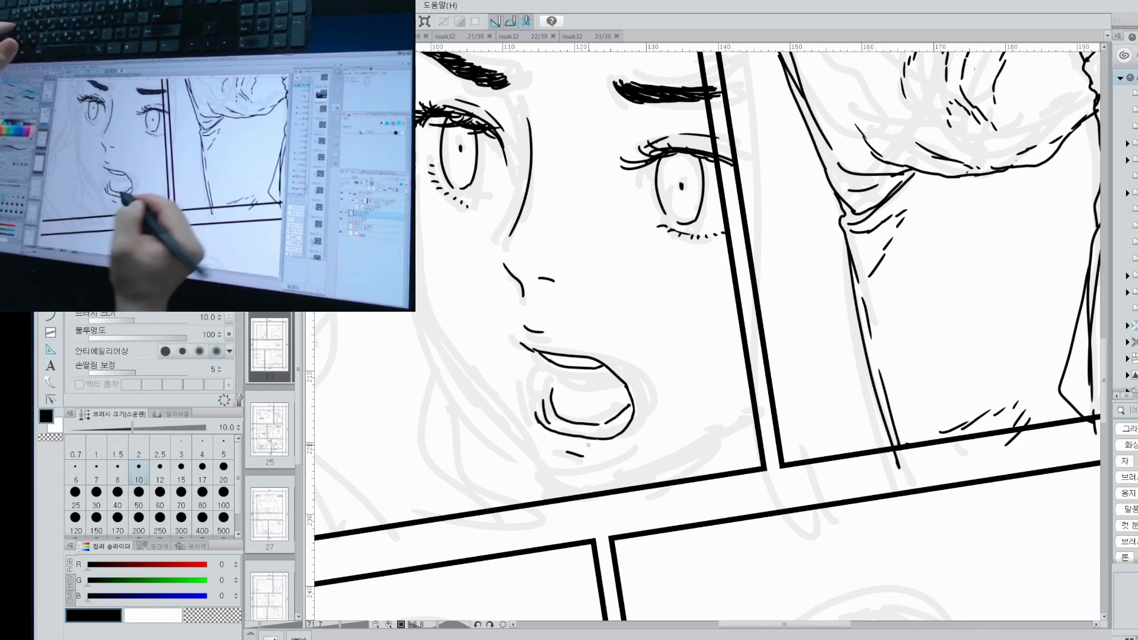
{"action": "left_click_drag", "start_coordinate": [543, 413], "coordinate": [556, 432]}
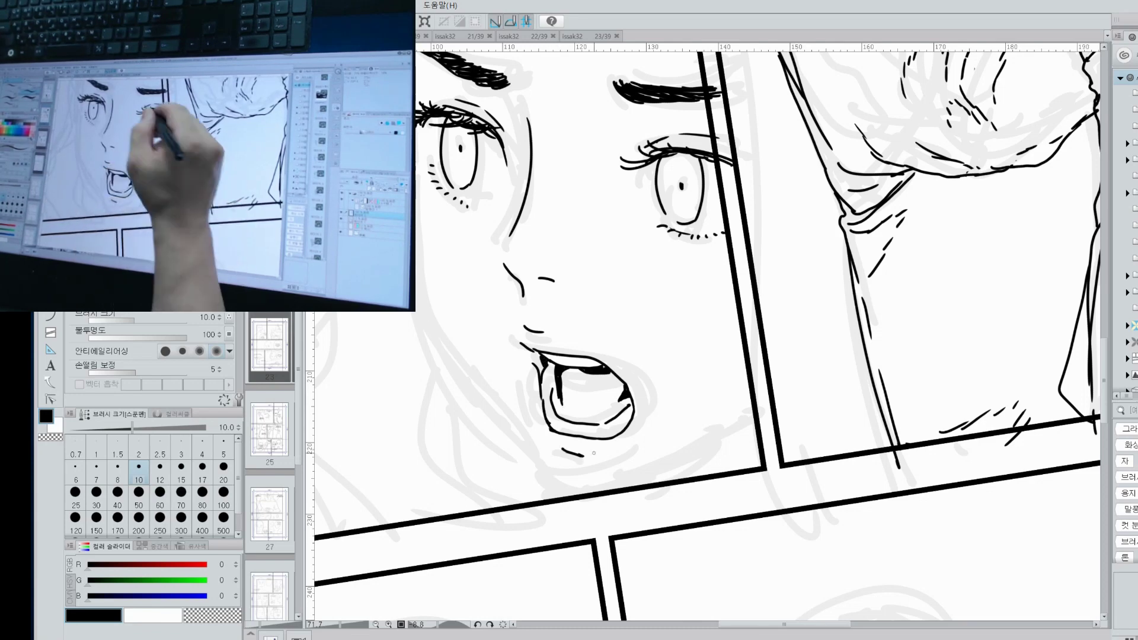
Add dotted arcs inside the irises and redraw the eyebrow beside the panel divider closer to its eye, with a short frown line.
{"action": "left_click_drag", "start_coordinate": [693, 216], "coordinate": [712, 274]}
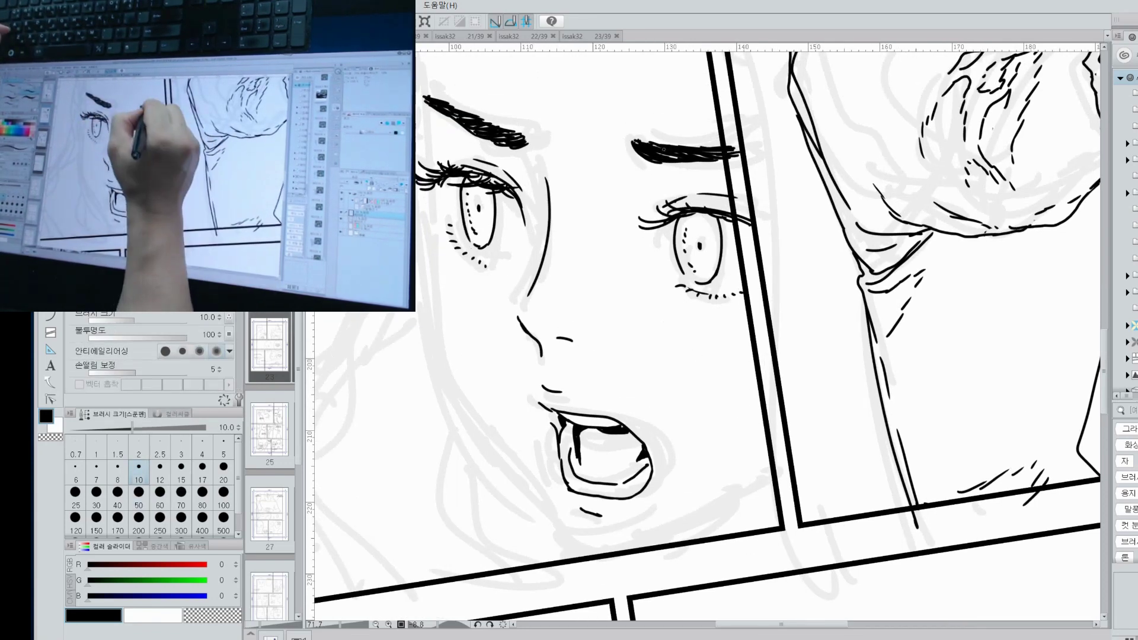
{"action": "key", "text": "m"}
{"action": "scroll", "coordinate": [652, 237], "scroll_direction": "down", "scroll_amount": 3}
{"action": "scroll", "coordinate": [652, 237], "scroll_direction": "up", "scroll_amount": 3}
{"action": "mouse_move", "coordinate": [536, 179]}
{"action": "left_mouse_down"}
{"action": "mouse_move", "coordinate": [692, 243]}
{"action": "mouse_move", "coordinate": [554, 236]}
{"action": "mouse_move", "coordinate": [566, 242]}
{"action": "left_mouse_up"}
{"action": "key", "text": "ctrl+d"}
{"action": "key", "text": "p"}
{"action": "left_click_drag", "start_coordinate": [598, 282], "coordinate": [612, 272]}
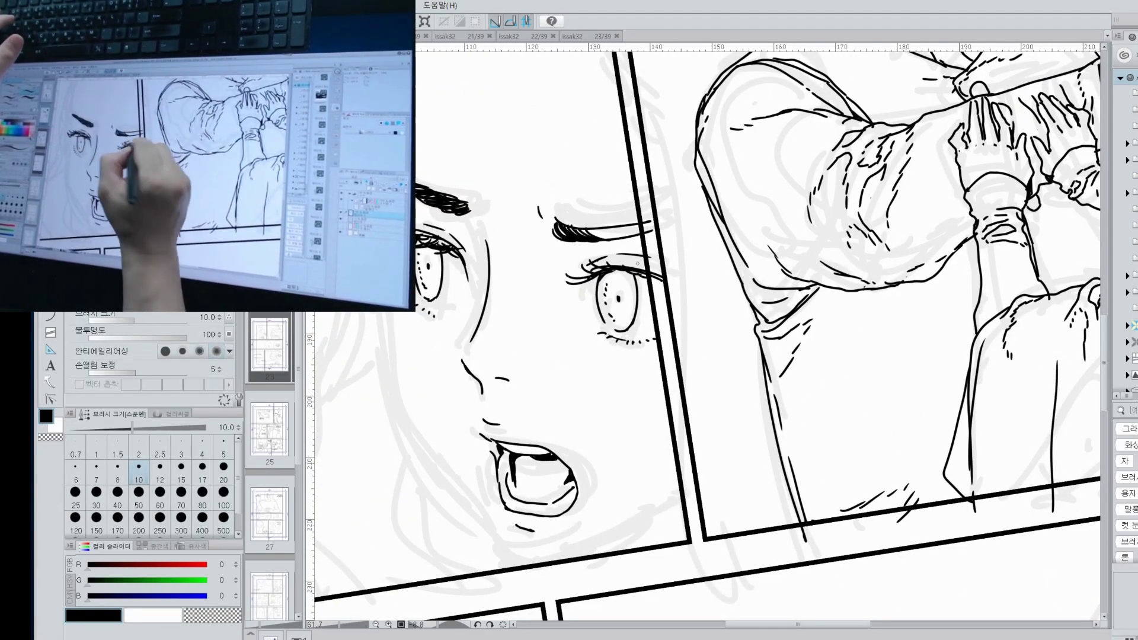
{"action": "left_click_drag", "start_coordinate": [643, 223], "coordinate": [563, 229]}
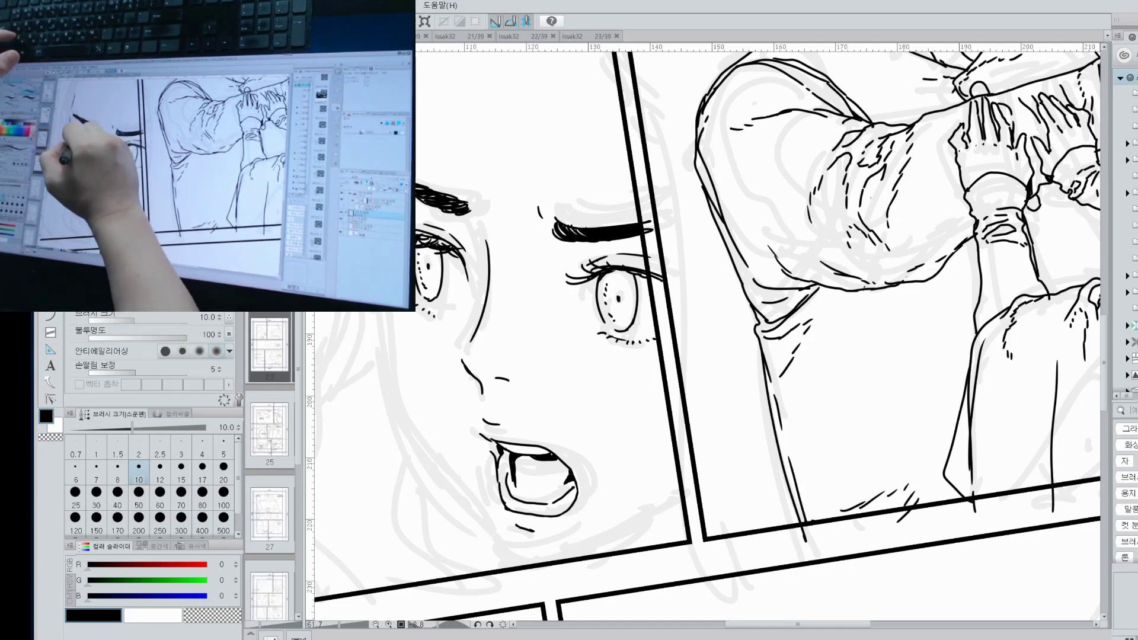
Ink the woman's face contour from the temple down the cheek to the chin, and her jawline up to the panel divider.
{"action": "left_click_drag", "start_coordinate": [388, 314], "coordinate": [403, 405]}
{"action": "key", "text": "ctrl+z"}
{"action": "left_click_drag", "start_coordinate": [391, 350], "coordinate": [482, 516]}
{"action": "key", "text": "ctrl+z"}
{"action": "left_click_drag", "start_coordinate": [390, 314], "coordinate": [529, 565]}
{"action": "left_click_drag", "start_coordinate": [693, 479], "coordinate": [528, 565]}
{"action": "key", "text": "ctrl+z"}
{"action": "key", "text": "ctrl+z"}
{"action": "left_click_drag", "start_coordinate": [684, 485], "coordinate": [524, 563]}
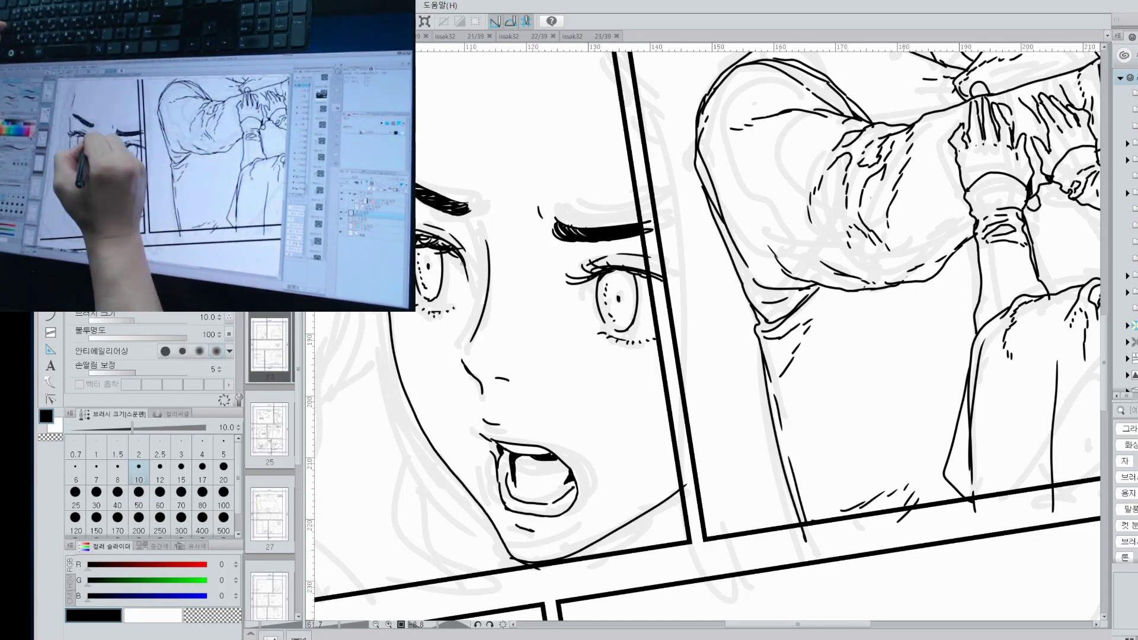
Ink the woman's hairline and the long strands sweeping over the crown of her head.
{"action": "scroll", "coordinate": [705, 332], "scroll_direction": "down", "scroll_amount": 3}
{"action": "scroll", "coordinate": [705, 332], "scroll_direction": "up", "scroll_amount": 3}
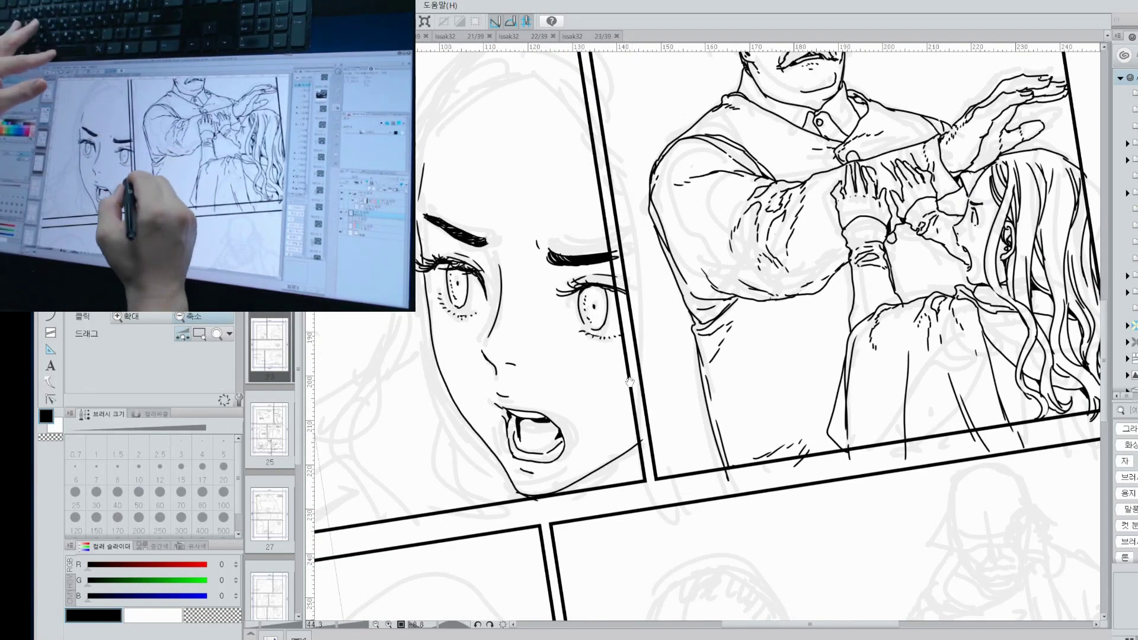
{"action": "key", "text": "ctrl+z"}
{"action": "mouse_move", "coordinate": [474, 228]}
{"action": "left_mouse_down"}
{"action": "mouse_move", "coordinate": [515, 223]}
{"action": "mouse_move", "coordinate": [546, 174]}
{"action": "left_mouse_up"}
{"action": "left_click_drag", "start_coordinate": [423, 204], "coordinate": [551, 155]}
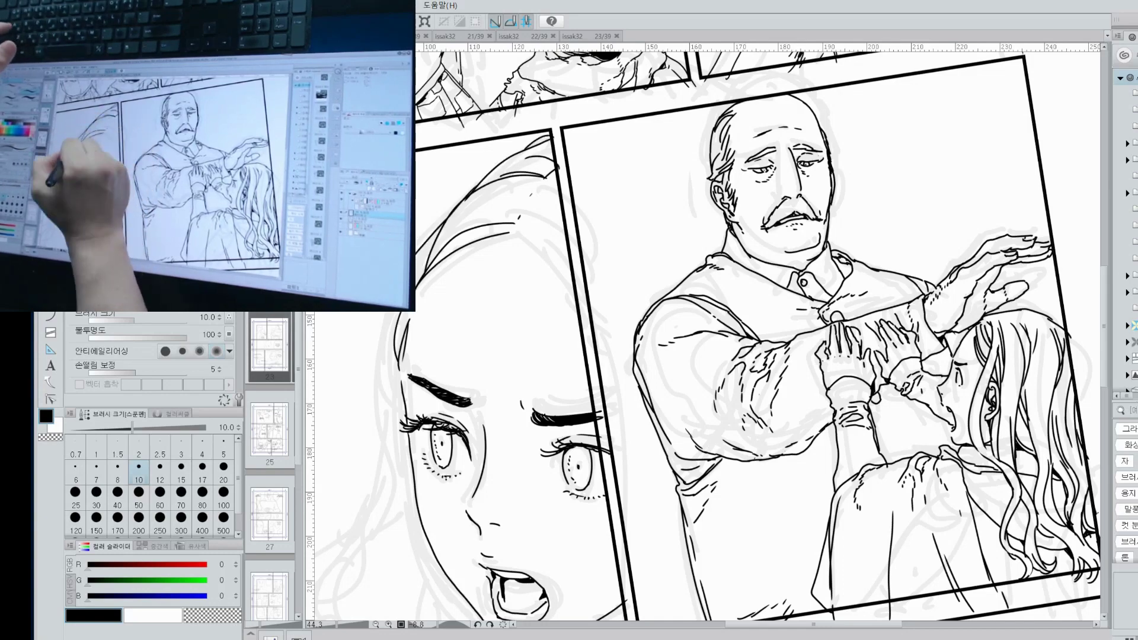
Ink the wavy side locks falling past the woman's cheek and the parted strands at the forehead crossing the panel divider.
{"action": "left_click_drag", "start_coordinate": [711, 356], "coordinate": [755, 202]}
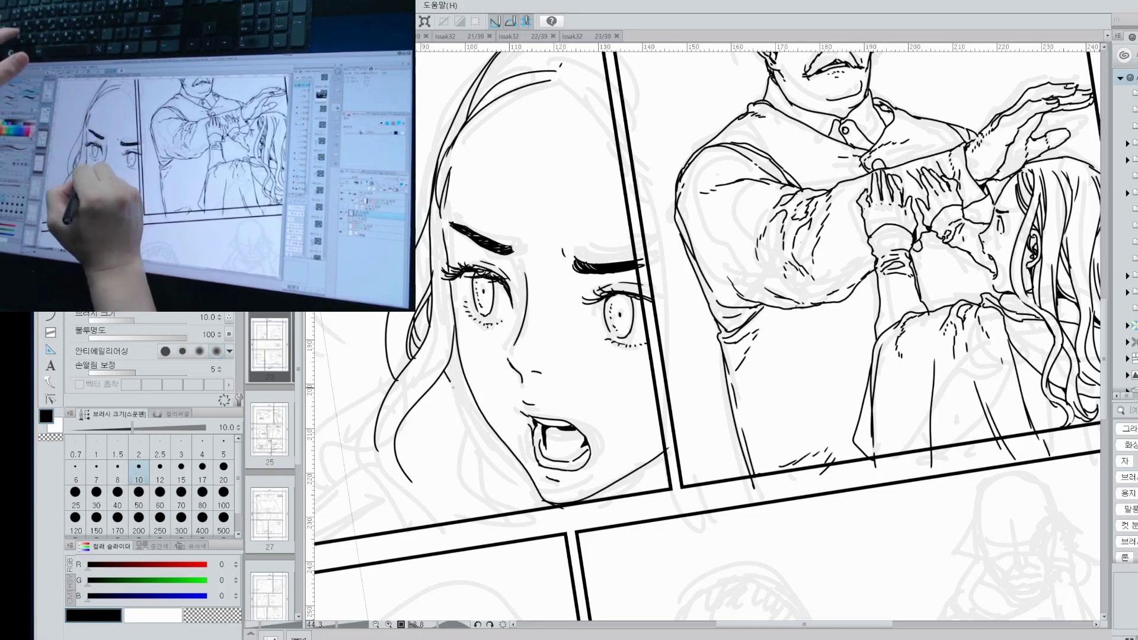
{"action": "left_click_drag", "start_coordinate": [453, 388], "coordinate": [378, 489]}
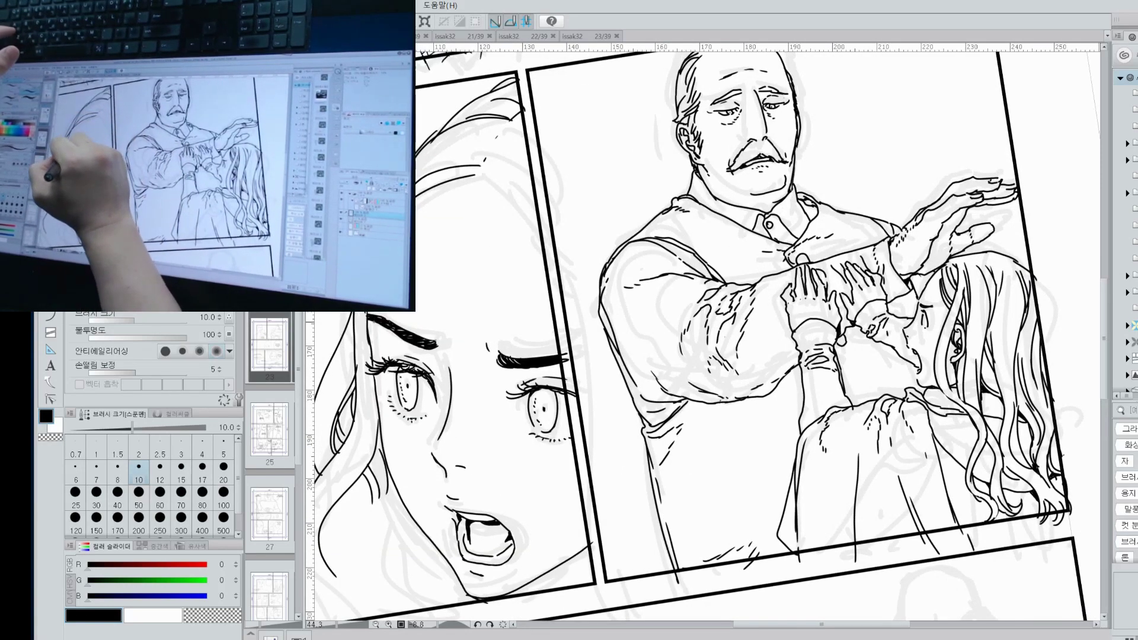
{"action": "mouse_move", "coordinate": [529, 157]}
{"action": "left_mouse_down"}
{"action": "mouse_move", "coordinate": [481, 213]}
{"action": "mouse_move", "coordinate": [522, 221]}
{"action": "left_mouse_up"}
{"action": "left_click_drag", "start_coordinate": [521, 118], "coordinate": [469, 150]}
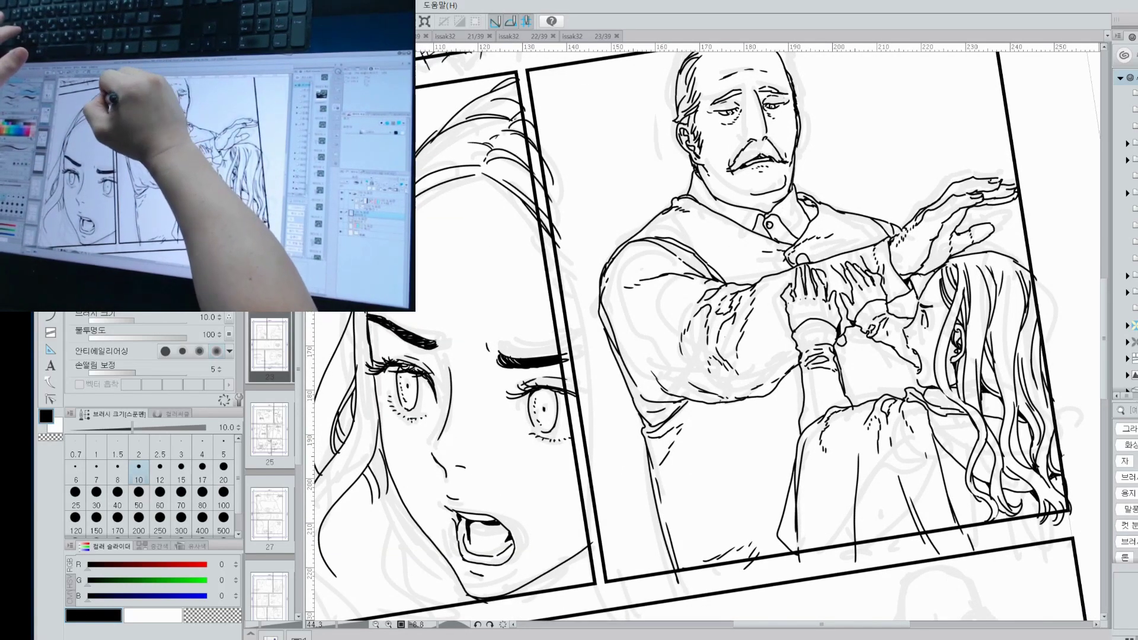
Fill the shadow under the woman's jaw with solid black and add curved lines beside her cheek and chin.
{"action": "left_click_drag", "start_coordinate": [474, 415], "coordinate": [546, 273]}
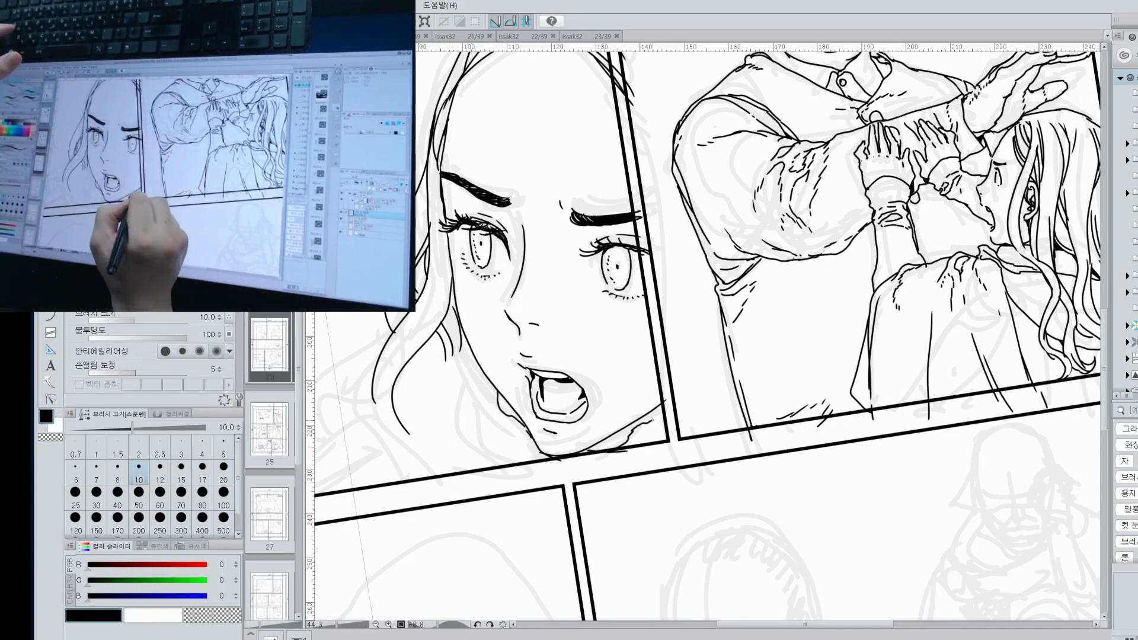
{"action": "left_click_drag", "start_coordinate": [662, 409], "coordinate": [592, 451]}
{"action": "left_click", "coordinate": [462, 414]}
{"action": "key", "text": "ctrl+z"}
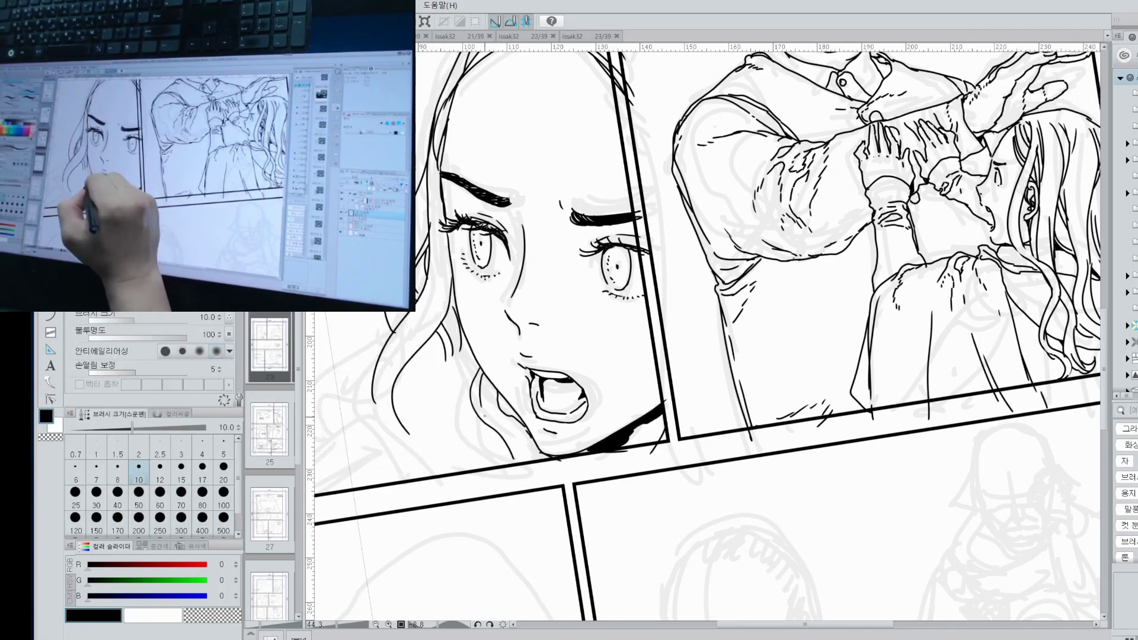
Ink the wavy locks over the woman's shoulder and her collar and shoulder lines down to the lower panel border.
{"action": "left_click_drag", "start_coordinate": [474, 415], "coordinate": [598, 379]}
{"action": "left_click_drag", "start_coordinate": [504, 356], "coordinate": [462, 453]}
{"action": "left_click_drag", "start_coordinate": [457, 380], "coordinate": [442, 462]}
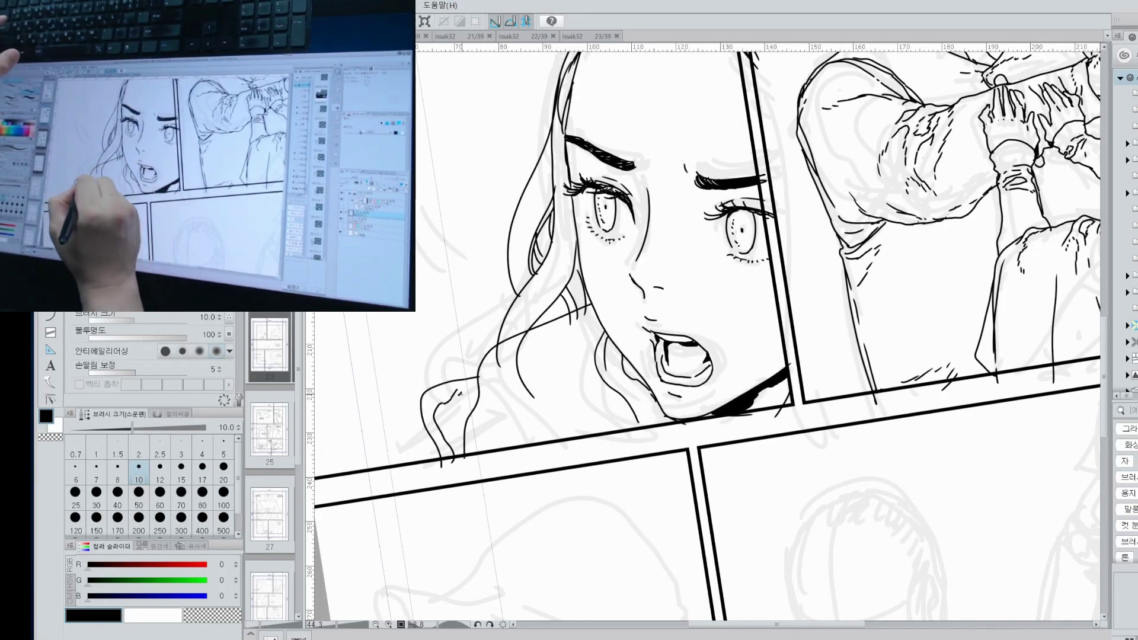
{"action": "left_click_drag", "start_coordinate": [422, 412], "coordinate": [379, 461]}
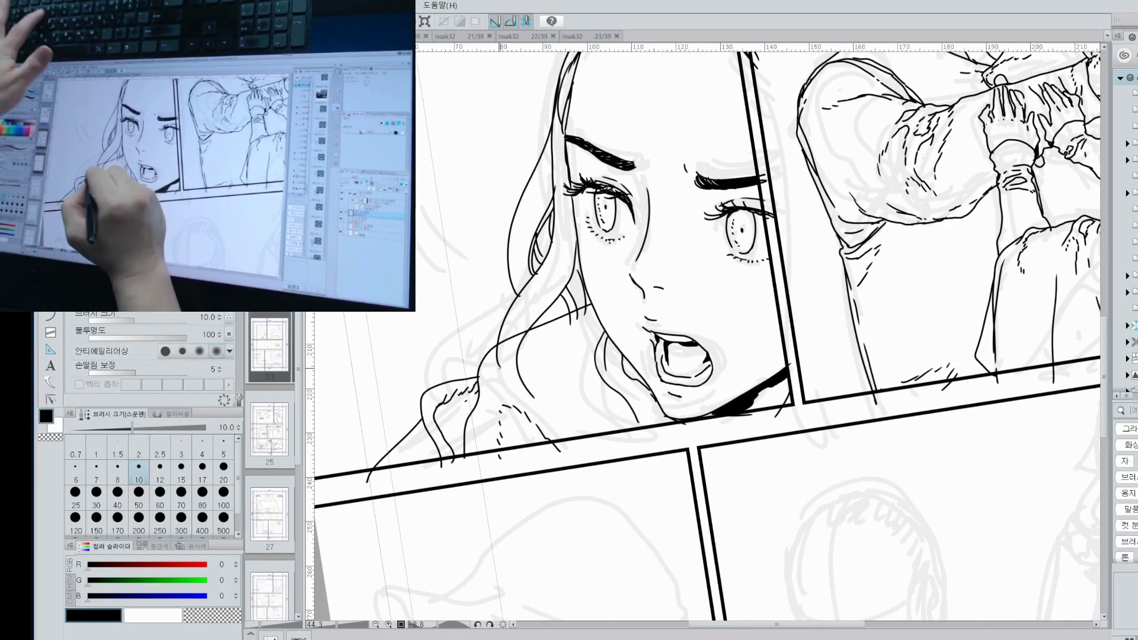
Erase the hair strand crossing the woman's collar and add short fur strokes along the collar folds.
{"action": "key", "text": "e"}
{"action": "left_click_drag", "start_coordinate": [526, 335], "coordinate": [525, 399]}
{"action": "scroll", "coordinate": [567, 318], "scroll_direction": "down", "scroll_amount": 1}
{"action": "key", "text": "p"}
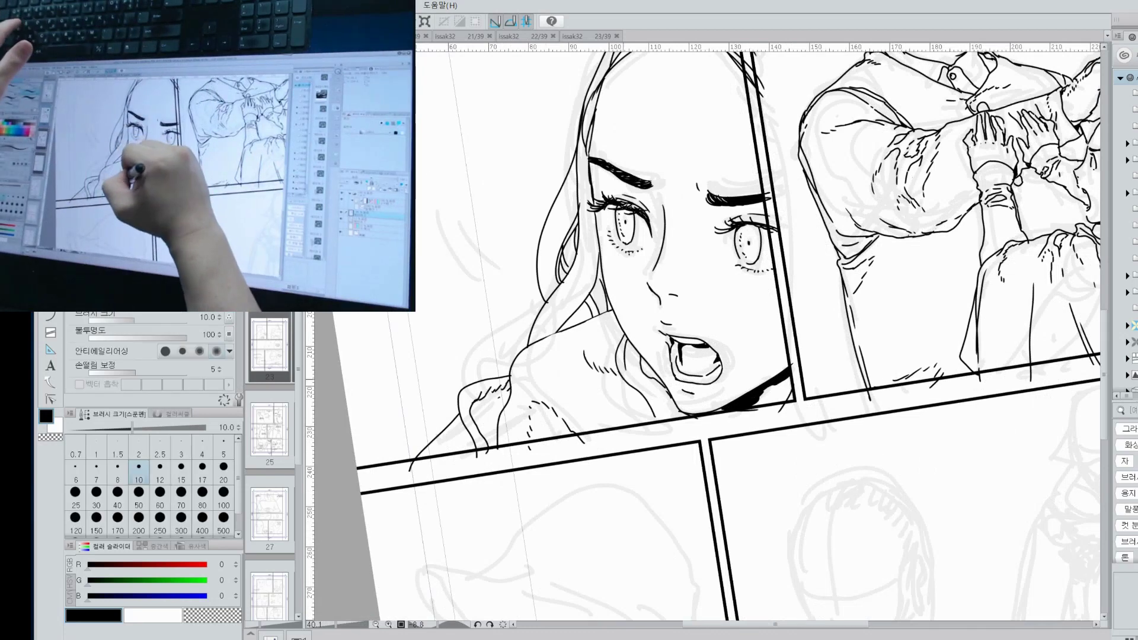
{"action": "left_click_drag", "start_coordinate": [655, 397], "coordinate": [663, 433]}
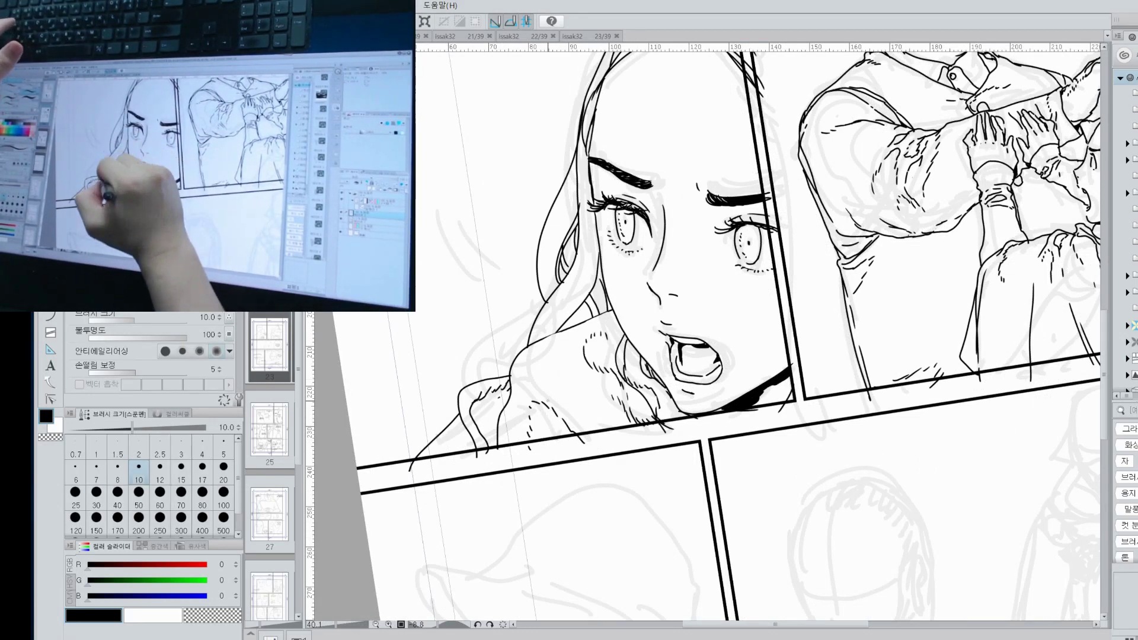
{"action": "left_click_drag", "start_coordinate": [518, 390], "coordinate": [558, 411]}
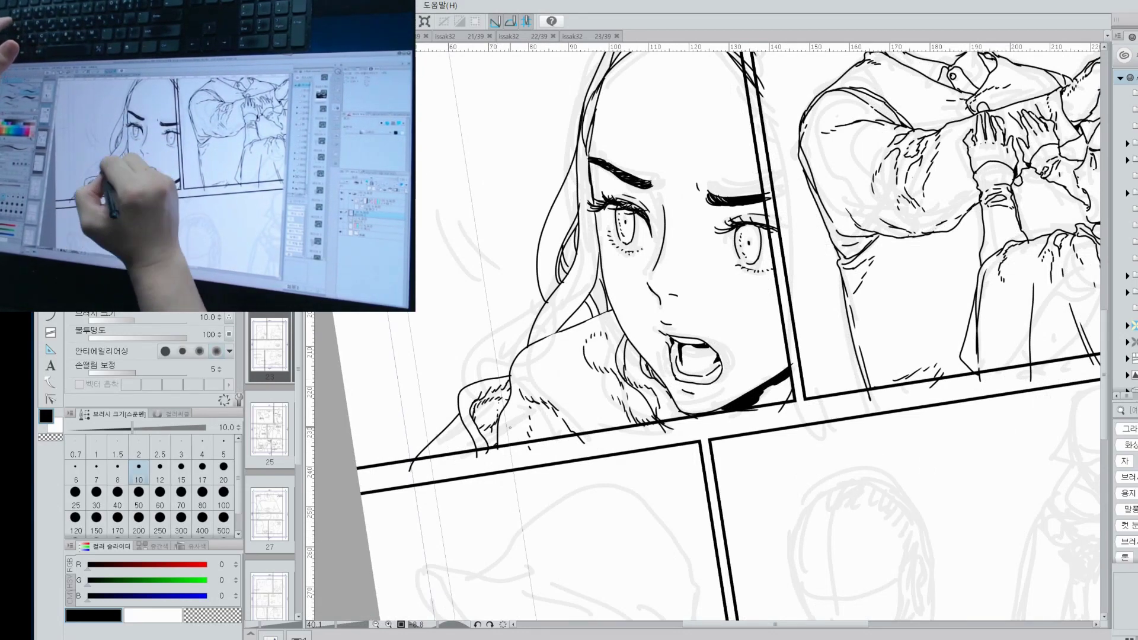
{"action": "left_click_drag", "start_coordinate": [652, 296], "coordinate": [646, 420]}
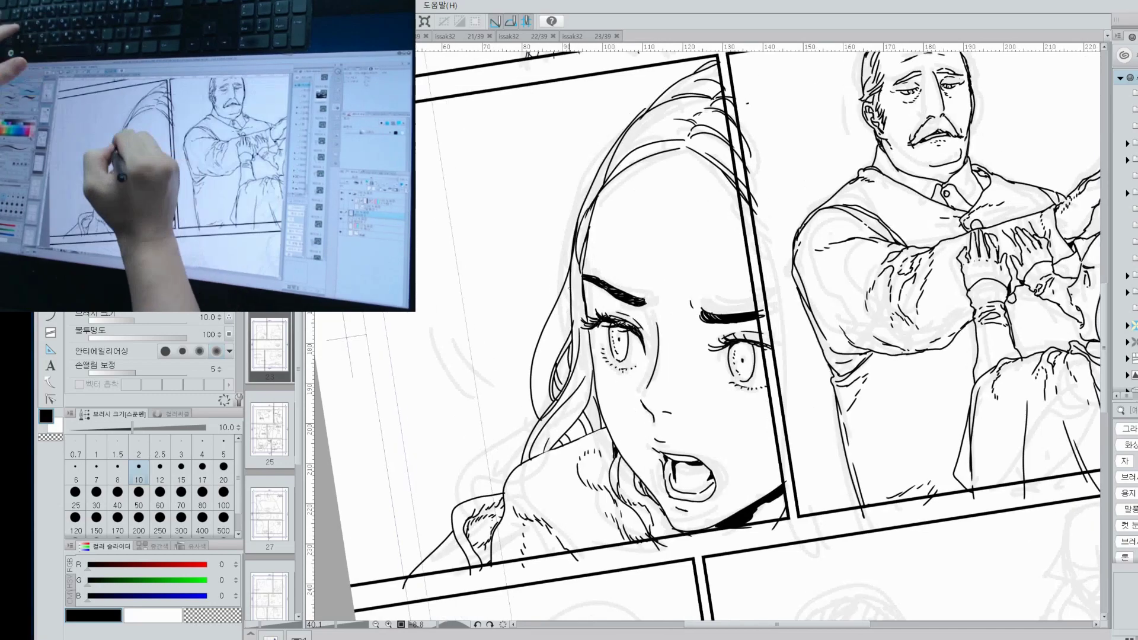
{"action": "scroll", "coordinate": [739, 502], "scroll_direction": "up", "scroll_amount": 3}
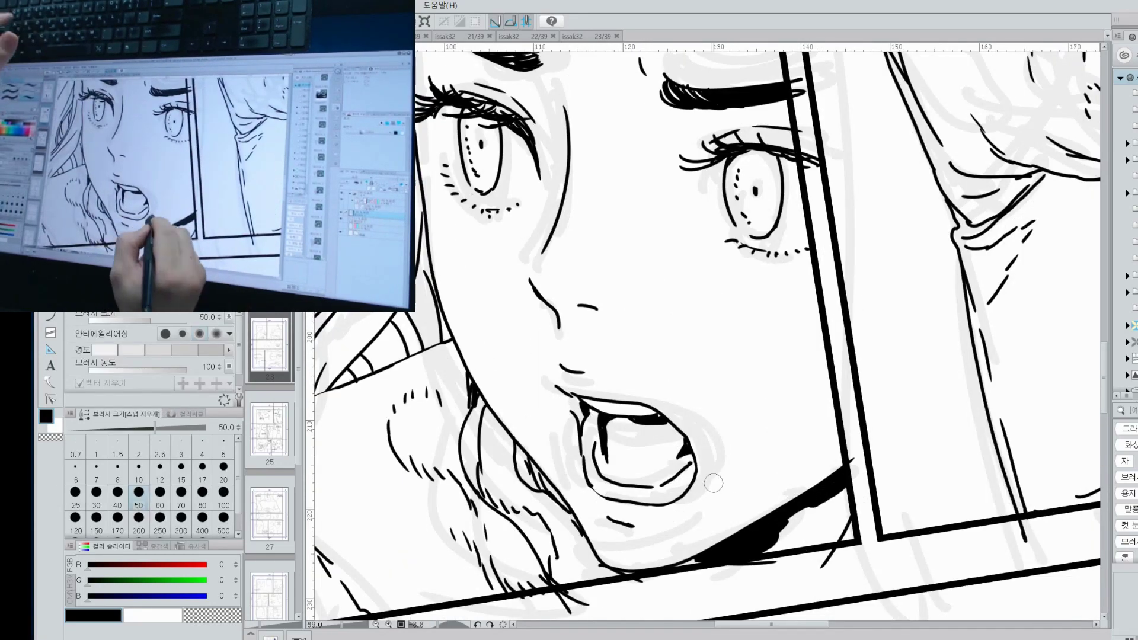
{"action": "scroll", "coordinate": [613, 487], "scroll_direction": "down", "scroll_amount": 5}
{"action": "scroll", "coordinate": [681, 426], "scroll_direction": "up", "scroll_amount": 3}
{"action": "scroll", "coordinate": [711, 403], "scroll_direction": "down", "scroll_amount": 3}
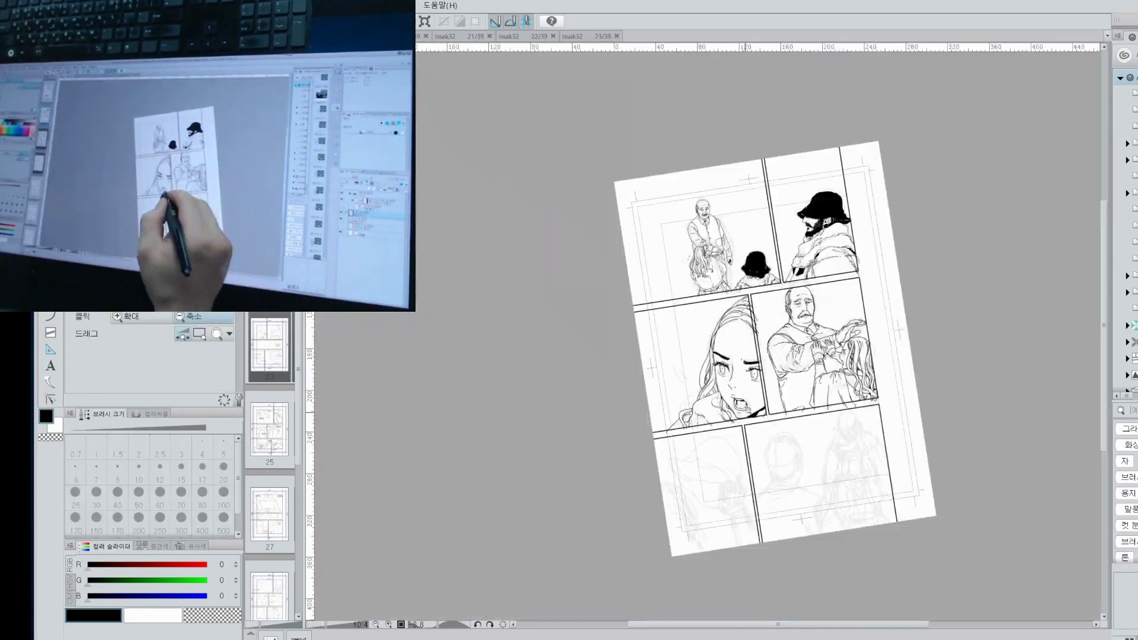
Ink the crown and side outline of the head seen from behind in the bottom-row panel.
{"action": "scroll", "coordinate": [758, 367], "scroll_direction": "up", "scroll_amount": 2}
{"action": "key", "text": "p"}
{"action": "scroll", "coordinate": [758, 367], "scroll_direction": "up", "scroll_amount": 3}
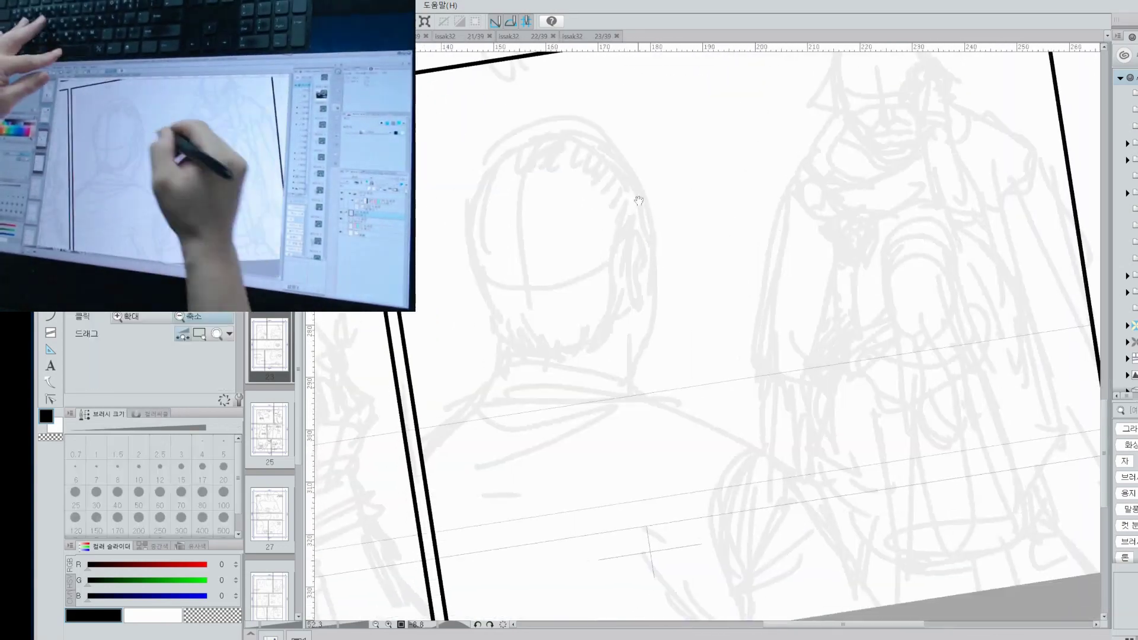
{"action": "left_click_drag", "start_coordinate": [748, 194], "coordinate": [754, 206]}
{"action": "mouse_move", "coordinate": [538, 115]}
{"action": "left_mouse_down"}
{"action": "mouse_move", "coordinate": [665, 101]}
{"action": "mouse_move", "coordinate": [690, 191]}
{"action": "mouse_move", "coordinate": [681, 125]}
{"action": "mouse_move", "coordinate": [692, 177]}
{"action": "mouse_move", "coordinate": [656, 339]}
{"action": "left_mouse_up"}
{"action": "key", "text": "ctrl+z"}
{"action": "key", "text": "ctrl+z"}
{"action": "key", "text": "ctrl+z"}
{"action": "key", "text": "ctrl+z"}
Ink the ear of the figure seen from behind, the hair swept behind it and the start of the nape hairline.
{"action": "left_click_drag", "start_coordinate": [549, 302], "coordinate": [583, 292]}
{"action": "left_click_drag", "start_coordinate": [686, 203], "coordinate": [677, 264]}
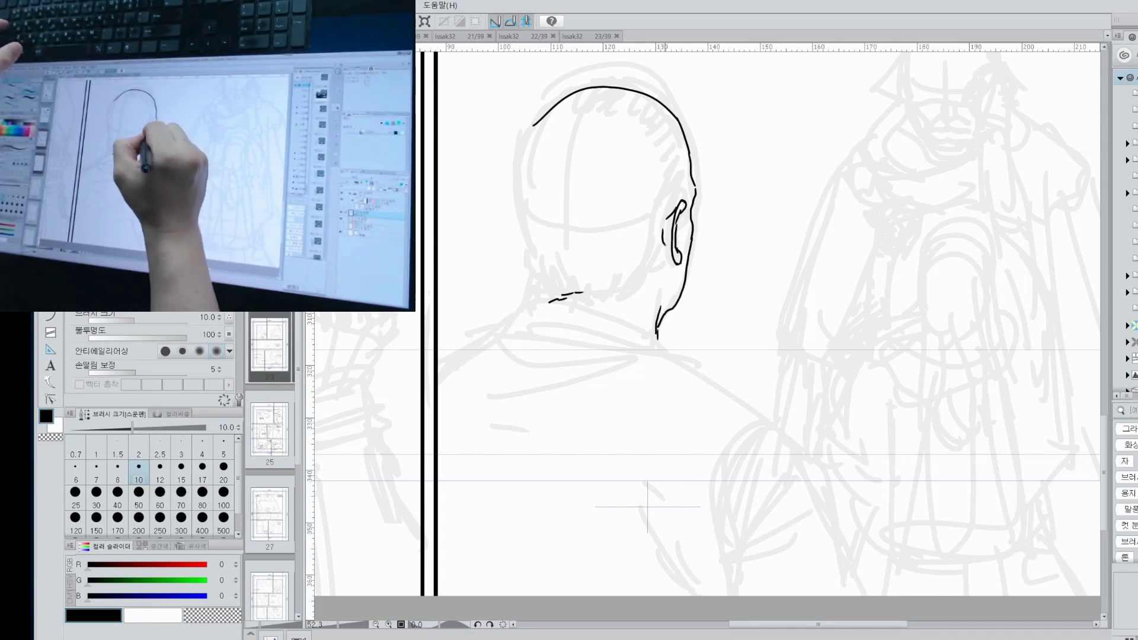
{"action": "left_click_drag", "start_coordinate": [676, 211], "coordinate": [682, 252]}
{"action": "left_click_drag", "start_coordinate": [679, 172], "coordinate": [637, 263]}
{"action": "mouse_move", "coordinate": [691, 175]}
{"action": "left_mouse_down"}
{"action": "mouse_move", "coordinate": [678, 201]}
{"action": "mouse_move", "coordinate": [695, 253]}
{"action": "left_mouse_up"}
{"action": "left_click_drag", "start_coordinate": [629, 206], "coordinate": [626, 257]}
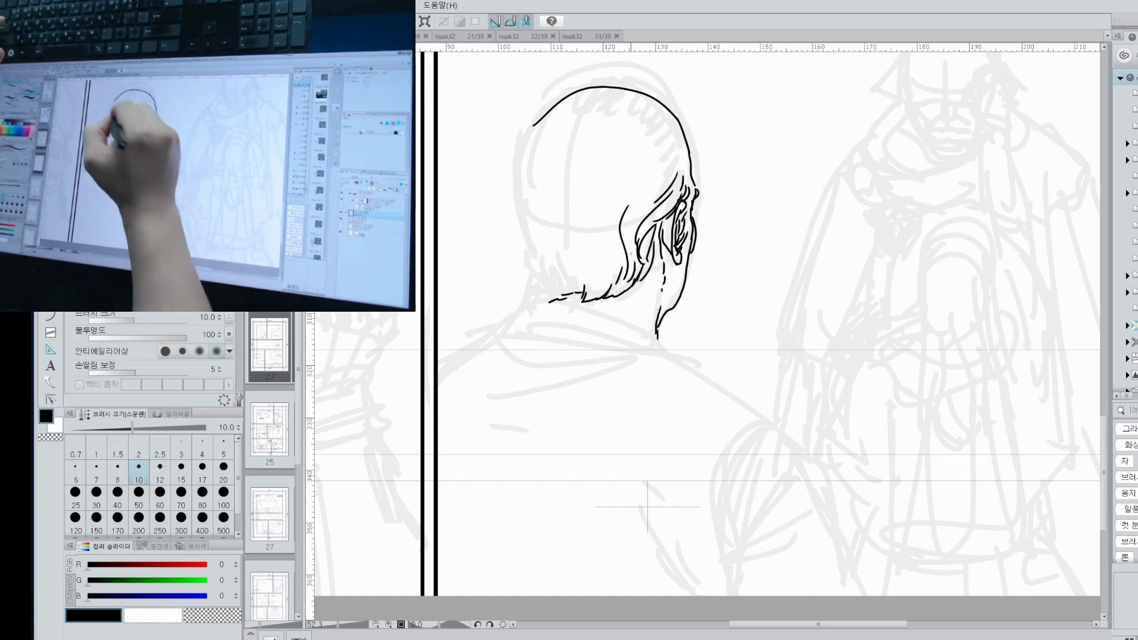
Ink the opposite side of the back-facing head, with locks flicking outward and ragged hair ends at the nape.
{"action": "left_click_drag", "start_coordinate": [555, 102], "coordinate": [513, 195]}
{"action": "mouse_move", "coordinate": [514, 173]}
{"action": "left_mouse_down"}
{"action": "mouse_move", "coordinate": [509, 261]}
{"action": "mouse_move", "coordinate": [528, 255]}
{"action": "left_mouse_up"}
{"action": "key", "text": "ctrl+z"}
{"action": "left_click_drag", "start_coordinate": [532, 246], "coordinate": [541, 294]}
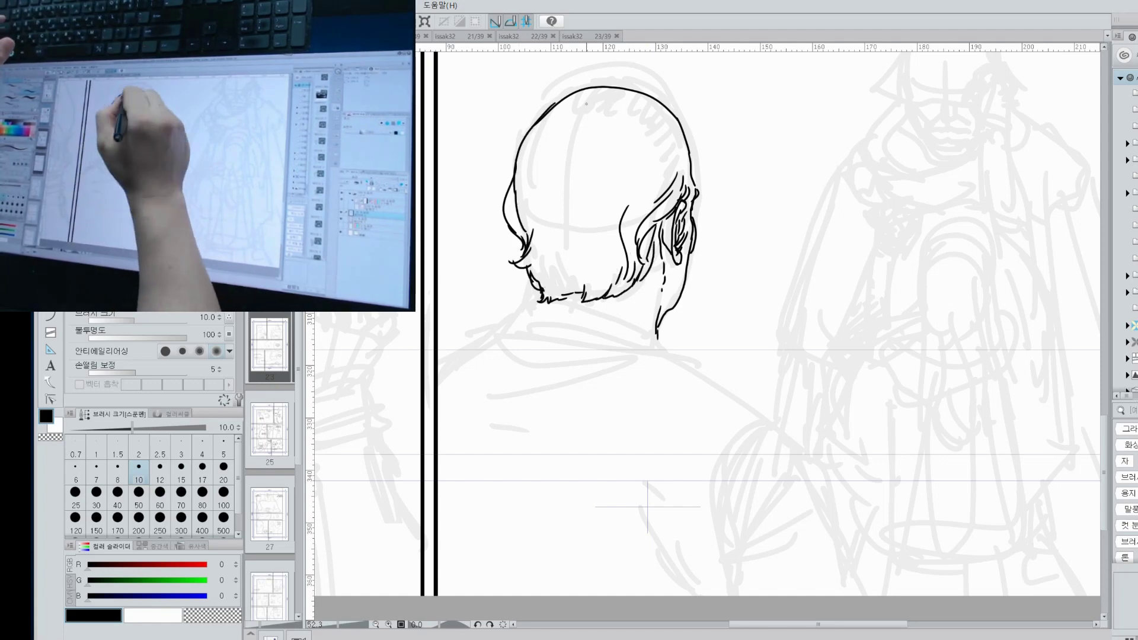
Draw long flowing strands from the crown down the back of the figure's hair.
{"action": "left_click_drag", "start_coordinate": [583, 108], "coordinate": [564, 190]}
{"action": "left_click_drag", "start_coordinate": [606, 119], "coordinate": [591, 258]}
{"action": "left_click_drag", "start_coordinate": [637, 118], "coordinate": [616, 191]}
{"action": "left_click_drag", "start_coordinate": [683, 159], "coordinate": [655, 198]}
{"action": "left_click_drag", "start_coordinate": [574, 107], "coordinate": [552, 173]}
{"action": "mouse_move", "coordinate": [560, 102]}
{"action": "left_mouse_down"}
{"action": "mouse_move", "coordinate": [529, 165]}
{"action": "mouse_move", "coordinate": [529, 200]}
{"action": "left_mouse_up"}
{"action": "left_click_drag", "start_coordinate": [575, 102], "coordinate": [546, 137]}
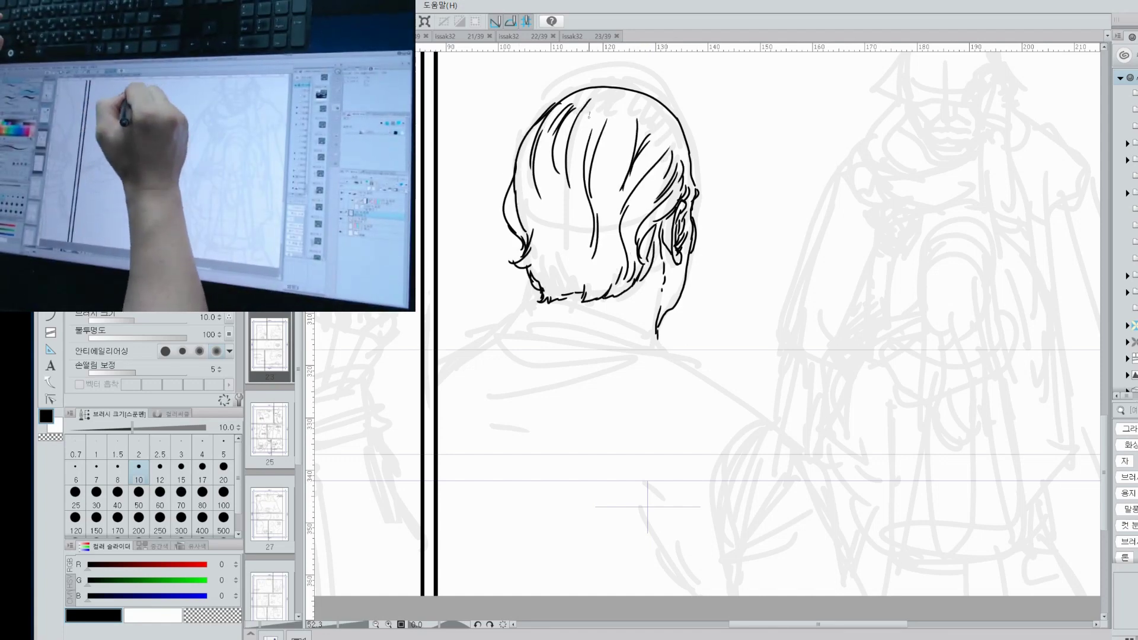
Add finer strands through the middle of the back-facing figure's hair, above the nape and along both sides.
{"action": "left_click_drag", "start_coordinate": [614, 110], "coordinate": [592, 155]}
{"action": "left_click_drag", "start_coordinate": [595, 116], "coordinate": [589, 147]}
{"action": "left_click_drag", "start_coordinate": [600, 154], "coordinate": [591, 204]}
{"action": "left_click_drag", "start_coordinate": [546, 192], "coordinate": [535, 262]}
{"action": "left_click_drag", "start_coordinate": [563, 205], "coordinate": [559, 247]}
{"action": "left_click_drag", "start_coordinate": [561, 254], "coordinate": [527, 293]}
{"action": "left_click_drag", "start_coordinate": [581, 251], "coordinate": [590, 287]}
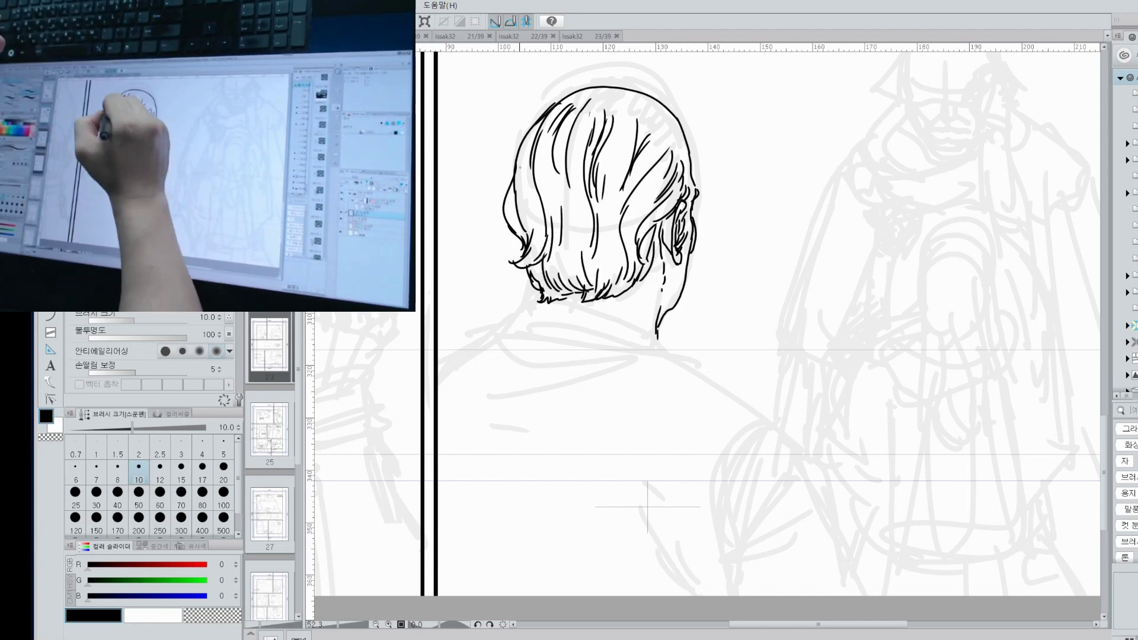
{"action": "left_click_drag", "start_coordinate": [533, 166], "coordinate": [524, 239]}
{"action": "left_click_drag", "start_coordinate": [530, 205], "coordinate": [511, 237]}
{"action": "left_click_drag", "start_coordinate": [668, 140], "coordinate": [656, 165]}
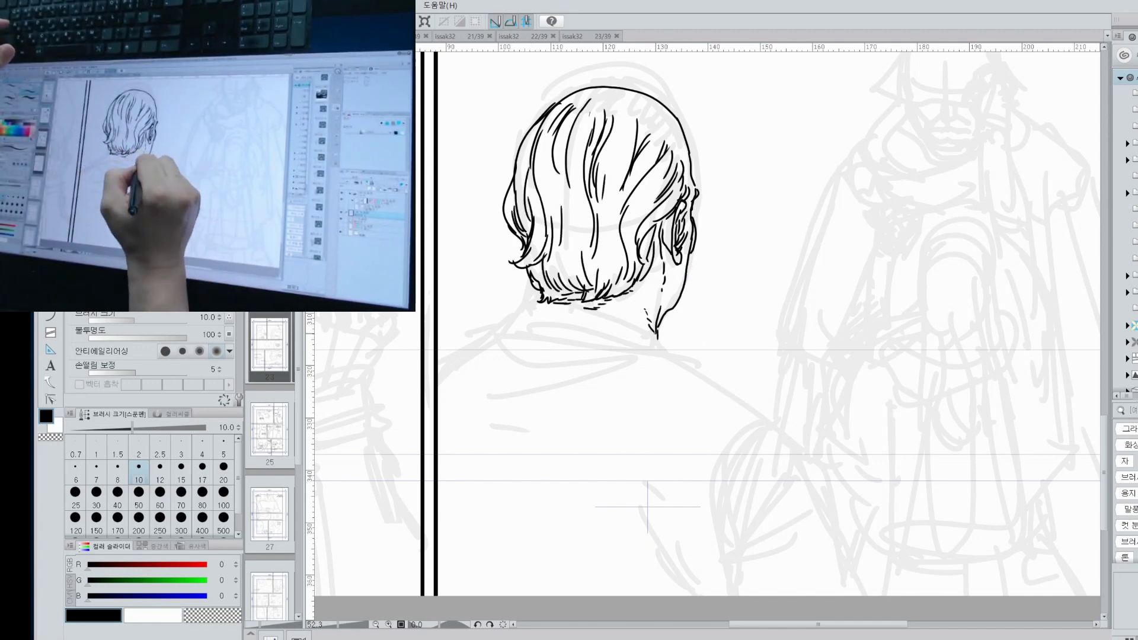
Ink the collar around the neck of the figure seen from behind.
{"action": "left_click_drag", "start_coordinate": [544, 301], "coordinate": [508, 327]}
{"action": "left_click_drag", "start_coordinate": [537, 315], "coordinate": [683, 357]}
{"action": "key", "text": "ctrl+z"}
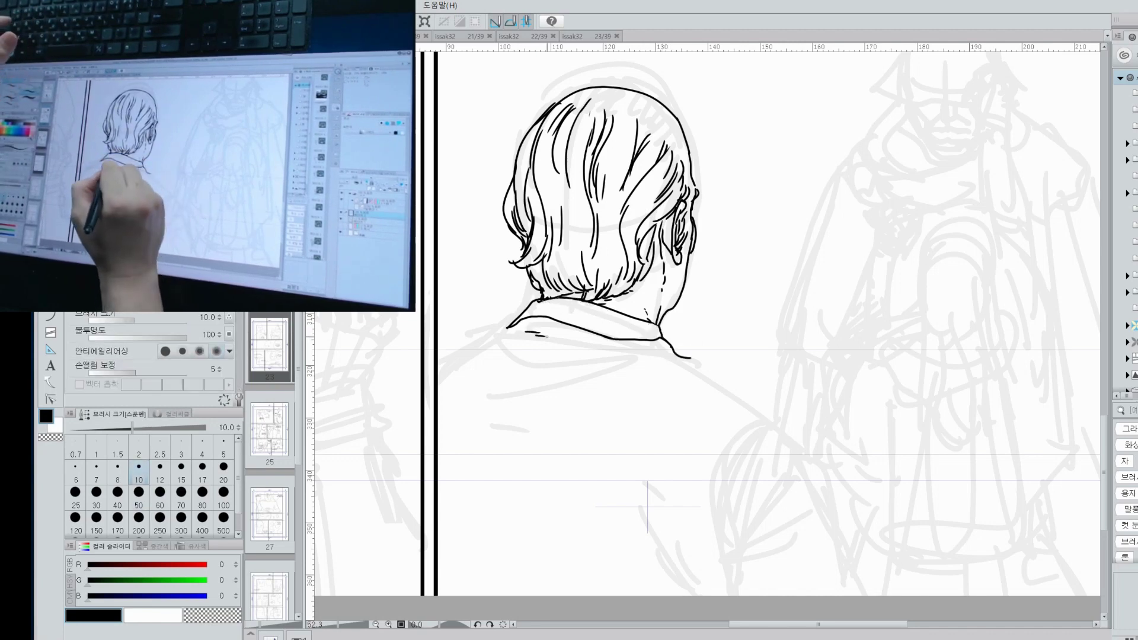
Ink the back-facing man's shoulder lines outward from the collar, with fold marks just below it.
{"action": "left_click_drag", "start_coordinate": [544, 335], "coordinate": [613, 341]}
{"action": "left_click_drag", "start_coordinate": [508, 329], "coordinate": [606, 338]}
{"action": "left_click_drag", "start_coordinate": [683, 355], "coordinate": [762, 415]}
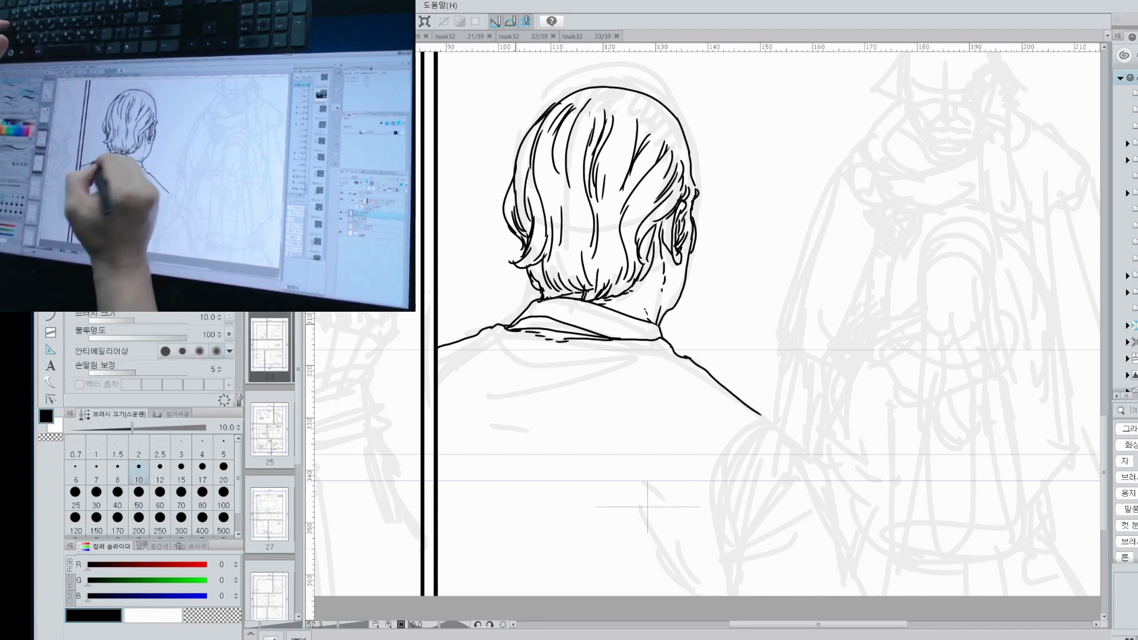
{"action": "left_click_drag", "start_coordinate": [647, 507], "coordinate": [542, 427]}
Ink the back-facing man's arm with its curved armhole seam, outer edge and sleeve folds.
{"action": "left_click_drag", "start_coordinate": [679, 355], "coordinate": [619, 516]}
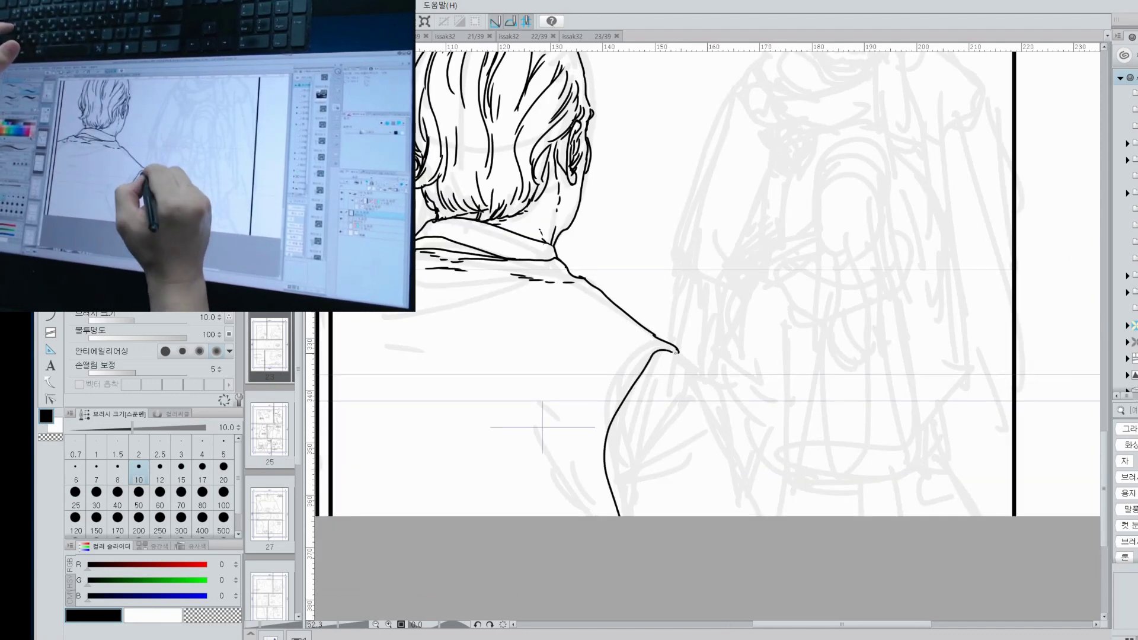
{"action": "left_click_drag", "start_coordinate": [527, 276], "coordinate": [571, 281]}
{"action": "left_click_drag", "start_coordinate": [680, 356], "coordinate": [773, 516]}
{"action": "left_click_drag", "start_coordinate": [694, 379], "coordinate": [630, 464]}
{"action": "mouse_move", "coordinate": [674, 418]}
{"action": "left_mouse_down"}
{"action": "mouse_move", "coordinate": [634, 457]}
{"action": "mouse_move", "coordinate": [672, 515]}
{"action": "left_mouse_up"}
{"action": "left_click_drag", "start_coordinate": [699, 422], "coordinate": [691, 476]}
{"action": "mouse_move", "coordinate": [630, 418]}
{"action": "left_mouse_down"}
{"action": "mouse_move", "coordinate": [623, 500]}
{"action": "mouse_move", "coordinate": [605, 422]}
{"action": "left_mouse_up"}
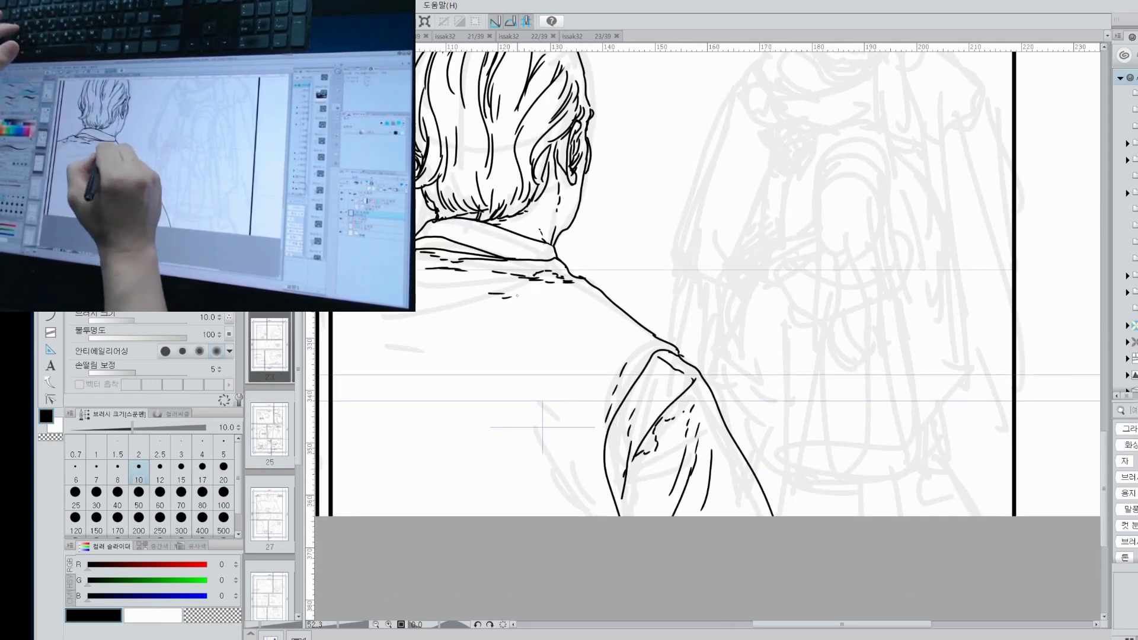
Add short broken fold marks below the collar and curved creases across the lower back of the back-facing man.
{"action": "left_click_drag", "start_coordinate": [515, 290], "coordinate": [551, 299]}
{"action": "left_click_drag", "start_coordinate": [478, 289], "coordinate": [498, 293]}
{"action": "left_click_drag", "start_coordinate": [870, 413], "coordinate": [832, 488]}
{"action": "left_click_drag", "start_coordinate": [483, 103], "coordinate": [466, 185]}
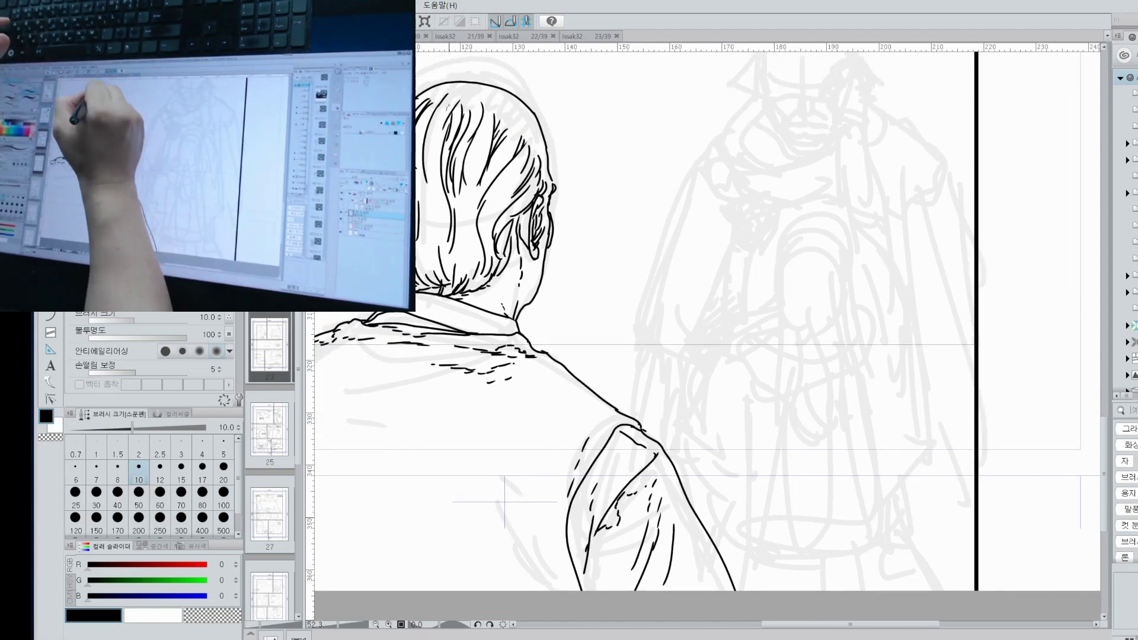
{"action": "scroll", "coordinate": [505, 502], "scroll_direction": "down", "scroll_amount": 5}
{"action": "scroll", "coordinate": [649, 362], "scroll_direction": "up", "scroll_amount": 5}
{"action": "left_click_drag", "start_coordinate": [498, 358], "coordinate": [539, 375]}
{"action": "left_click_drag", "start_coordinate": [520, 376], "coordinate": [545, 387]}
{"action": "left_click_drag", "start_coordinate": [434, 342], "coordinate": [462, 349]}
{"action": "left_click_drag", "start_coordinate": [456, 355], "coordinate": [473, 359]}
{"action": "left_click_drag", "start_coordinate": [469, 362], "coordinate": [494, 366]}
{"action": "left_click_drag", "start_coordinate": [548, 439], "coordinate": [592, 454]}
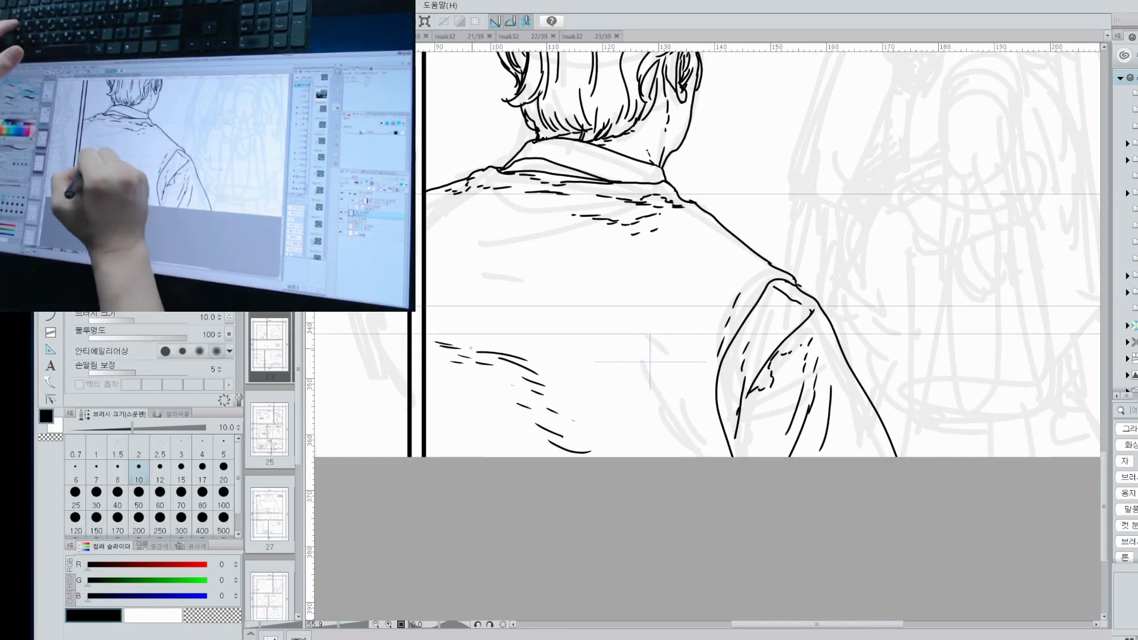
Begin inking the long-haired woman over the adjacent sketch with the crown of her head and the first side locks.
{"action": "scroll", "coordinate": [650, 361], "scroll_direction": "down", "scroll_amount": 5}
{"action": "scroll", "coordinate": [686, 192], "scroll_direction": "up", "scroll_amount": 5}
{"action": "scroll", "coordinate": [685, 192], "scroll_direction": "down", "scroll_amount": 1}
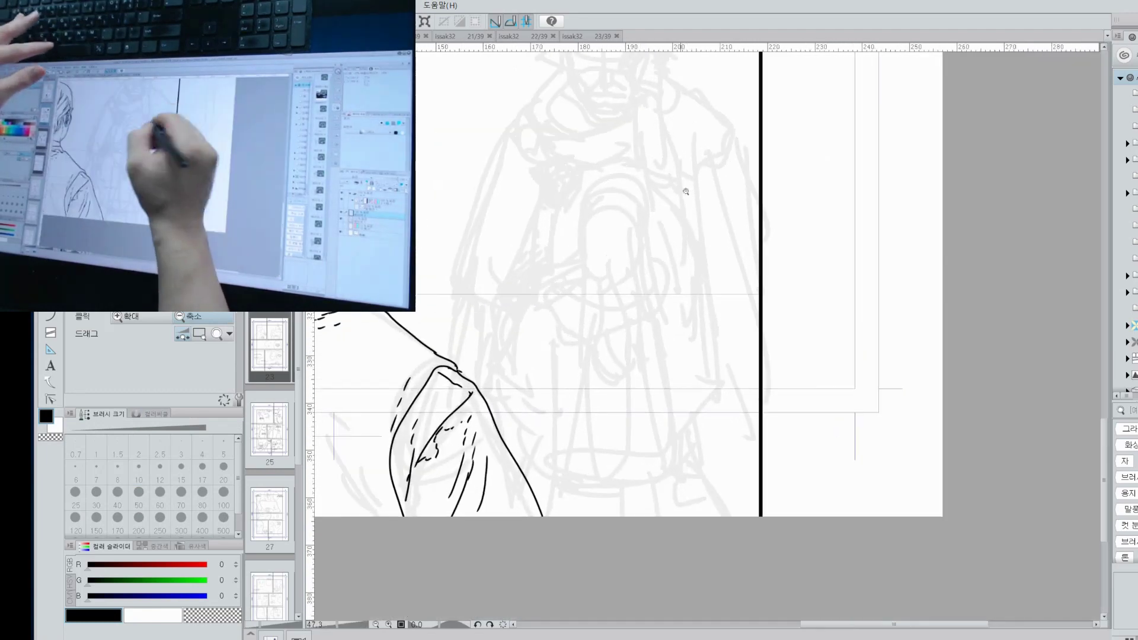
{"action": "key", "text": "p"}
{"action": "mouse_move", "coordinate": [585, 204]}
{"action": "left_mouse_down"}
{"action": "mouse_move", "coordinate": [580, 252]}
{"action": "mouse_move", "coordinate": [646, 254]}
{"action": "mouse_move", "coordinate": [566, 308]}
{"action": "mouse_move", "coordinate": [577, 361]}
{"action": "left_mouse_up"}
{"action": "left_click_drag", "start_coordinate": [603, 320], "coordinate": [592, 359]}
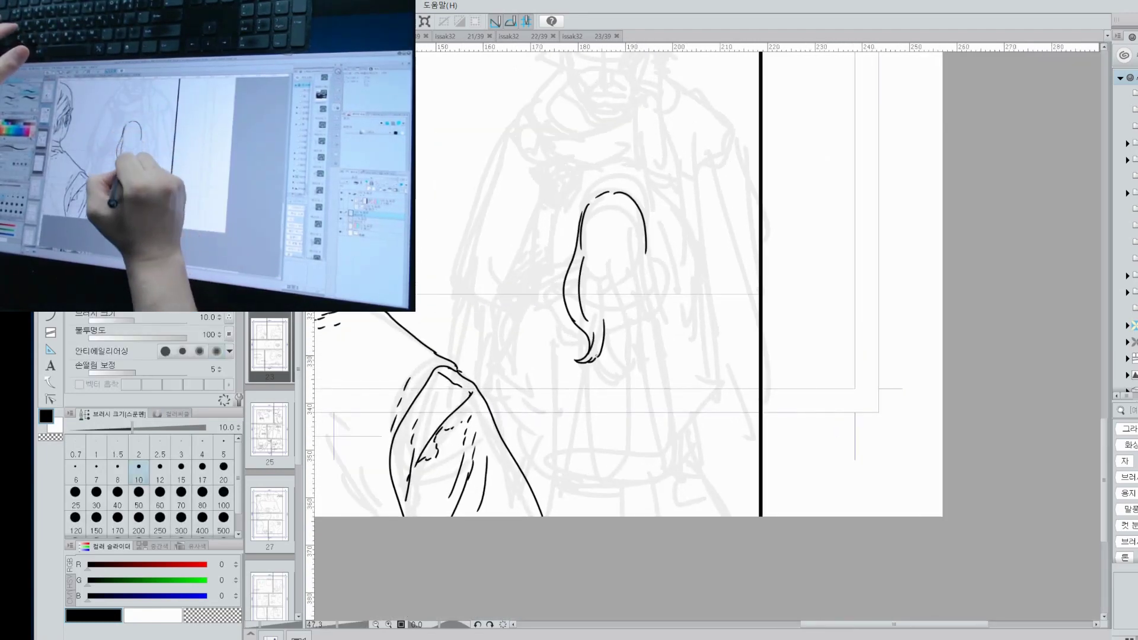
Draw the long wavy strands with curled ends down the back of the woman's hair.
{"action": "left_click_drag", "start_coordinate": [623, 244], "coordinate": [613, 394]}
{"action": "left_click_drag", "start_coordinate": [605, 346], "coordinate": [596, 379]}
{"action": "left_click_drag", "start_coordinate": [637, 228], "coordinate": [661, 359]}
{"action": "left_click_drag", "start_coordinate": [629, 268], "coordinate": [646, 350]}
{"action": "left_click_drag", "start_coordinate": [621, 267], "coordinate": [633, 403]}
{"action": "left_click_drag", "start_coordinate": [632, 293], "coordinate": [647, 347]}
{"action": "left_click_drag", "start_coordinate": [622, 274], "coordinate": [640, 330]}
{"action": "left_click_drag", "start_coordinate": [604, 261], "coordinate": [594, 297]}
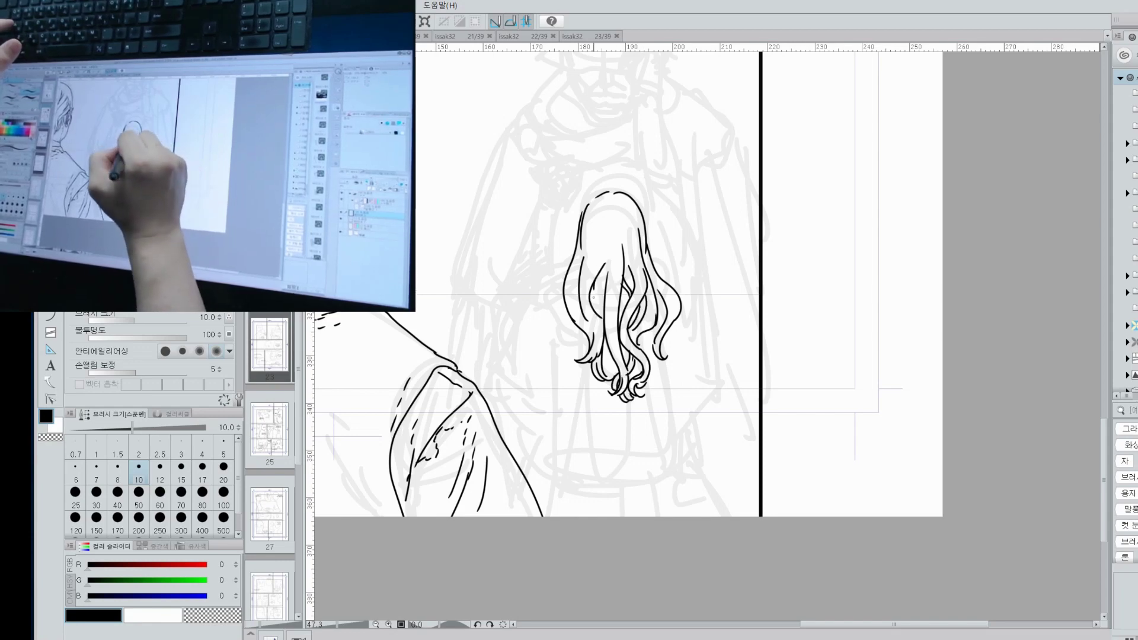
Thicken the woman's outer locks, add finer crown strands, and outline her near shoulder and back.
{"action": "left_click_drag", "start_coordinate": [578, 240], "coordinate": [557, 285]}
{"action": "left_click_drag", "start_coordinate": [655, 296], "coordinate": [675, 331]}
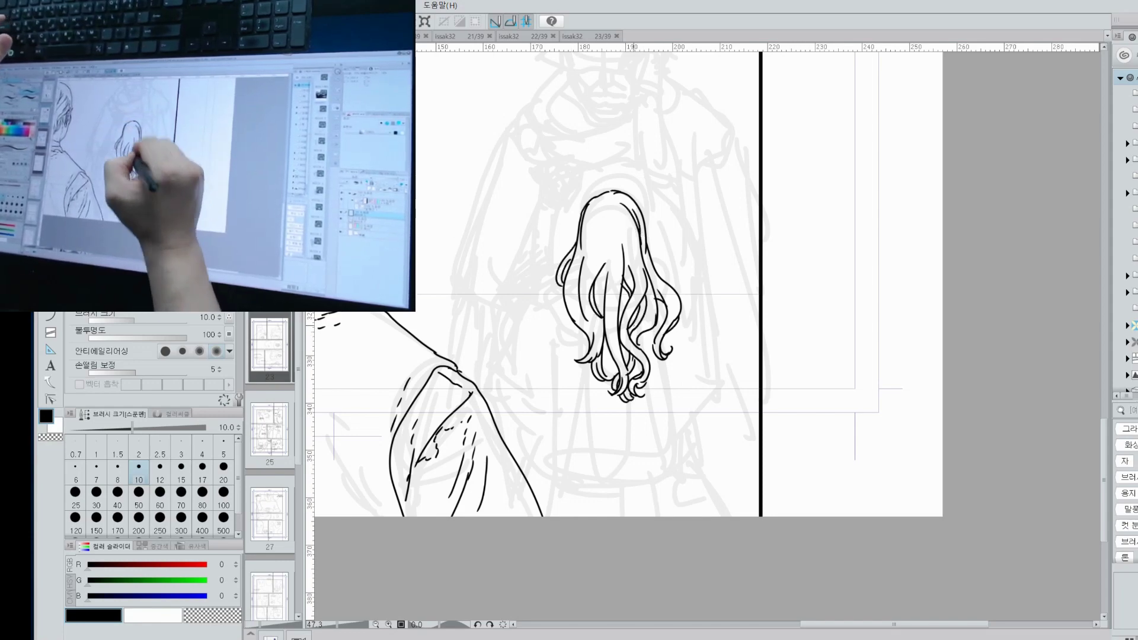
{"action": "mouse_move", "coordinate": [589, 234]}
{"action": "left_mouse_down"}
{"action": "mouse_move", "coordinate": [581, 267]}
{"action": "mouse_move", "coordinate": [505, 309]}
{"action": "mouse_move", "coordinate": [501, 389]}
{"action": "mouse_move", "coordinate": [681, 370]}
{"action": "left_mouse_up"}
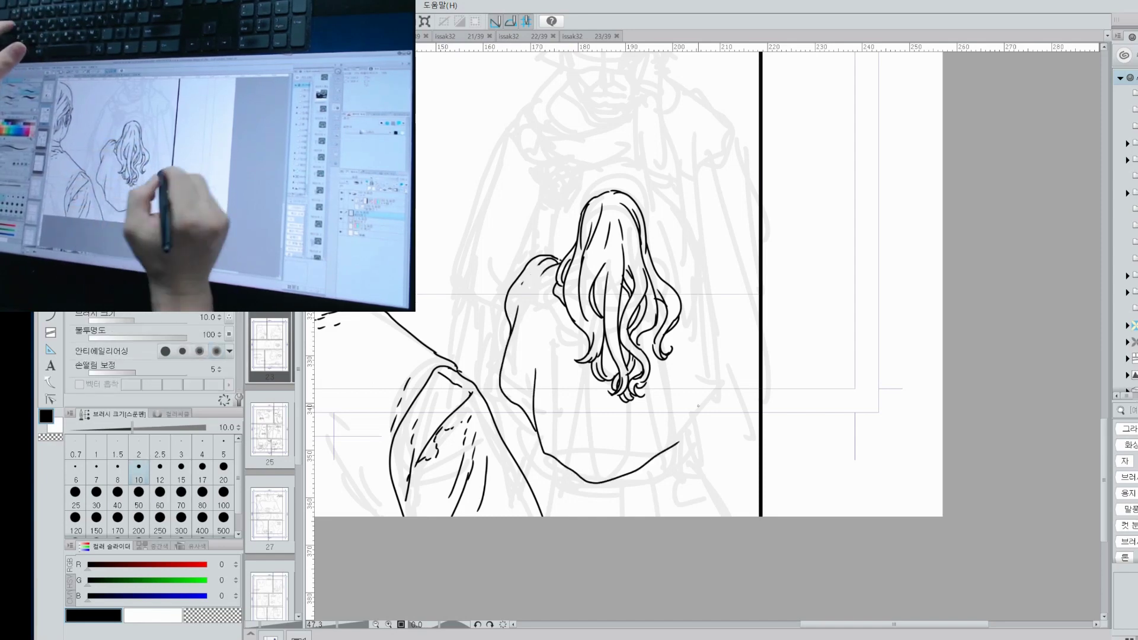
Redraw the lower edge of the woman's top higher on her back and outline her opposite shoulder and sleeve.
{"action": "key", "text": "ctrl+z"}
{"action": "left_click_drag", "start_coordinate": [536, 410], "coordinate": [689, 412]}
{"action": "key", "text": "ctrl+z"}
{"action": "left_click_drag", "start_coordinate": [504, 311], "coordinate": [580, 445]}
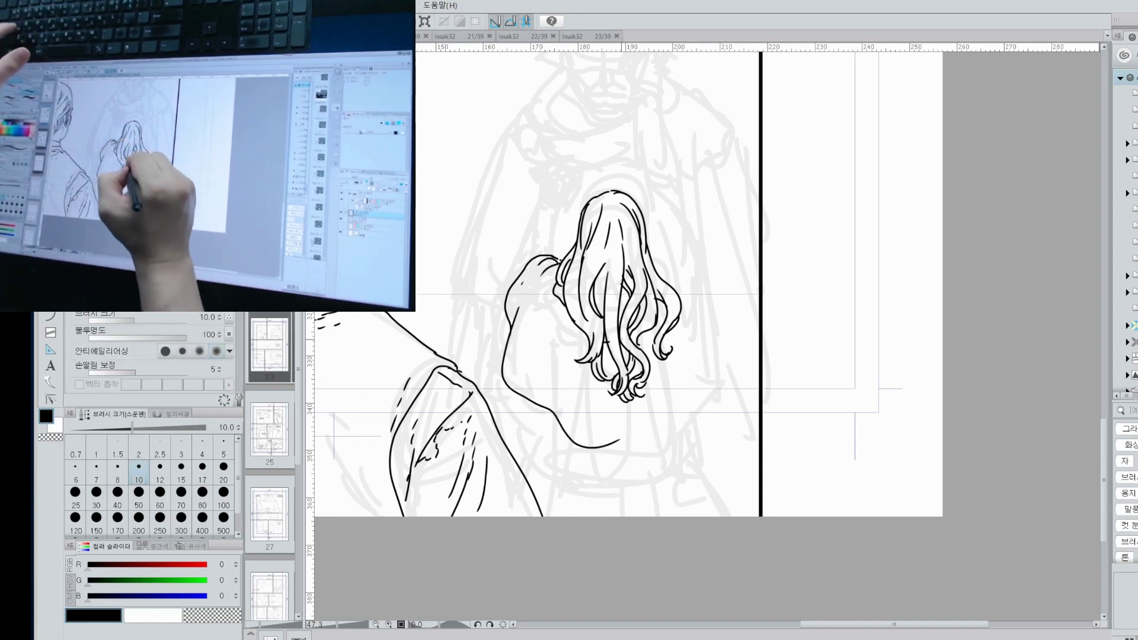
{"action": "mouse_move", "coordinate": [650, 224]}
{"action": "left_mouse_down"}
{"action": "mouse_move", "coordinate": [717, 308]}
{"action": "mouse_move", "coordinate": [682, 385]}
{"action": "mouse_move", "coordinate": [619, 442]}
{"action": "left_mouse_up"}
{"action": "key", "text": "ctrl+z"}
{"action": "left_click_drag", "start_coordinate": [652, 254], "coordinate": [680, 284]}
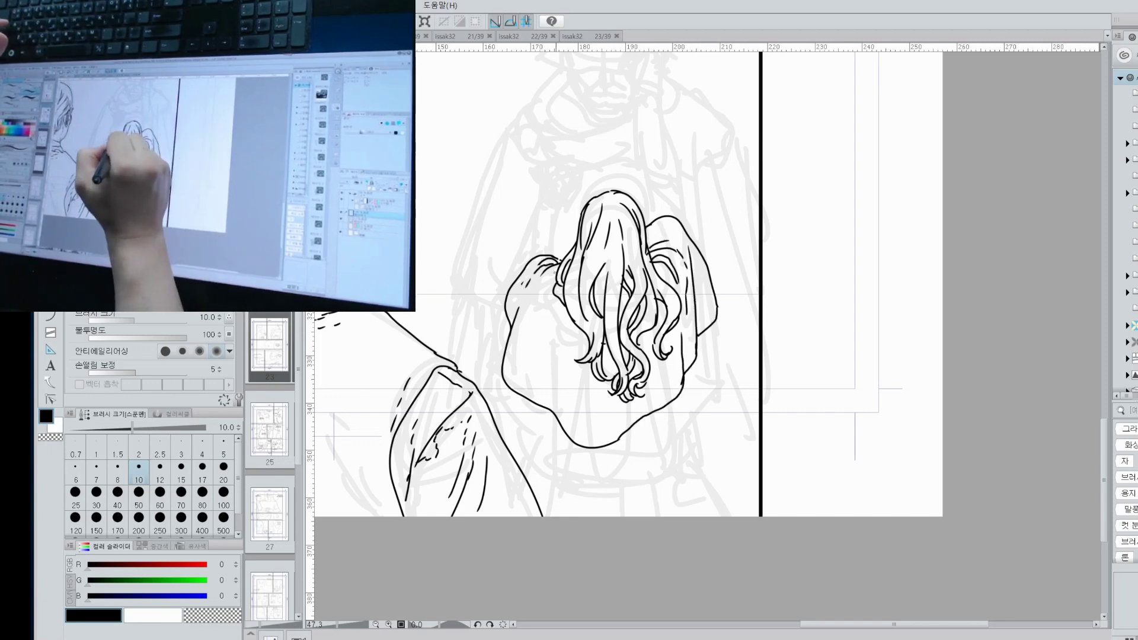
Ink the wide sash around the woman's waist below the edge of her top.
{"action": "key", "text": "ctrl+z"}
{"action": "key", "text": "ctrl+z"}
{"action": "left_click_drag", "start_coordinate": [553, 415], "coordinate": [679, 469]}
{"action": "left_click_drag", "start_coordinate": [672, 402], "coordinate": [681, 457]}
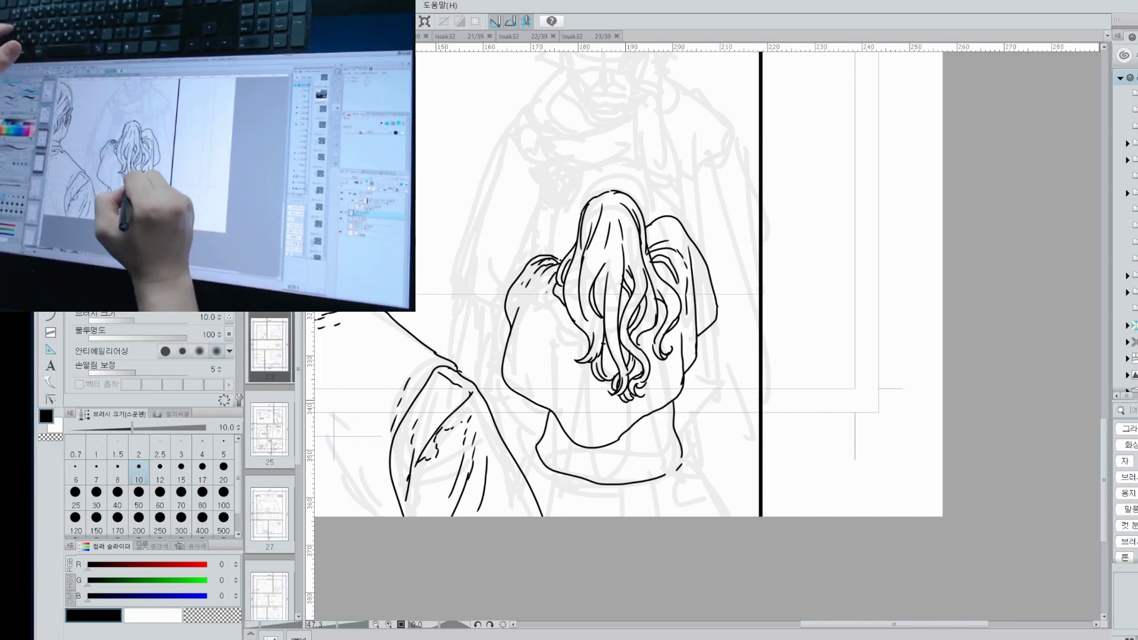
{"action": "left_click_drag", "start_coordinate": [620, 398], "coordinate": [625, 440]}
Ink the woman's two raised arms with their sleeves, cuffs and open hands.
{"action": "mouse_move", "coordinate": [592, 195]}
{"action": "left_mouse_down"}
{"action": "mouse_move", "coordinate": [590, 304]}
{"action": "mouse_move", "coordinate": [557, 311]}
{"action": "left_mouse_up"}
{"action": "left_click_drag", "start_coordinate": [592, 237], "coordinate": [591, 311]}
{"action": "mouse_move", "coordinate": [531, 309]}
{"action": "left_mouse_down"}
{"action": "mouse_move", "coordinate": [538, 332]}
{"action": "mouse_move", "coordinate": [569, 341]}
{"action": "left_mouse_up"}
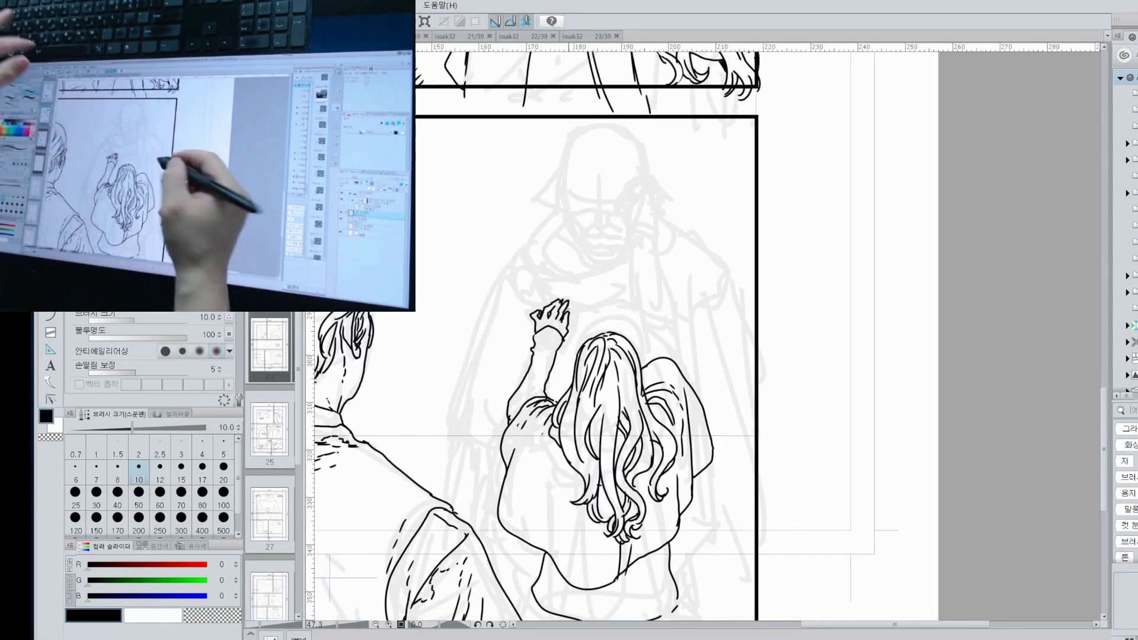
{"action": "left_click_drag", "start_coordinate": [593, 237], "coordinate": [567, 307]}
{"action": "mouse_move", "coordinate": [603, 306]}
{"action": "left_mouse_down"}
{"action": "mouse_move", "coordinate": [630, 299]}
{"action": "mouse_move", "coordinate": [615, 388]}
{"action": "left_mouse_up"}
{"action": "left_click_drag", "start_coordinate": [627, 306], "coordinate": [644, 377]}
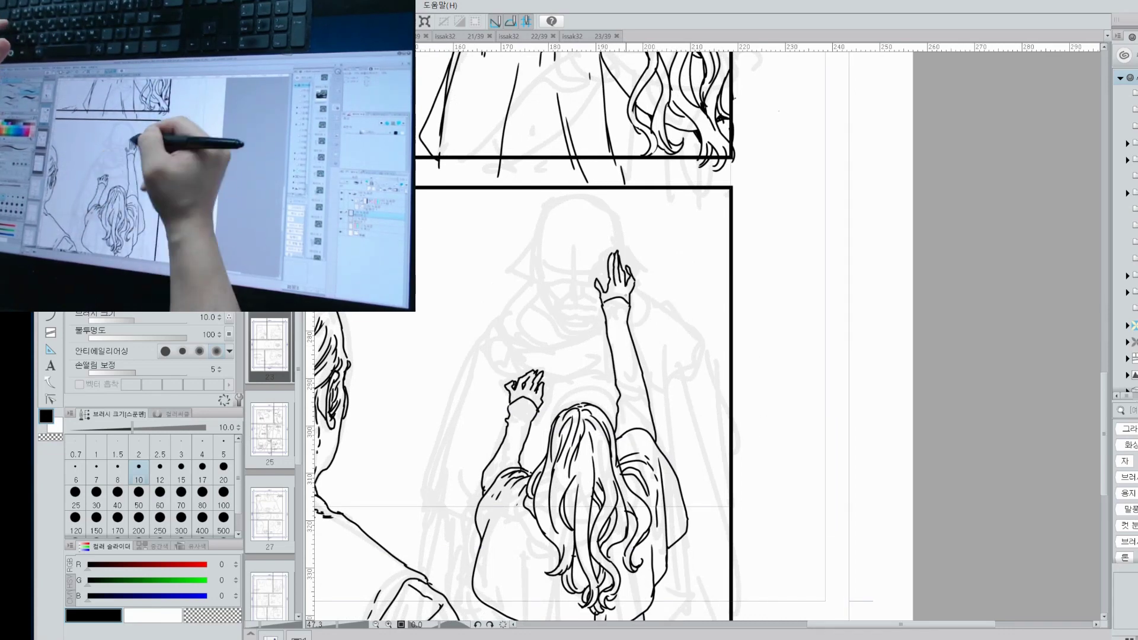
Erase the sleeve line at the higher raised wrist and ink gathered cuff creases and sleeve folds.
{"action": "key", "text": "e"}
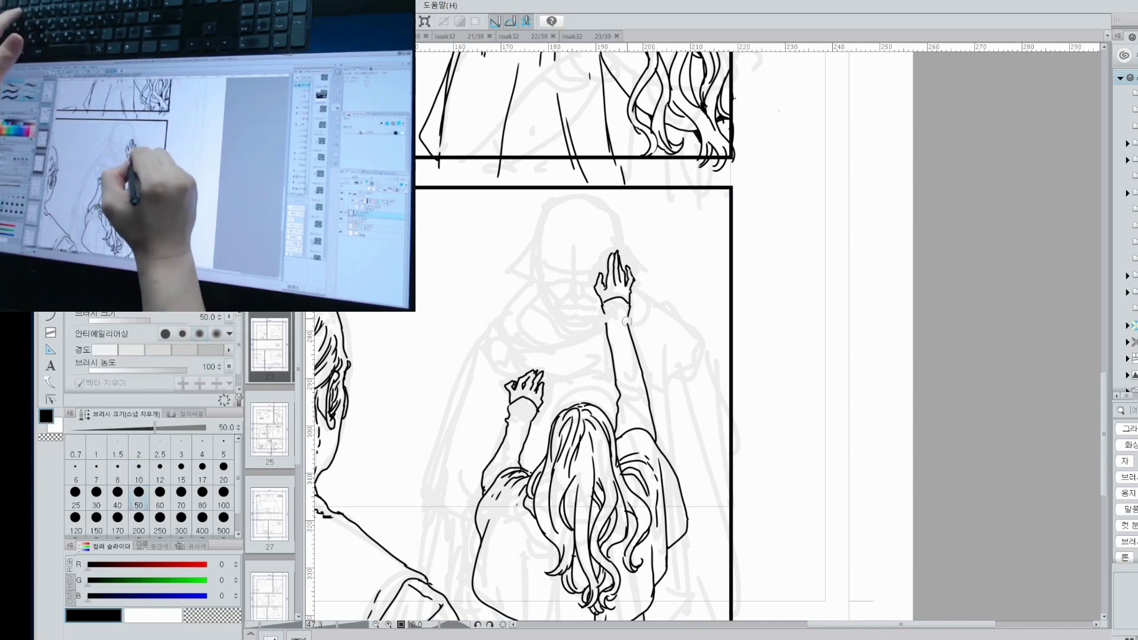
{"action": "key", "text": "p"}
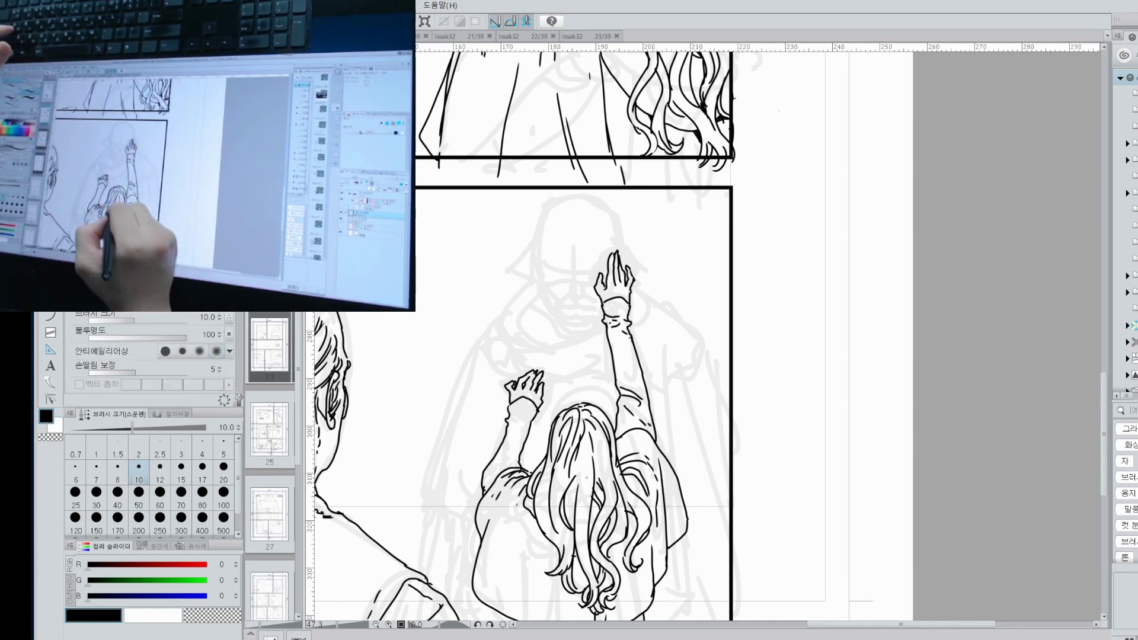
{"action": "left_click_drag", "start_coordinate": [536, 524], "coordinate": [541, 415]}
Add diagonal folds to the woman's sash and ink the skirt lines down to the page edge.
{"action": "scroll", "coordinate": [541, 415], "scroll_direction": "down", "scroll_amount": 2}
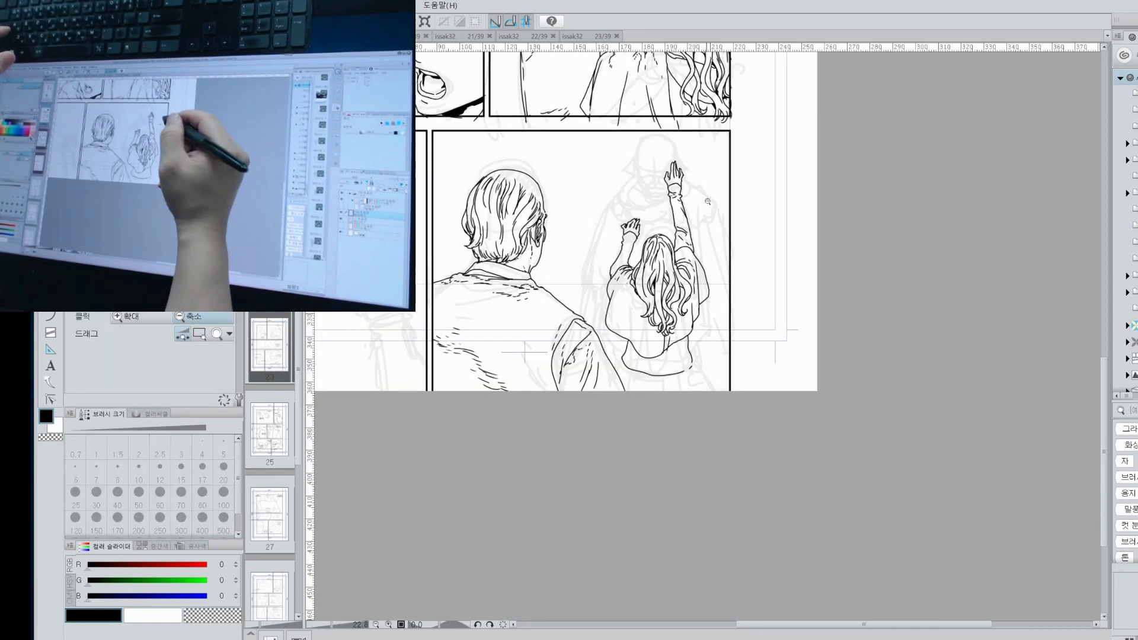
{"action": "scroll", "coordinate": [593, 415], "scroll_direction": "up", "scroll_amount": 3}
{"action": "left_click_drag", "start_coordinate": [622, 431], "coordinate": [548, 479]}
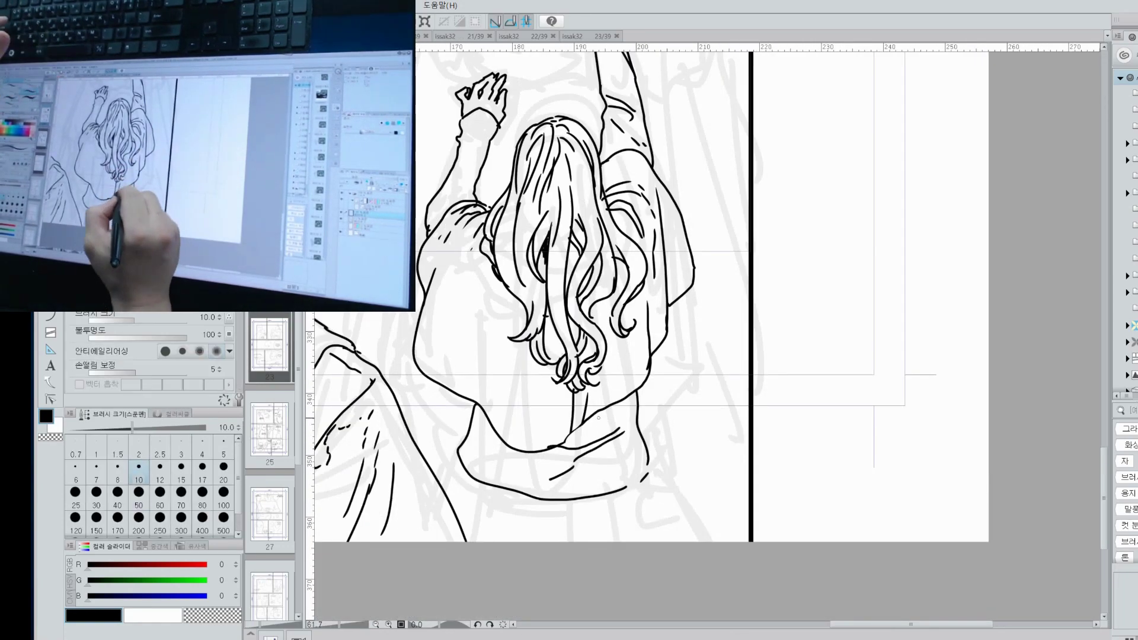
{"action": "mouse_move", "coordinate": [628, 428]}
{"action": "left_mouse_down"}
{"action": "mouse_move", "coordinate": [612, 475]}
{"action": "mouse_move", "coordinate": [651, 495]}
{"action": "left_mouse_up"}
{"action": "left_click_drag", "start_coordinate": [486, 488], "coordinate": [480, 540]}
{"action": "left_click_drag", "start_coordinate": [649, 464], "coordinate": [668, 540]}
{"action": "left_click_drag", "start_coordinate": [632, 491], "coordinate": [635, 541]}
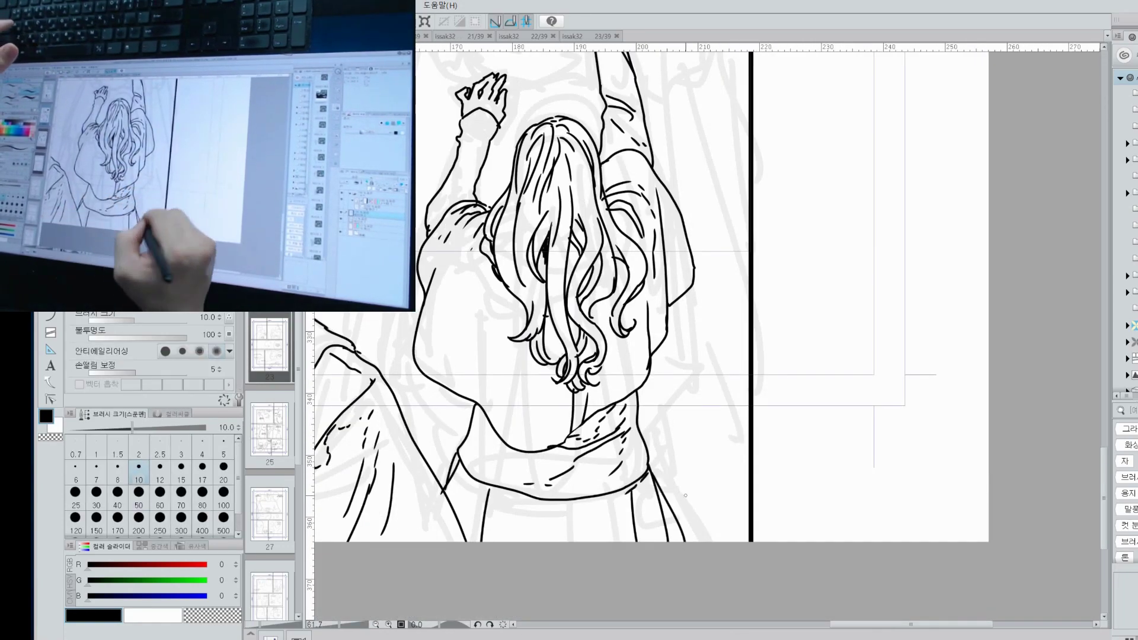
Outline the facing man's brimmed hat behind the woman's raised hand and fill it solid black.
{"action": "scroll", "coordinate": [578, 339], "scroll_direction": "up", "scroll_amount": 5}
{"action": "mouse_move", "coordinate": [541, 289]}
{"action": "left_mouse_down"}
{"action": "mouse_move", "coordinate": [639, 322]}
{"action": "mouse_move", "coordinate": [587, 376]}
{"action": "left_mouse_up"}
{"action": "left_click_drag", "start_coordinate": [640, 323], "coordinate": [607, 374]}
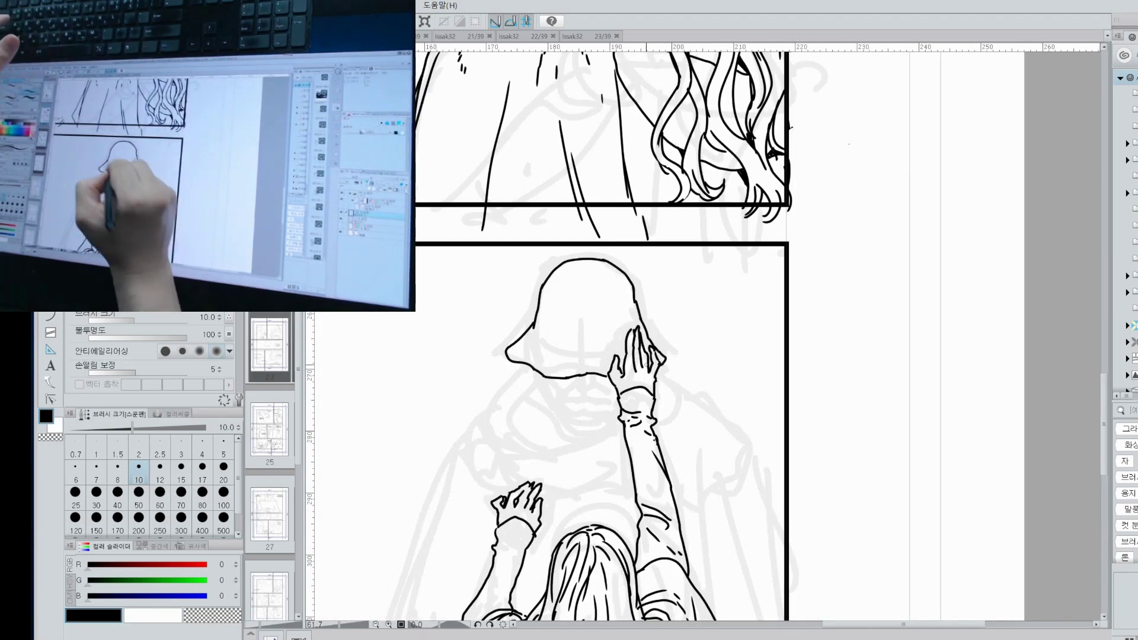
{"action": "left_click_drag", "start_coordinate": [504, 357], "coordinate": [585, 373]}
{"action": "mouse_move", "coordinate": [536, 320]}
{"action": "left_mouse_down"}
{"action": "mouse_move", "coordinate": [584, 336]}
{"action": "mouse_move", "coordinate": [566, 355]}
{"action": "mouse_move", "coordinate": [607, 278]}
{"action": "left_mouse_up"}
{"action": "key", "text": "g"}
{"action": "left_click", "coordinate": [581, 308]}
{"action": "key", "text": "p"}
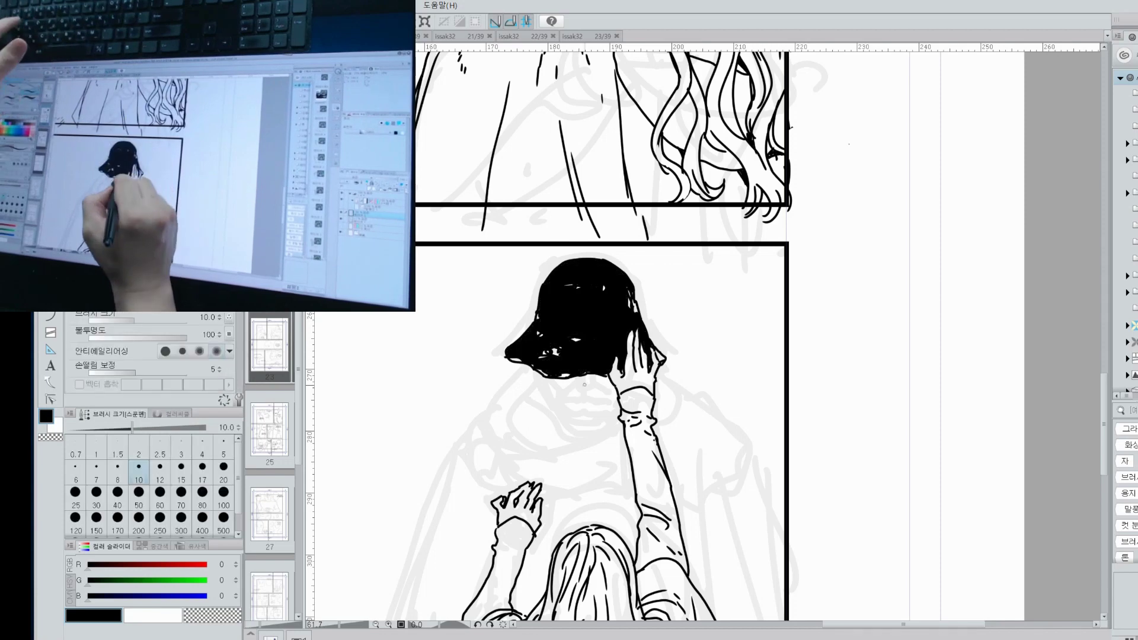
Ink the man's mouth, moustache and dense dark beard below the hat brim.
{"action": "mouse_move", "coordinate": [573, 393]}
{"action": "left_mouse_down"}
{"action": "mouse_move", "coordinate": [604, 394]}
{"action": "mouse_move", "coordinate": [591, 430]}
{"action": "left_mouse_up"}
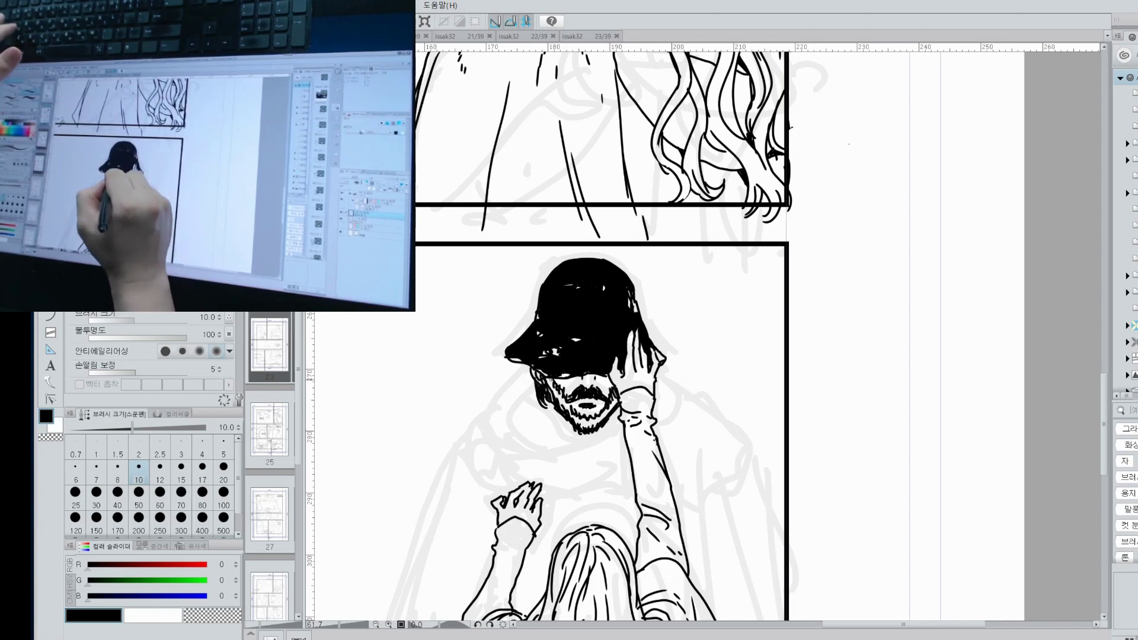
{"action": "left_click_drag", "start_coordinate": [612, 391], "coordinate": [616, 430]}
Outline the ragged-edged scarf around the man's neck and over both shoulders.
{"action": "left_click_drag", "start_coordinate": [530, 382], "coordinate": [614, 466]}
{"action": "mouse_move", "coordinate": [532, 378]}
{"action": "left_mouse_down"}
{"action": "mouse_move", "coordinate": [474, 472]}
{"action": "mouse_move", "coordinate": [518, 487]}
{"action": "left_mouse_up"}
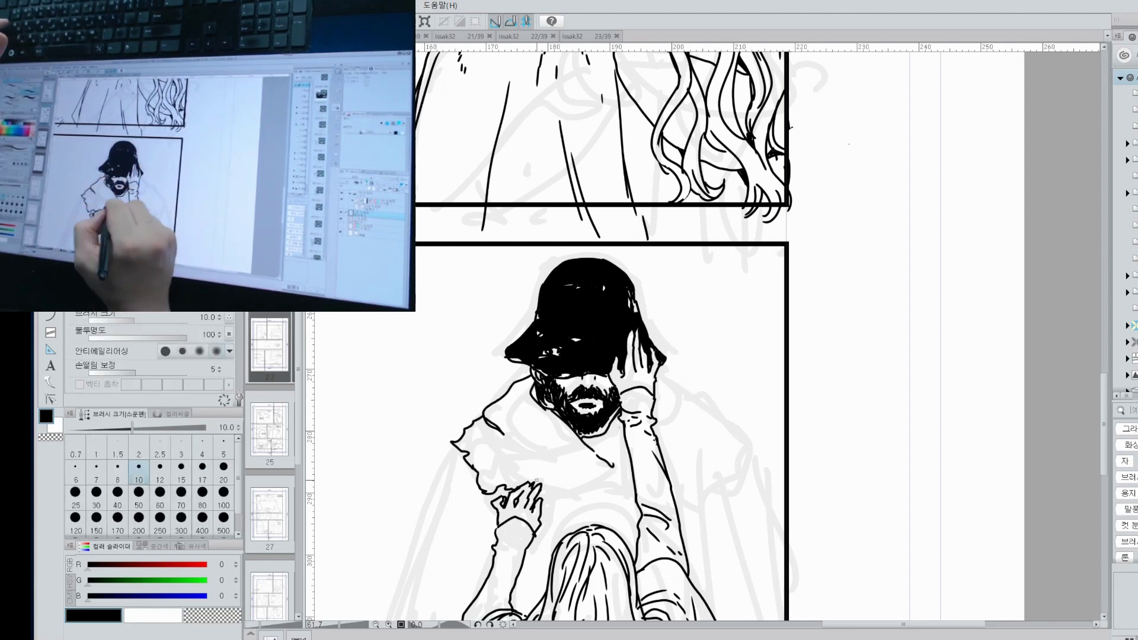
{"action": "left_click_drag", "start_coordinate": [507, 441], "coordinate": [610, 468]}
{"action": "left_click_drag", "start_coordinate": [714, 406], "coordinate": [678, 462]}
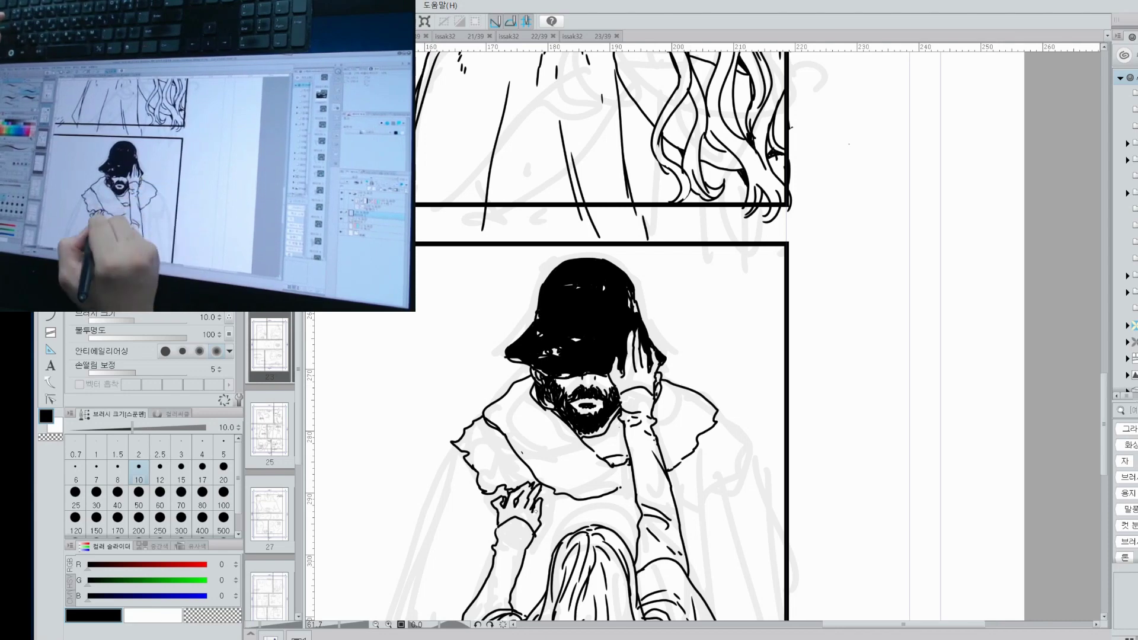
{"action": "left_click_drag", "start_coordinate": [601, 485], "coordinate": [638, 505]}
Add draped folds and short crease marks across the man's scarf.
{"action": "left_click_drag", "start_coordinate": [655, 398], "coordinate": [675, 438]}
{"action": "left_click_drag", "start_coordinate": [525, 401], "coordinate": [560, 461]}
{"action": "left_click_drag", "start_coordinate": [541, 443], "coordinate": [575, 474]}
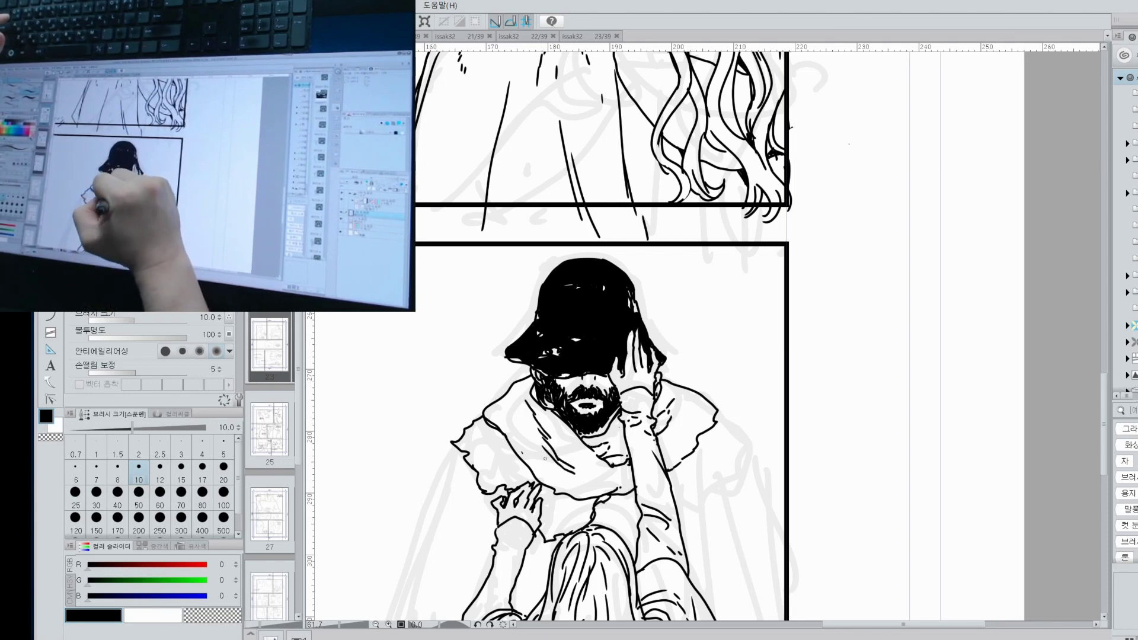
{"action": "left_click_drag", "start_coordinate": [685, 425], "coordinate": [675, 466]}
{"action": "left_click_drag", "start_coordinate": [560, 437], "coordinate": [570, 449]}
{"action": "left_click_drag", "start_coordinate": [495, 440], "coordinate": [518, 463]}
{"action": "left_click_drag", "start_coordinate": [513, 460], "coordinate": [525, 475]}
Ink the man's cloak beside the woman's lower raised hand, with long folds, a ragged hem and chest lines.
{"action": "left_click_drag", "start_coordinate": [592, 414], "coordinate": [571, 267]}
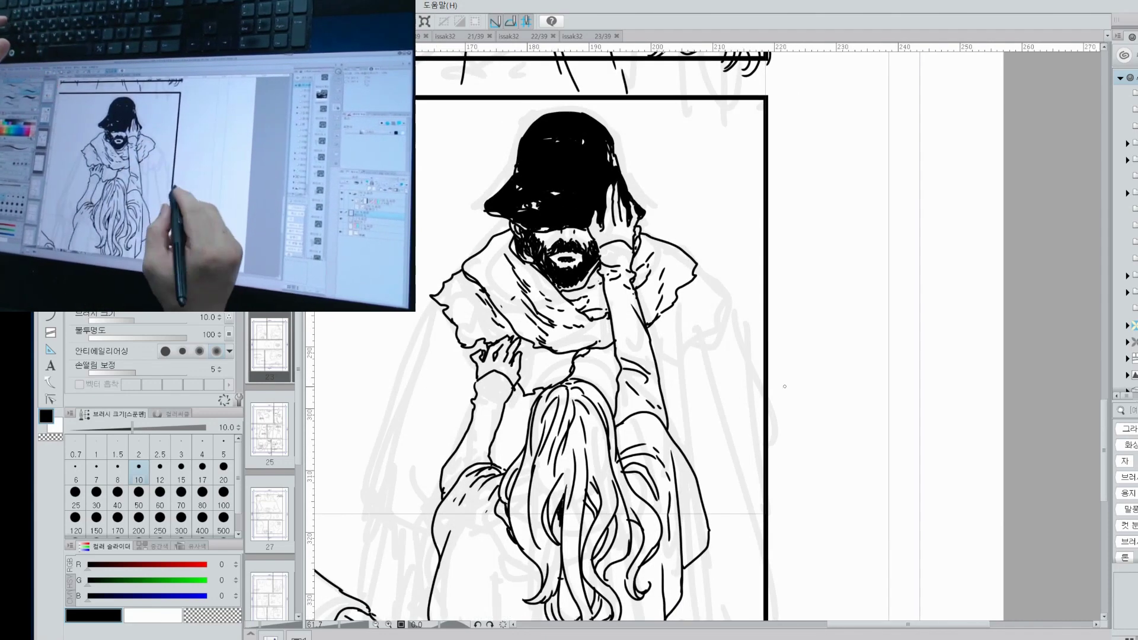
{"action": "left_click_drag", "start_coordinate": [407, 349], "coordinate": [370, 495]}
{"action": "left_click_drag", "start_coordinate": [461, 356], "coordinate": [443, 463]}
{"action": "left_click_drag", "start_coordinate": [449, 380], "coordinate": [419, 550]}
{"action": "left_click_drag", "start_coordinate": [422, 478], "coordinate": [380, 544]}
{"action": "left_click_drag", "start_coordinate": [422, 386], "coordinate": [392, 521]}
{"action": "left_click_drag", "start_coordinate": [383, 496], "coordinate": [358, 597]}
{"action": "left_click_drag", "start_coordinate": [402, 518], "coordinate": [380, 593]}
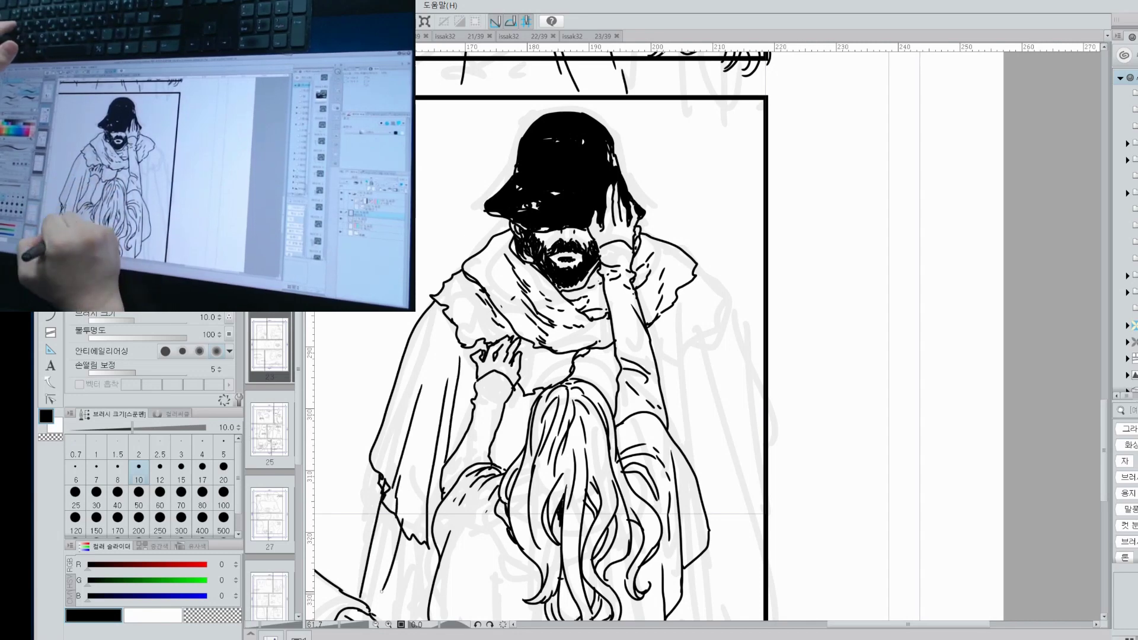
{"action": "left_click_drag", "start_coordinate": [605, 349], "coordinate": [610, 411]}
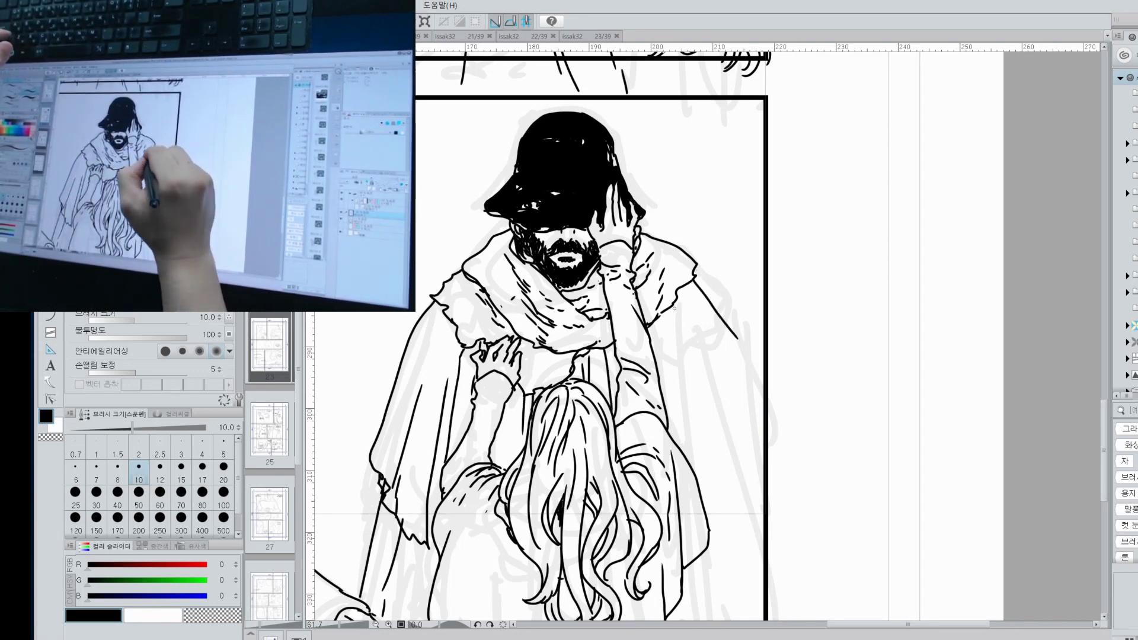
Outline the man's cloak on the side next to the panel border and give it a ragged lower hem.
{"action": "mouse_move", "coordinate": [697, 270]}
{"action": "left_mouse_down"}
{"action": "mouse_move", "coordinate": [727, 330]}
{"action": "mouse_move", "coordinate": [779, 502]}
{"action": "left_mouse_up"}
{"action": "left_click_drag", "start_coordinate": [711, 475], "coordinate": [695, 370]}
{"action": "left_click_drag", "start_coordinate": [750, 401], "coordinate": [693, 439]}
Draw a stitched patch and short broken fold marks on the cloak side near the panel border.
{"action": "left_click_drag", "start_coordinate": [648, 207], "coordinate": [691, 305]}
{"action": "mouse_move", "coordinate": [690, 260]}
{"action": "left_mouse_down"}
{"action": "mouse_move", "coordinate": [725, 305]}
{"action": "mouse_move", "coordinate": [701, 350]}
{"action": "left_mouse_up"}
{"action": "left_click_drag", "start_coordinate": [702, 376], "coordinate": [692, 414]}
{"action": "left_click_drag", "start_coordinate": [687, 339], "coordinate": [675, 365]}
{"action": "left_click_drag", "start_coordinate": [722, 391], "coordinate": [702, 429]}
{"action": "left_click_drag", "start_coordinate": [674, 282], "coordinate": [670, 311]}
{"action": "left_click_drag", "start_coordinate": [647, 216], "coordinate": [652, 277]}
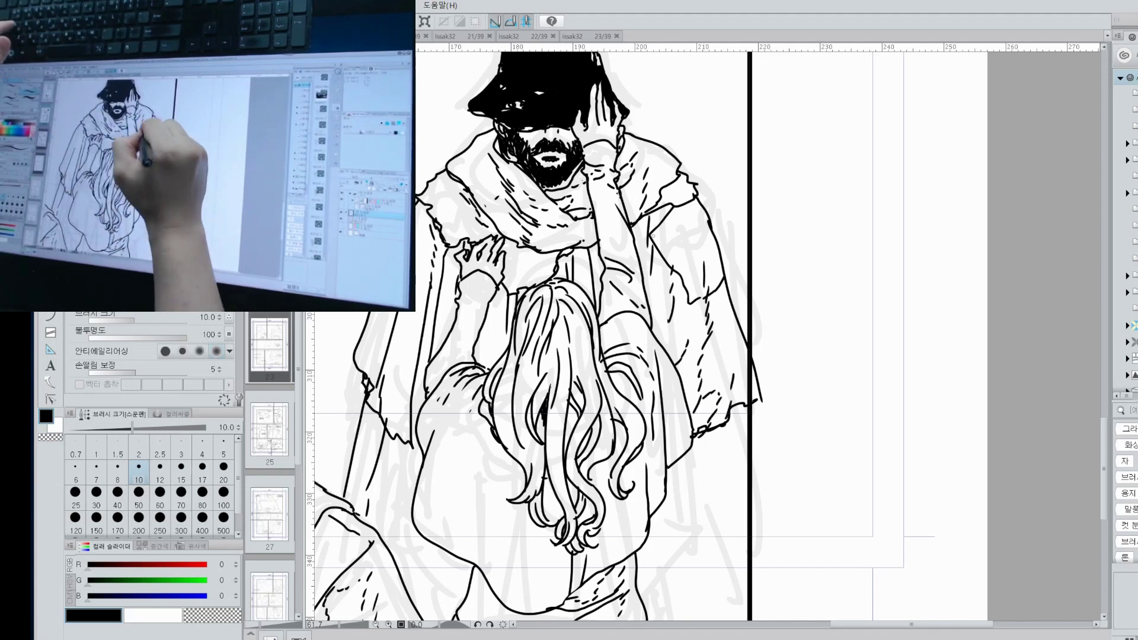
Close off the area under the cloak's ragged hem near the back-facing man and fill it black.
{"action": "left_click_drag", "start_coordinate": [382, 409], "coordinate": [370, 459]}
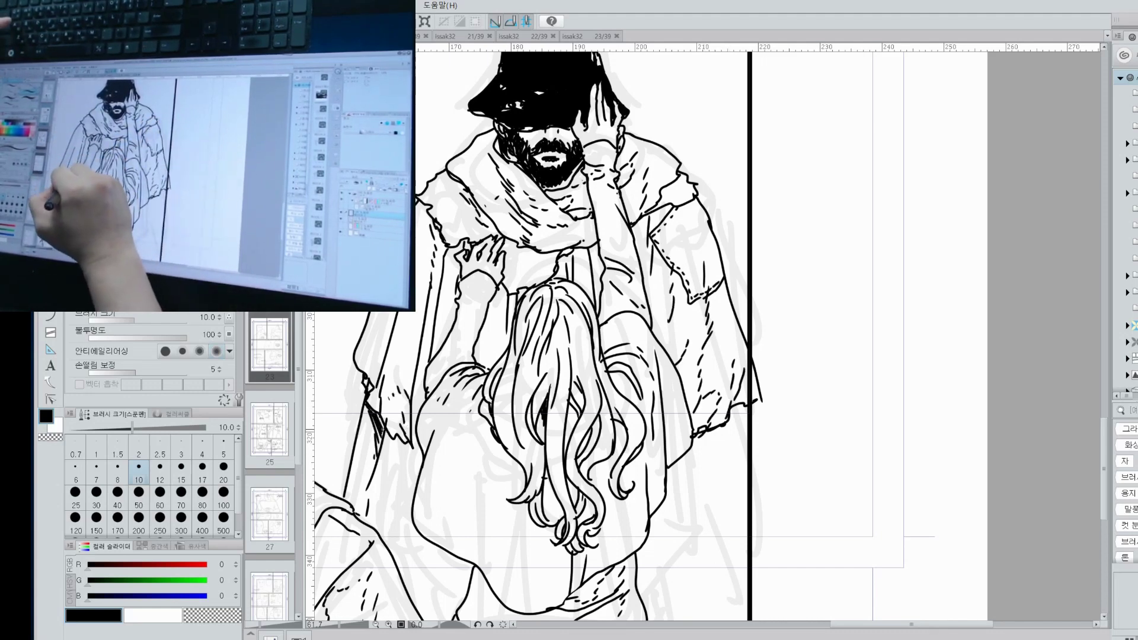
{"action": "key", "text": "g"}
{"action": "left_click", "coordinate": [406, 451]}
Draw long vertical garment folds beneath the cloak hem, between the woman and the panel border.
{"action": "left_click_drag", "start_coordinate": [721, 515], "coordinate": [661, 468]}
{"action": "key", "text": "p"}
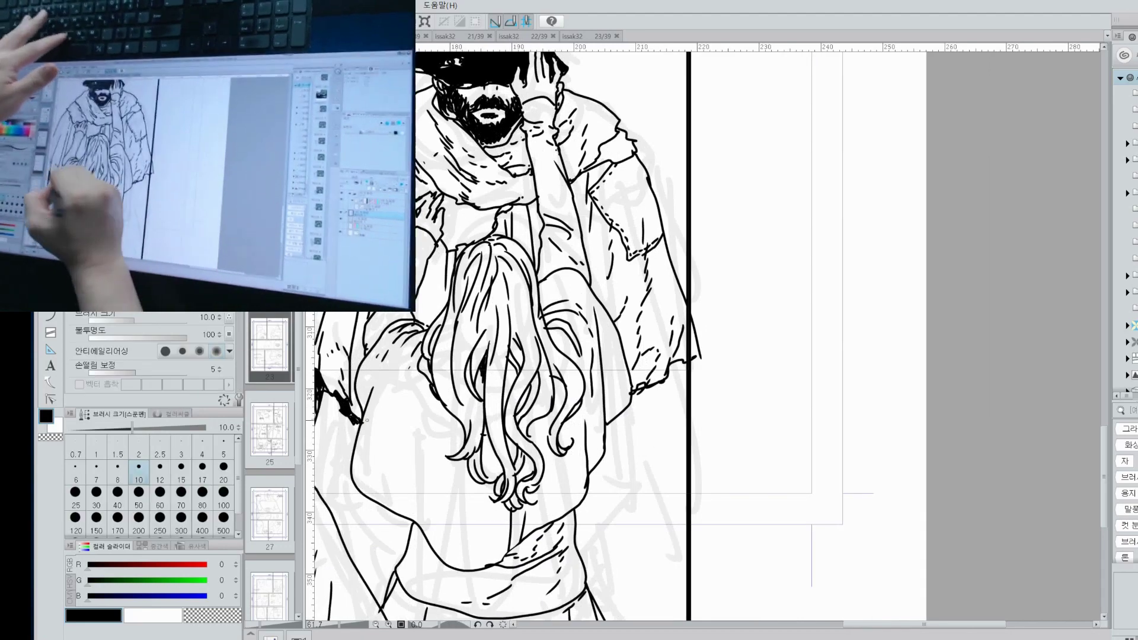
{"action": "left_click_drag", "start_coordinate": [632, 412], "coordinate": [637, 560]}
{"action": "left_click_drag", "start_coordinate": [611, 418], "coordinate": [613, 580]}
{"action": "left_click_drag", "start_coordinate": [599, 501], "coordinate": [595, 574]}
{"action": "left_click_drag", "start_coordinate": [578, 507], "coordinate": [585, 540]}
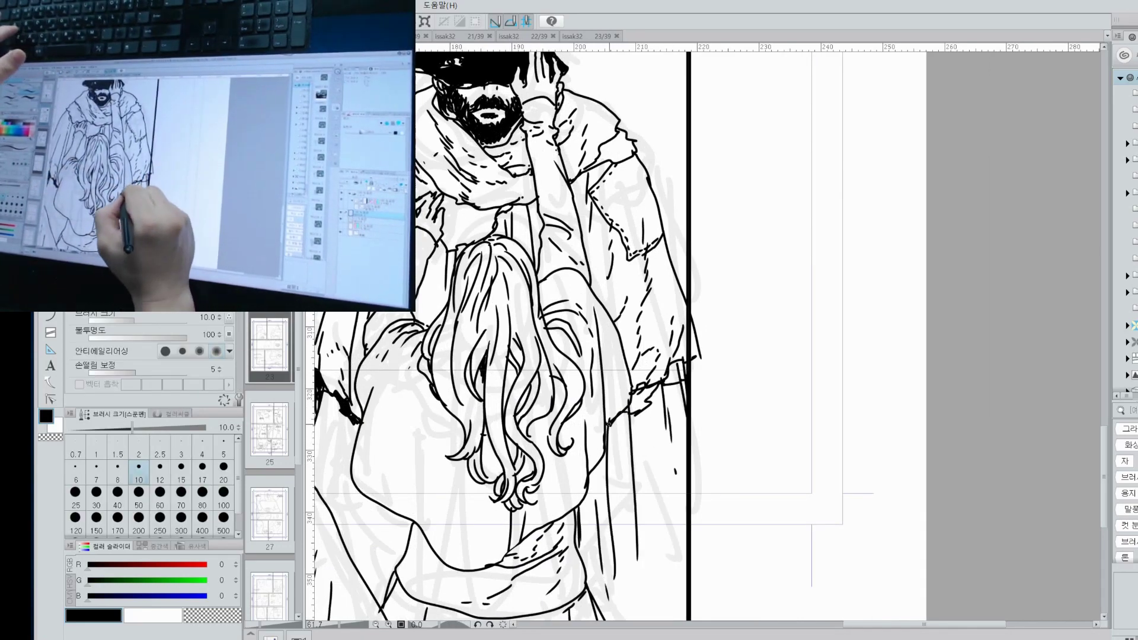
In the neighbouring hand panel, outline the outermost finger and side of the hand to the wrist, and mark the finger bases with short dashes.
{"action": "key", "text": "ctrl+space"}
{"action": "mouse_move", "coordinate": [600, 468]}
{"action": "left_mouse_down"}
{"action": "mouse_move", "coordinate": [551, 465]}
{"action": "mouse_move", "coordinate": [611, 461]}
{"action": "left_mouse_up"}
{"action": "mouse_move", "coordinate": [436, 256]}
{"action": "left_mouse_down"}
{"action": "mouse_move", "coordinate": [458, 237]}
{"action": "mouse_move", "coordinate": [482, 307]}
{"action": "left_mouse_up"}
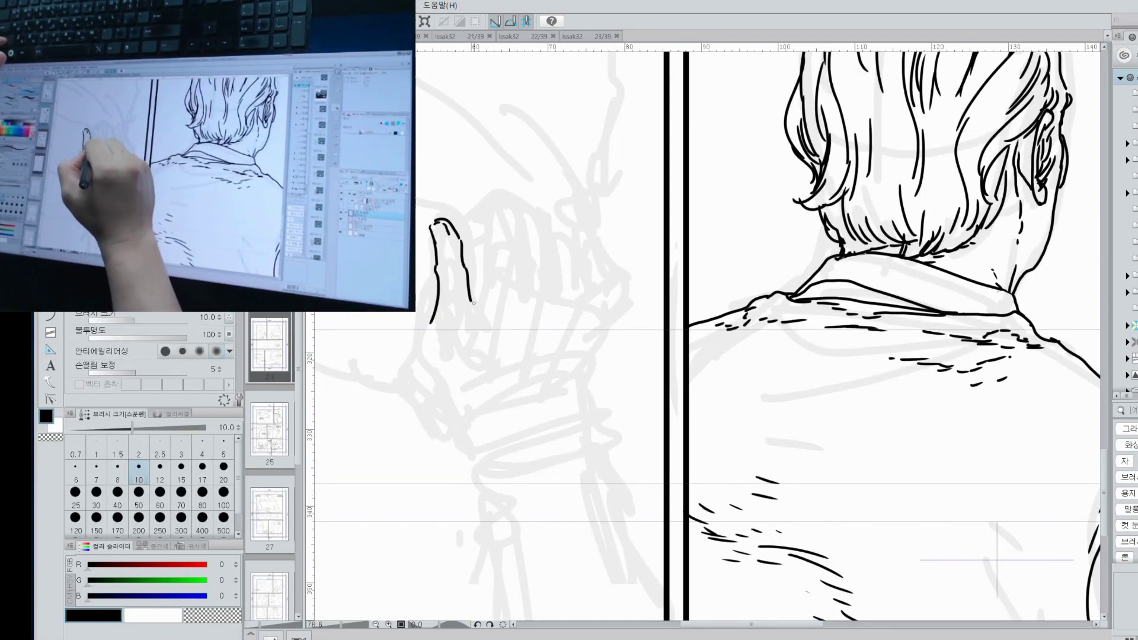
{"action": "left_click_drag", "start_coordinate": [436, 225], "coordinate": [468, 426]}
{"action": "left_click_drag", "start_coordinate": [503, 273], "coordinate": [484, 300]}
{"action": "left_click_drag", "start_coordinate": [562, 285], "coordinate": [565, 295]}
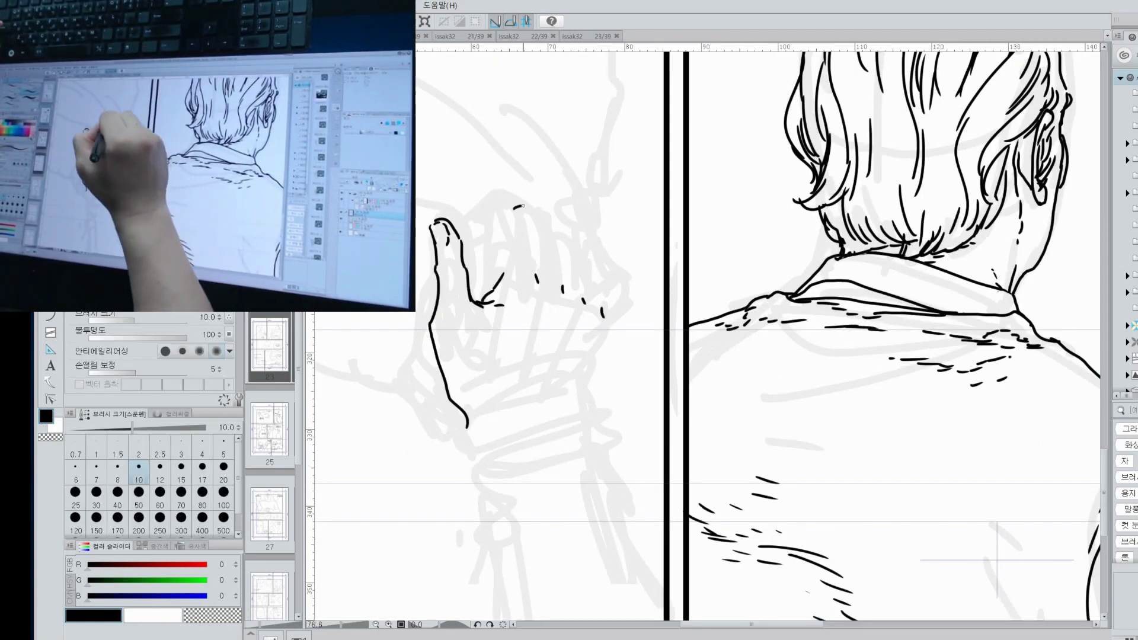
Draw the hand's middle fingers with bent tips, separating lines and small fingernail strokes.
{"action": "left_click_drag", "start_coordinate": [532, 205], "coordinate": [535, 264]}
{"action": "mouse_move", "coordinate": [506, 219]}
{"action": "left_mouse_down"}
{"action": "mouse_move", "coordinate": [503, 278]}
{"action": "mouse_move", "coordinate": [522, 203]}
{"action": "mouse_move", "coordinate": [477, 194]}
{"action": "mouse_move", "coordinate": [512, 197]}
{"action": "mouse_move", "coordinate": [565, 282]}
{"action": "left_mouse_up"}
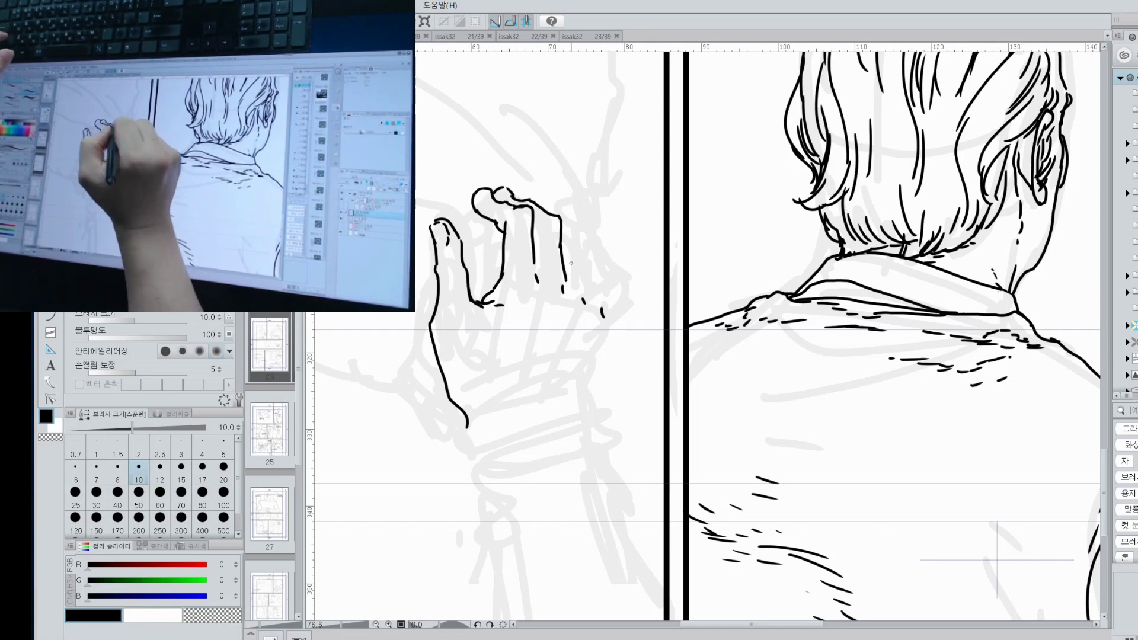
{"action": "left_click_drag", "start_coordinate": [478, 205], "coordinate": [490, 185]}
{"action": "mouse_move", "coordinate": [493, 186]}
{"action": "left_mouse_down"}
{"action": "mouse_move", "coordinate": [510, 200]}
{"action": "mouse_move", "coordinate": [508, 184]}
{"action": "left_mouse_up"}
{"action": "left_click_drag", "start_coordinate": [484, 194], "coordinate": [498, 186]}
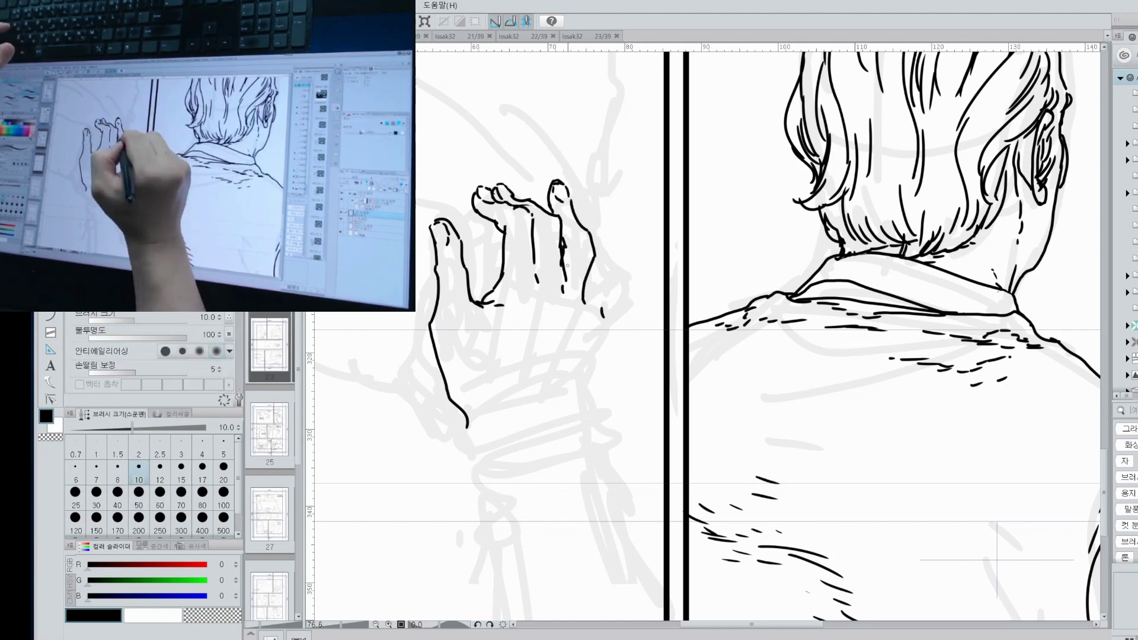
Undo the last stroke, then draw the bent digit nearest the panel border and the hand's edge down to the wrist.
{"action": "key", "text": "ctrl+z"}
{"action": "left_click_drag", "start_coordinate": [623, 290], "coordinate": [609, 230]}
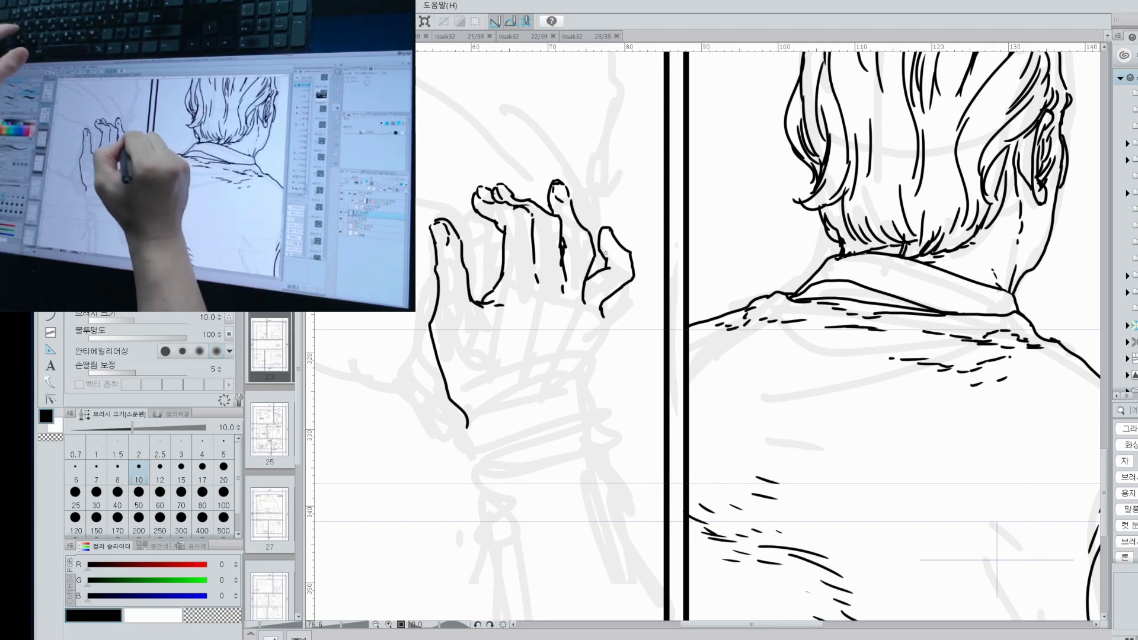
{"action": "left_click_drag", "start_coordinate": [631, 284], "coordinate": [570, 372]}
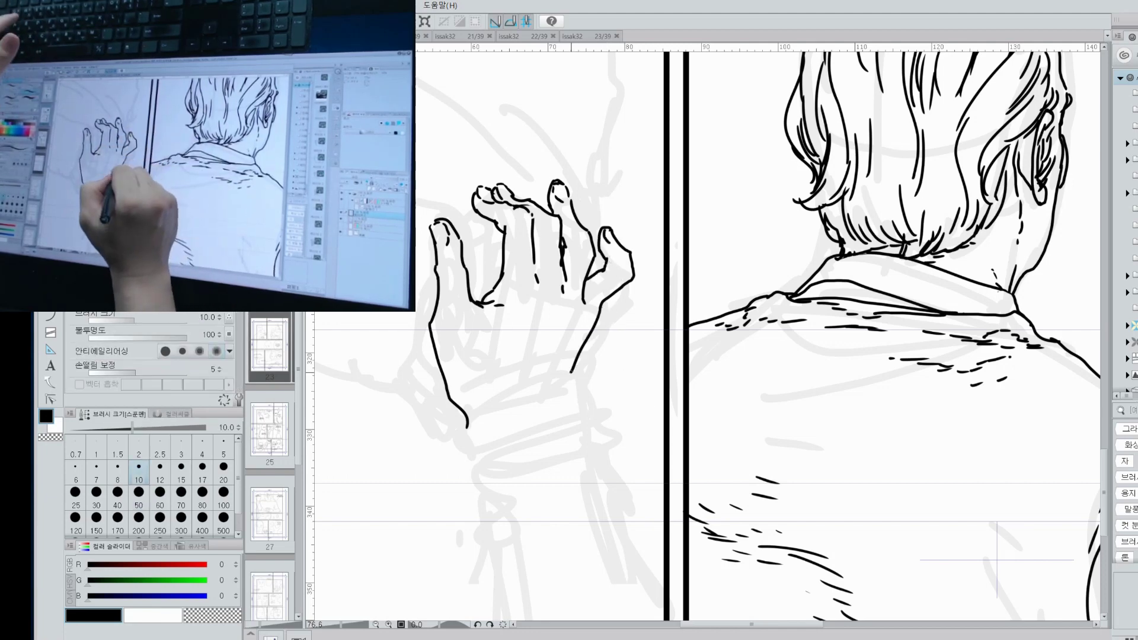
Draw the sleeve cuff around the wrist with its crumpled sides, and erase the stray hand line inside the cuff.
{"action": "mouse_move", "coordinate": [445, 391]}
{"action": "left_mouse_down"}
{"action": "mouse_move", "coordinate": [522, 354]}
{"action": "mouse_move", "coordinate": [584, 371]}
{"action": "left_mouse_up"}
{"action": "left_click_drag", "start_coordinate": [445, 388], "coordinate": [478, 471]}
{"action": "left_click_drag", "start_coordinate": [479, 442], "coordinate": [515, 425]}
{"action": "left_click_drag", "start_coordinate": [572, 367], "coordinate": [579, 426]}
{"action": "key", "text": "e"}
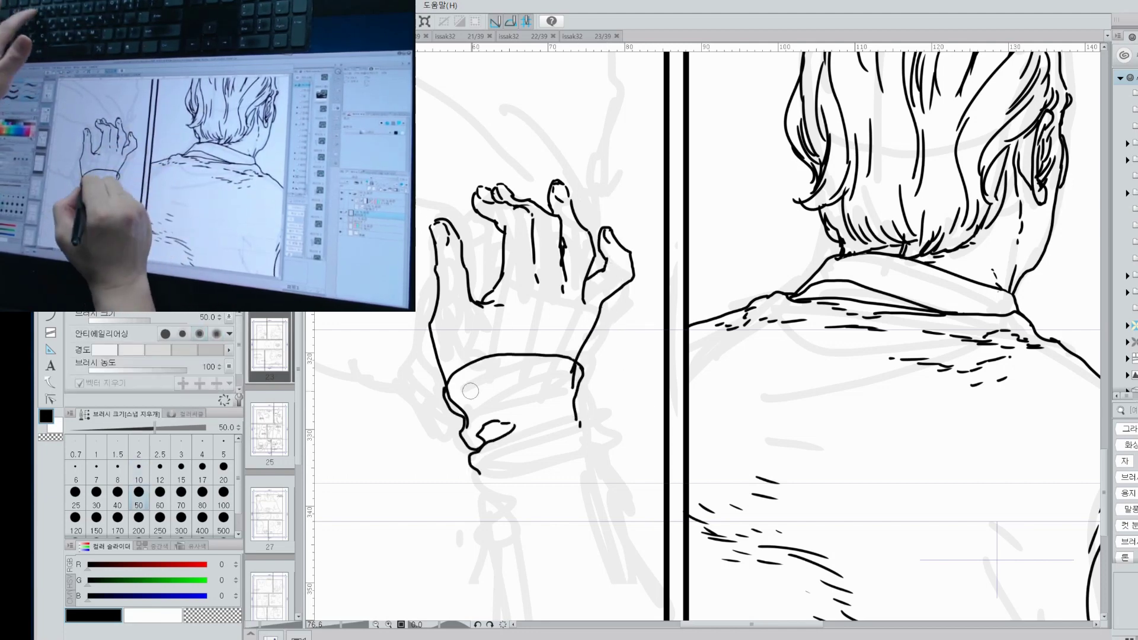
{"action": "left_click_drag", "start_coordinate": [470, 391], "coordinate": [465, 430]}
Ink the bunched sleeve folds and wrinkled edges below the cuff.
{"action": "key", "text": "p"}
{"action": "left_click_drag", "start_coordinate": [486, 469], "coordinate": [570, 440]}
{"action": "left_click_drag", "start_coordinate": [562, 418], "coordinate": [594, 456]}
{"action": "left_click_drag", "start_coordinate": [479, 458], "coordinate": [493, 517]}
{"action": "left_click_drag", "start_coordinate": [498, 495], "coordinate": [520, 487]}
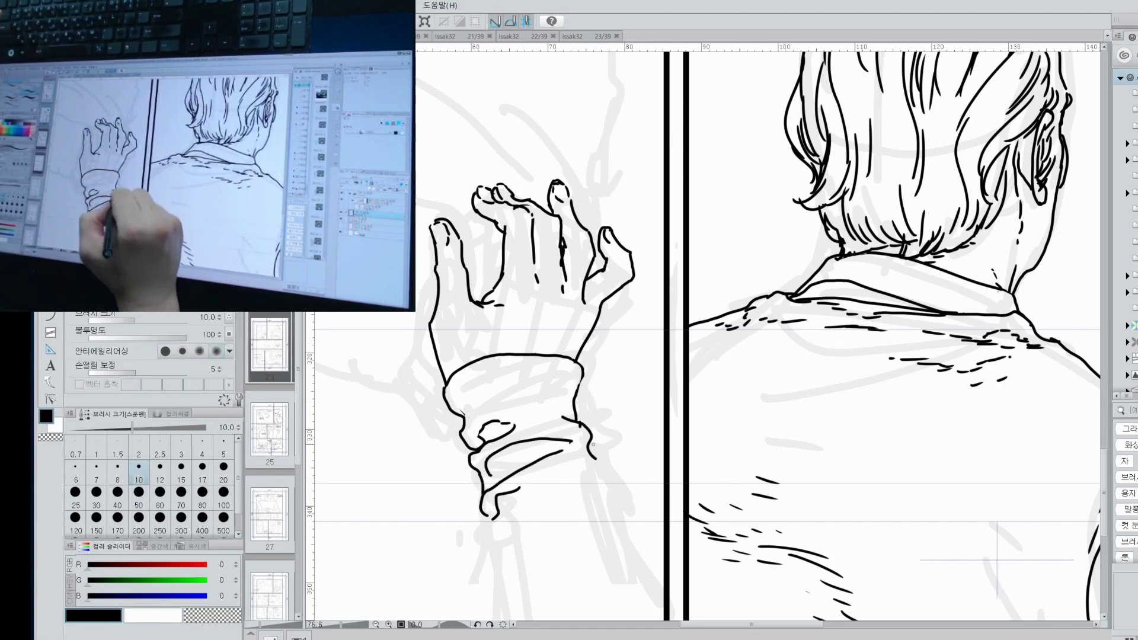
Draw the two long edges of the forearm sleeve running down from the bunched folds towards the page's lower edge.
{"action": "left_click_drag", "start_coordinate": [589, 444], "coordinate": [646, 575]}
{"action": "scroll", "coordinate": [593, 443], "scroll_direction": "down", "scroll_amount": 5}
{"action": "left_click_drag", "start_coordinate": [498, 368], "coordinate": [507, 536]}
Add short broken fold marks across the wrinkled sleeve and small crease strokes on the fingers.
{"action": "left_click_drag", "start_coordinate": [530, 329], "coordinate": [563, 317]}
{"action": "left_click_drag", "start_coordinate": [563, 325], "coordinate": [516, 403]}
{"action": "left_click_drag", "start_coordinate": [468, 270], "coordinate": [509, 249]}
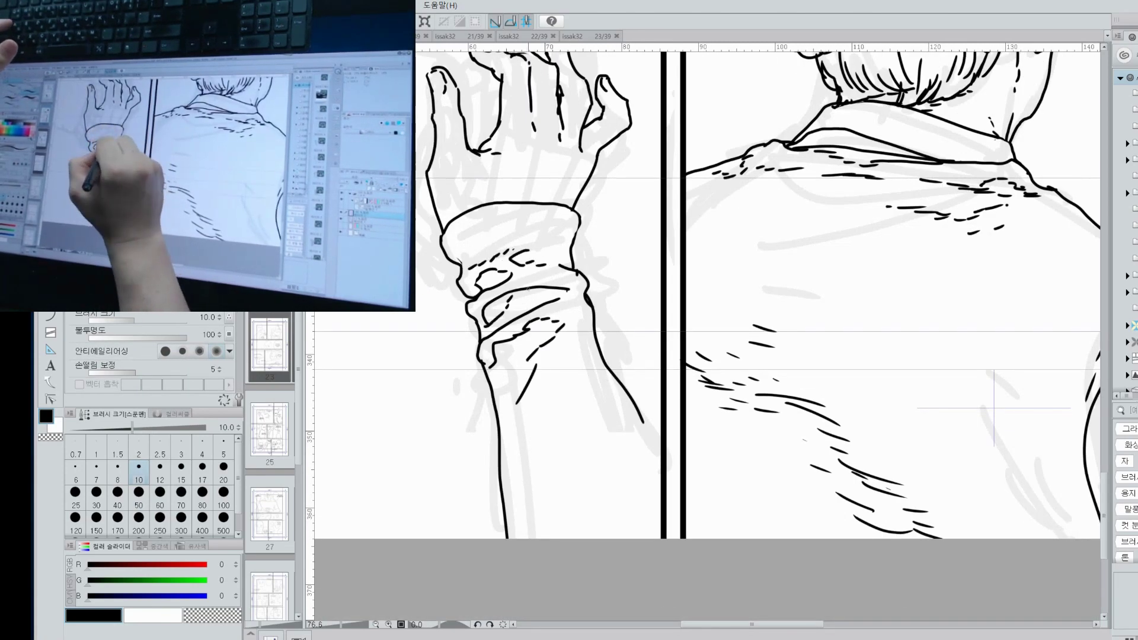
{"action": "left_click_drag", "start_coordinate": [528, 298], "coordinate": [550, 288]}
{"action": "left_click_drag", "start_coordinate": [507, 323], "coordinate": [527, 306]}
{"action": "left_click_drag", "start_coordinate": [535, 364], "coordinate": [554, 353]}
{"action": "left_click_drag", "start_coordinate": [516, 227], "coordinate": [536, 234]}
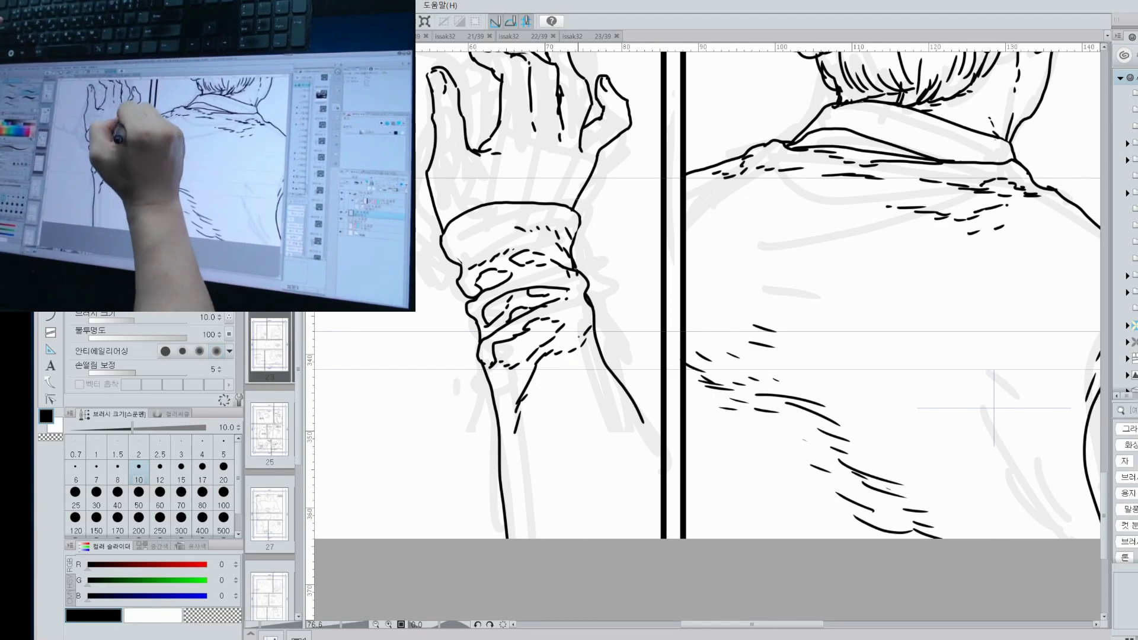
{"action": "key", "text": "ctrl+minus"}
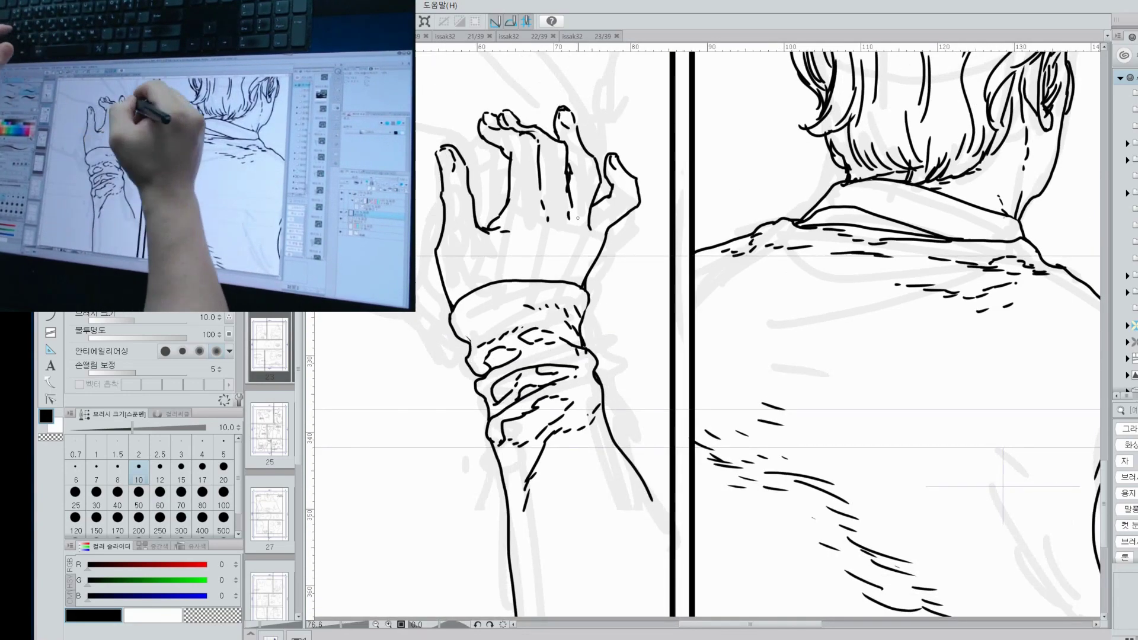
{"action": "left_click", "coordinate": [635, 338]}
{"action": "left_click_drag", "start_coordinate": [498, 178], "coordinate": [534, 179]}
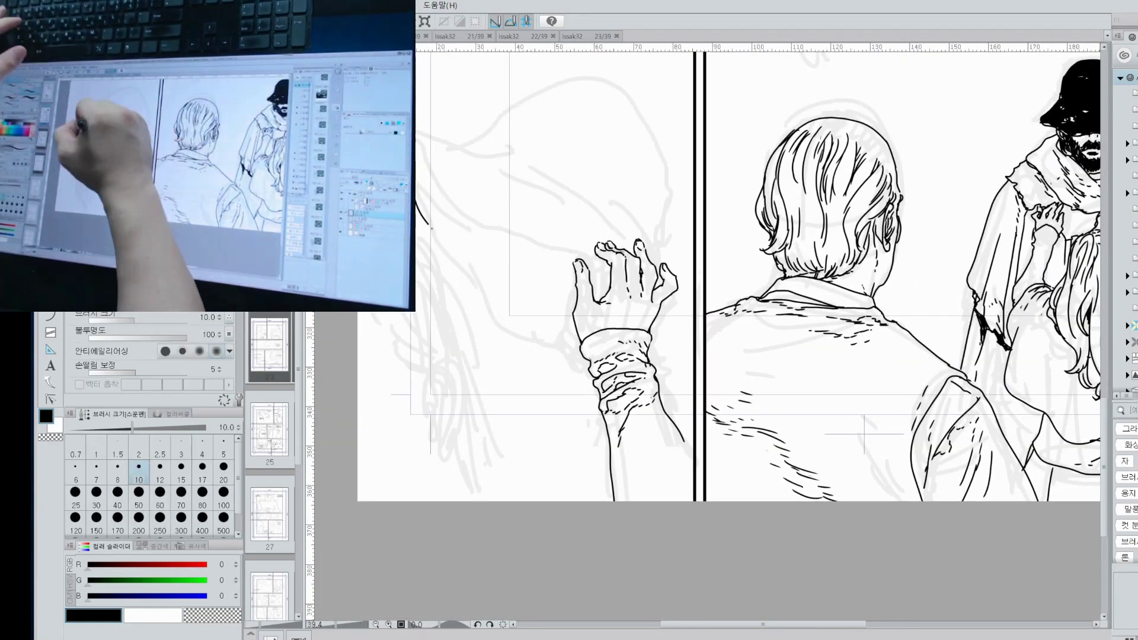
Outline the large hat behind the hand, including its drooping brim and rounded crown, with dark folds near the fingertips.
{"action": "left_click_drag", "start_coordinate": [580, 342], "coordinate": [455, 244]}
{"action": "left_click_drag", "start_coordinate": [414, 139], "coordinate": [593, 268]}
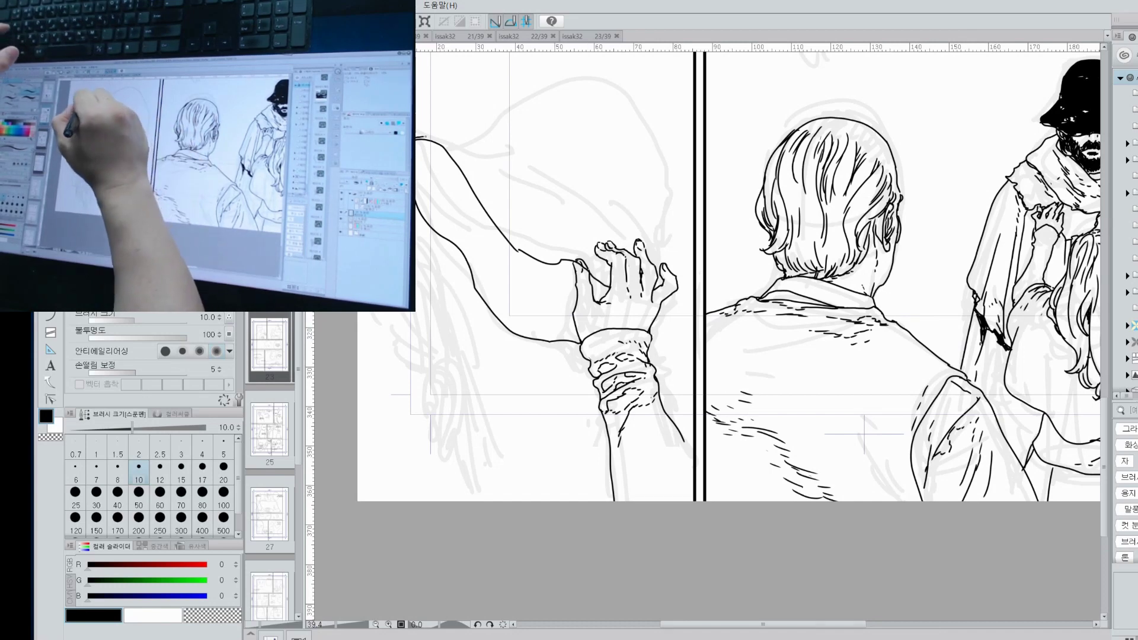
{"action": "left_click_drag", "start_coordinate": [509, 147], "coordinate": [663, 170]}
{"action": "mouse_move", "coordinate": [667, 321]}
{"action": "left_mouse_down"}
{"action": "mouse_move", "coordinate": [676, 337]}
{"action": "mouse_move", "coordinate": [652, 344]}
{"action": "left_mouse_up"}
{"action": "mouse_move", "coordinate": [512, 251]}
{"action": "left_mouse_down"}
{"action": "mouse_move", "coordinate": [609, 285]}
{"action": "mouse_move", "coordinate": [581, 238]}
{"action": "left_mouse_up"}
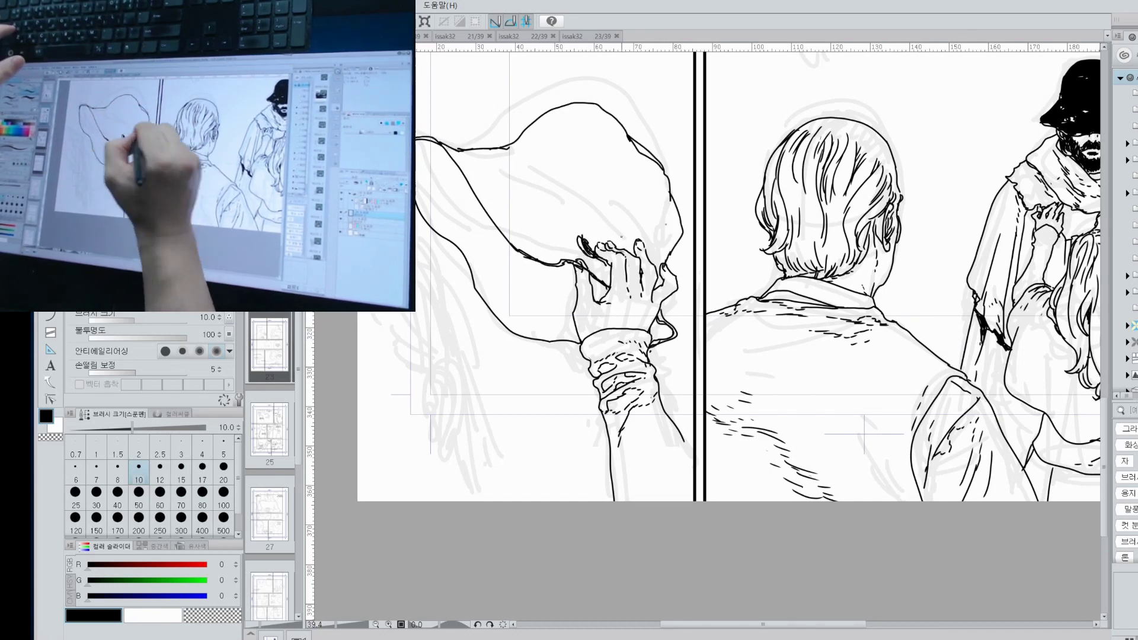
Draw jagged highlight shapes along the hat crown's edge, at the brim fold and beside the fingertips.
{"action": "left_click_drag", "start_coordinate": [665, 177], "coordinate": [671, 220]}
{"action": "left_click_drag", "start_coordinate": [637, 143], "coordinate": [666, 175]}
{"action": "left_click_drag", "start_coordinate": [531, 191], "coordinate": [485, 185]}
{"action": "mouse_move", "coordinate": [491, 199]}
{"action": "left_mouse_down"}
{"action": "mouse_move", "coordinate": [456, 154]}
{"action": "mouse_move", "coordinate": [482, 180]}
{"action": "left_mouse_up"}
{"action": "mouse_move", "coordinate": [479, 165]}
{"action": "left_mouse_down"}
{"action": "mouse_move", "coordinate": [506, 195]}
{"action": "mouse_move", "coordinate": [512, 181]}
{"action": "left_mouse_up"}
{"action": "left_click_drag", "start_coordinate": [507, 165], "coordinate": [540, 195]}
{"action": "left_click_drag", "start_coordinate": [471, 184], "coordinate": [531, 253]}
{"action": "mouse_move", "coordinate": [523, 250]}
{"action": "left_mouse_down"}
{"action": "mouse_move", "coordinate": [569, 266]}
{"action": "mouse_move", "coordinate": [566, 255]}
{"action": "left_mouse_up"}
{"action": "mouse_move", "coordinate": [509, 163]}
{"action": "left_mouse_down"}
{"action": "mouse_move", "coordinate": [534, 188]}
{"action": "mouse_move", "coordinate": [542, 123]}
{"action": "left_mouse_up"}
{"action": "mouse_move", "coordinate": [544, 122]}
{"action": "left_mouse_down"}
{"action": "mouse_move", "coordinate": [581, 101]}
{"action": "mouse_move", "coordinate": [633, 141]}
{"action": "left_mouse_up"}
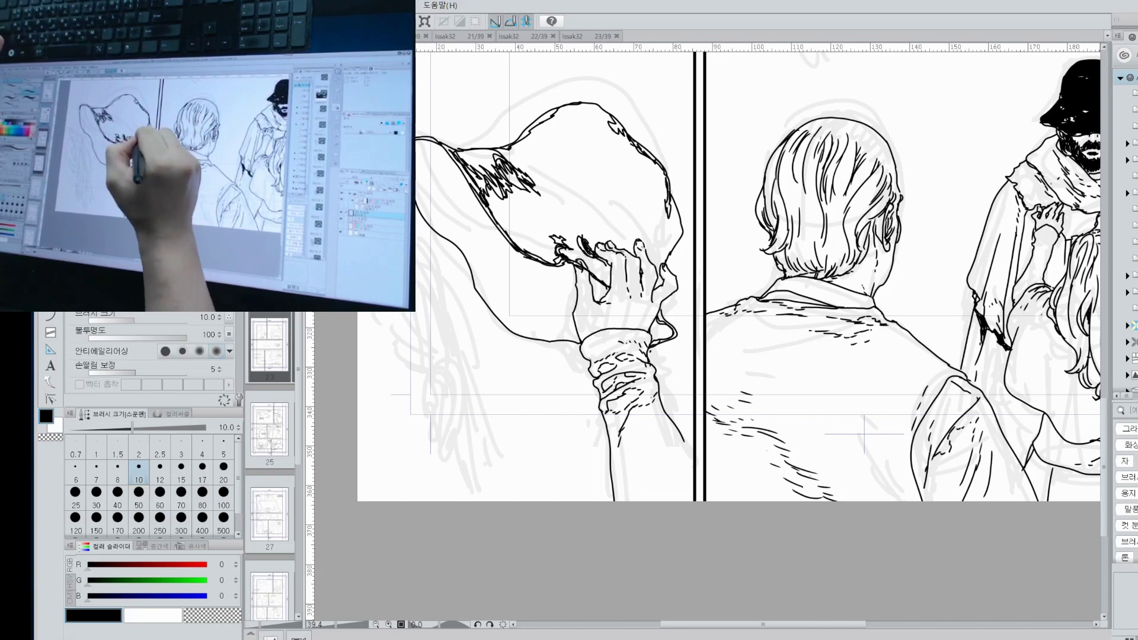
Fill the hat's crown and brim black, including the small areas beside the wrist and between the fingers.
{"action": "key", "text": "g"}
{"action": "left_click", "coordinate": [592, 166]}
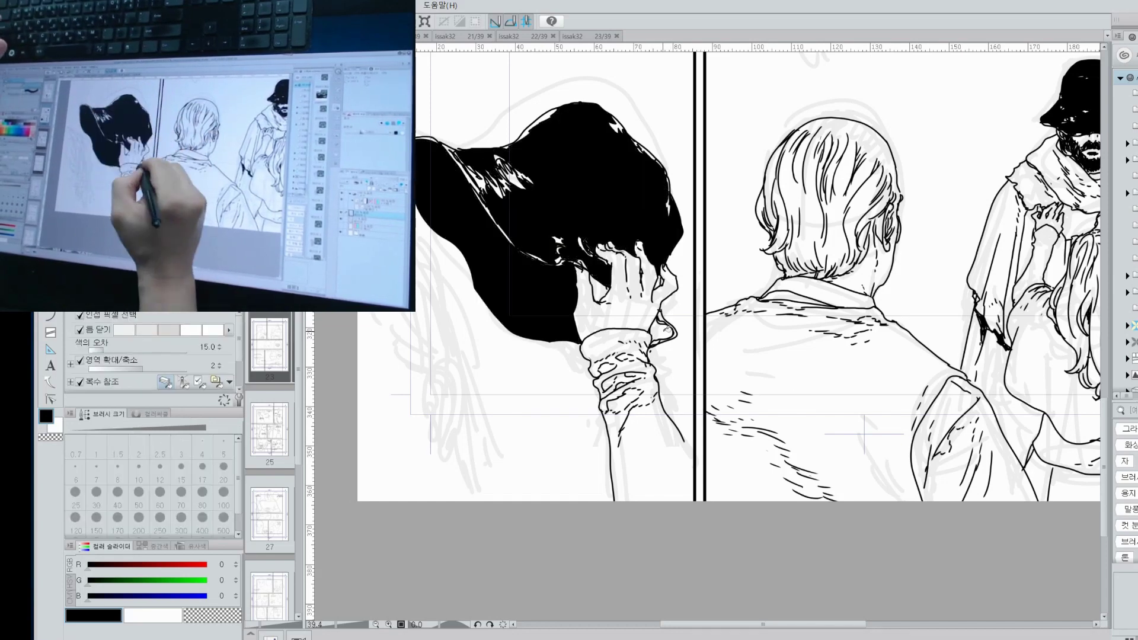
{"action": "left_click", "coordinate": [661, 329]}
{"action": "left_click", "coordinate": [599, 288]}
Touch up the gap beside the fingertips in black and break up the brim-fold highlight with fine black strokes.
{"action": "key", "text": "p"}
{"action": "left_click_drag", "start_coordinate": [573, 262], "coordinate": [588, 279]}
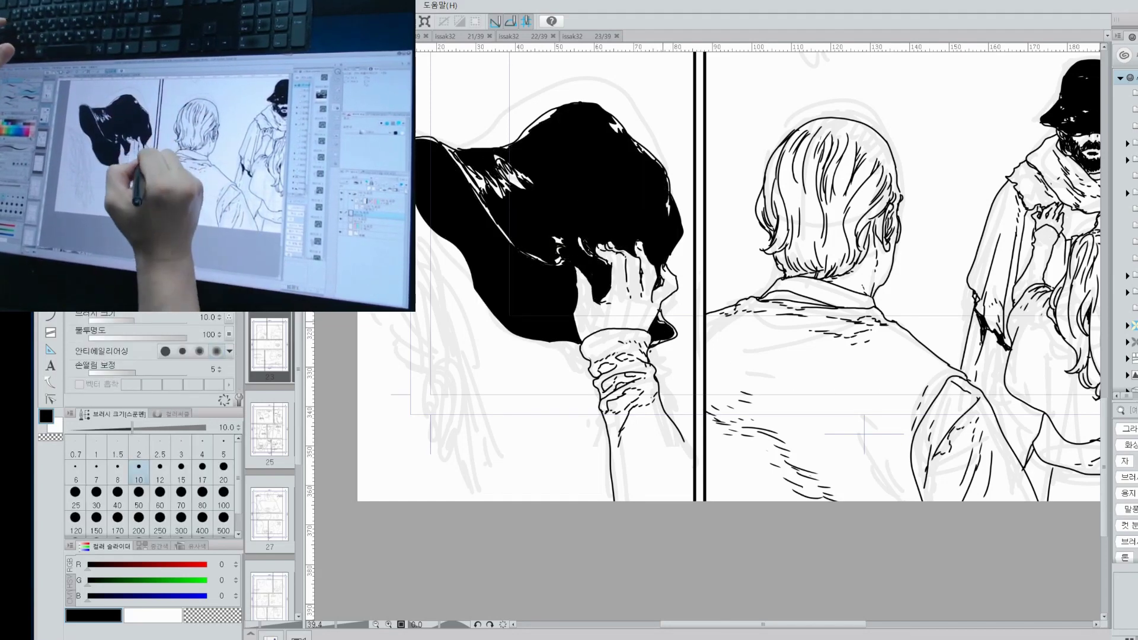
{"action": "left_click_drag", "start_coordinate": [476, 177], "coordinate": [503, 198]}
{"action": "left_click_drag", "start_coordinate": [493, 155], "coordinate": [524, 188]}
{"action": "mouse_move", "coordinate": [524, 178]}
{"action": "left_mouse_down"}
{"action": "mouse_move", "coordinate": [533, 186]}
{"action": "mouse_move", "coordinate": [493, 190]}
{"action": "left_mouse_up"}
{"action": "left_click_drag", "start_coordinate": [503, 175], "coordinate": [519, 183]}
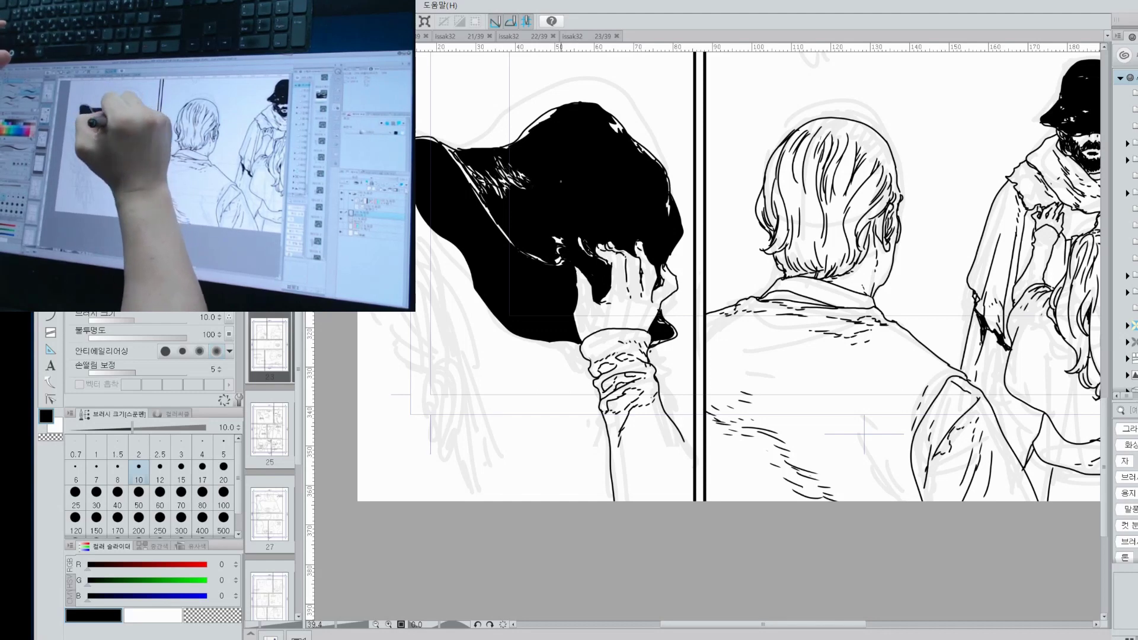
Add thin white highlight strokes on the black hat beside the fingertips and around the brim-fold highlight.
{"action": "key", "text": "x"}
{"action": "left_click_drag", "start_coordinate": [560, 253], "coordinate": [583, 273]}
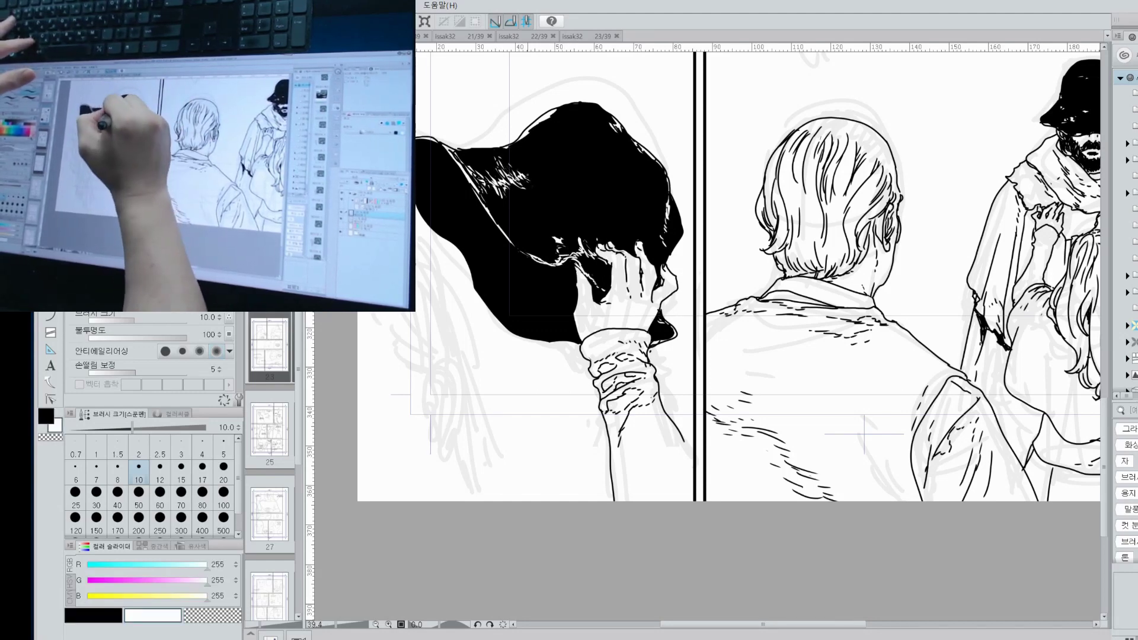
{"action": "left_click_drag", "start_coordinate": [470, 185], "coordinate": [482, 173]}
{"action": "left_click_drag", "start_coordinate": [526, 181], "coordinate": [539, 173]}
{"action": "left_click", "coordinate": [732, 471], "text": "alt"}
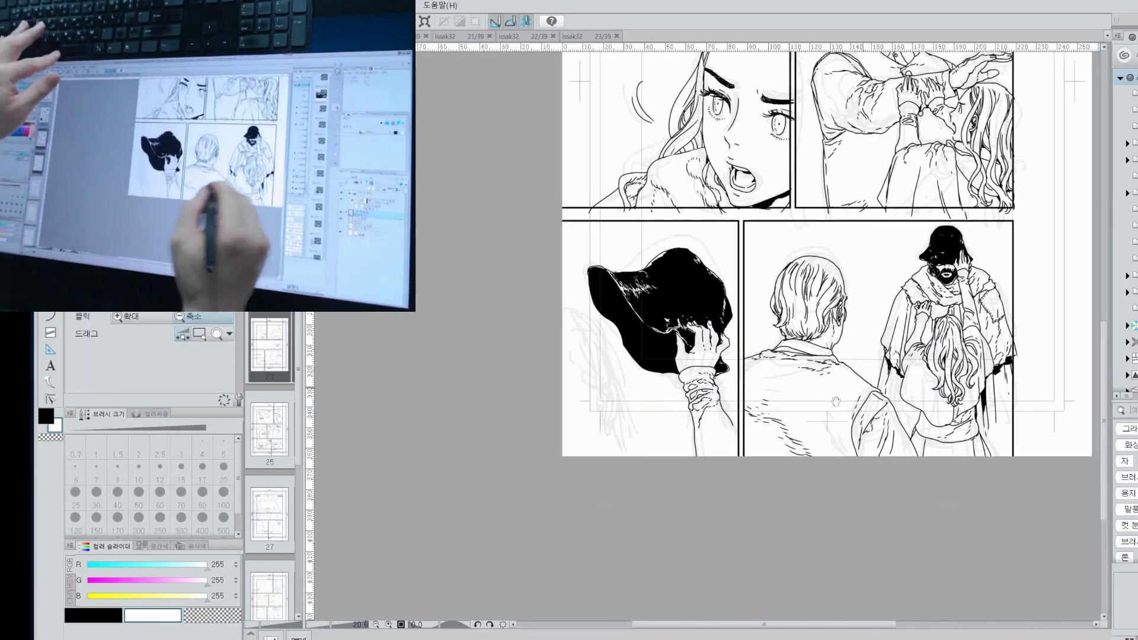